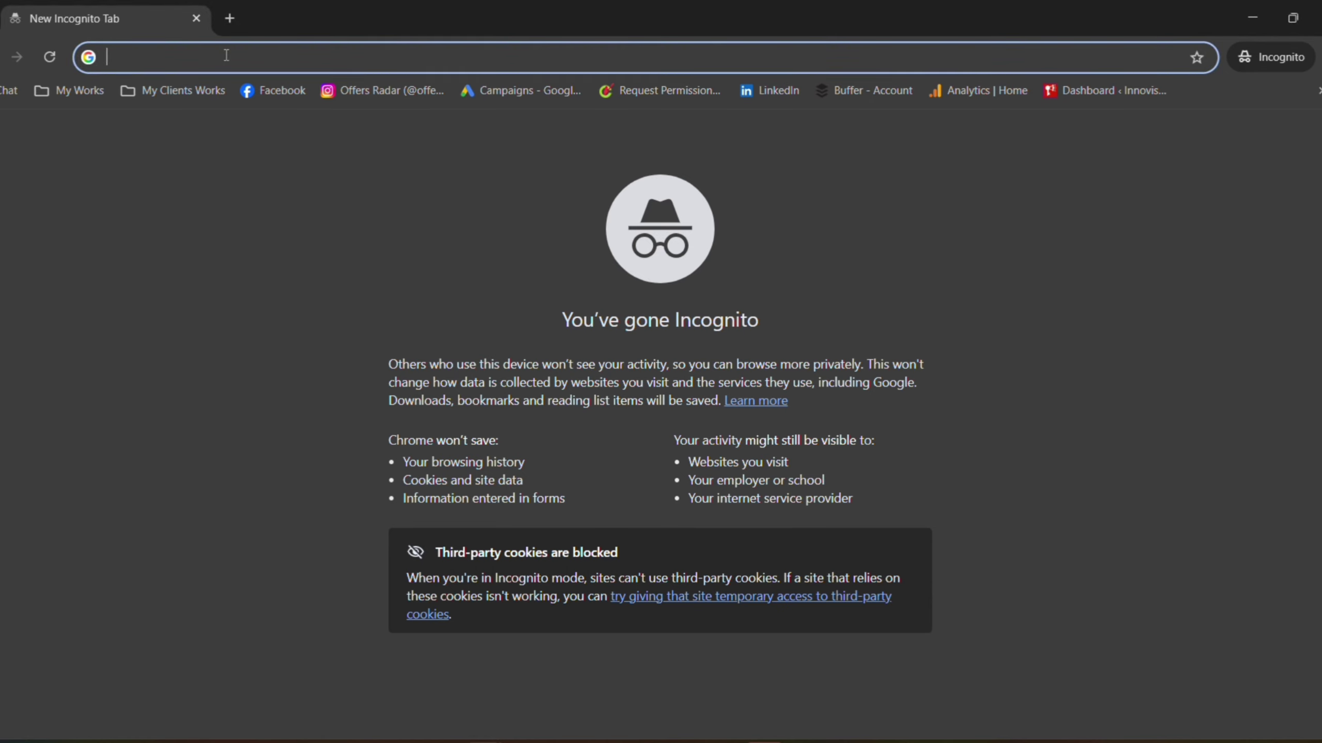
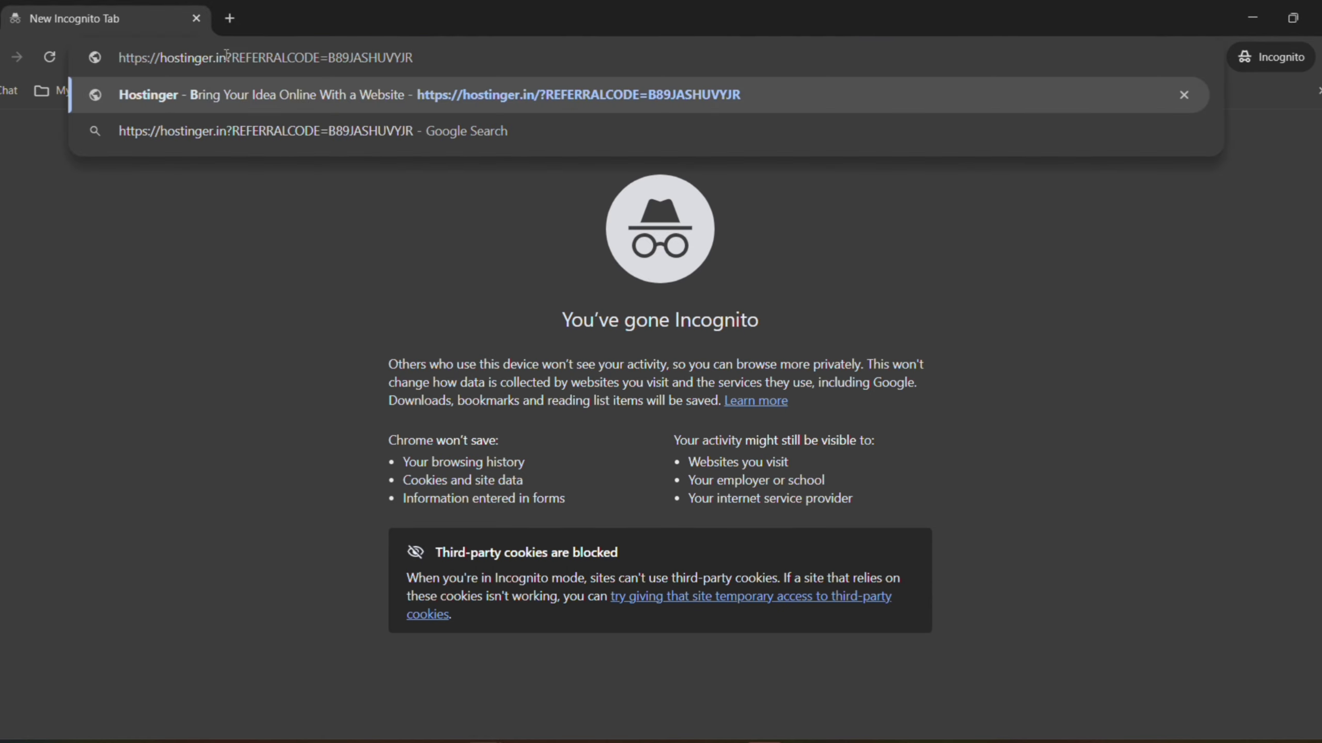
Load the pasted Hostinger referral link in Chrome and reject all cookies on the privacy notice
{"action": "key", "text": "Return"}
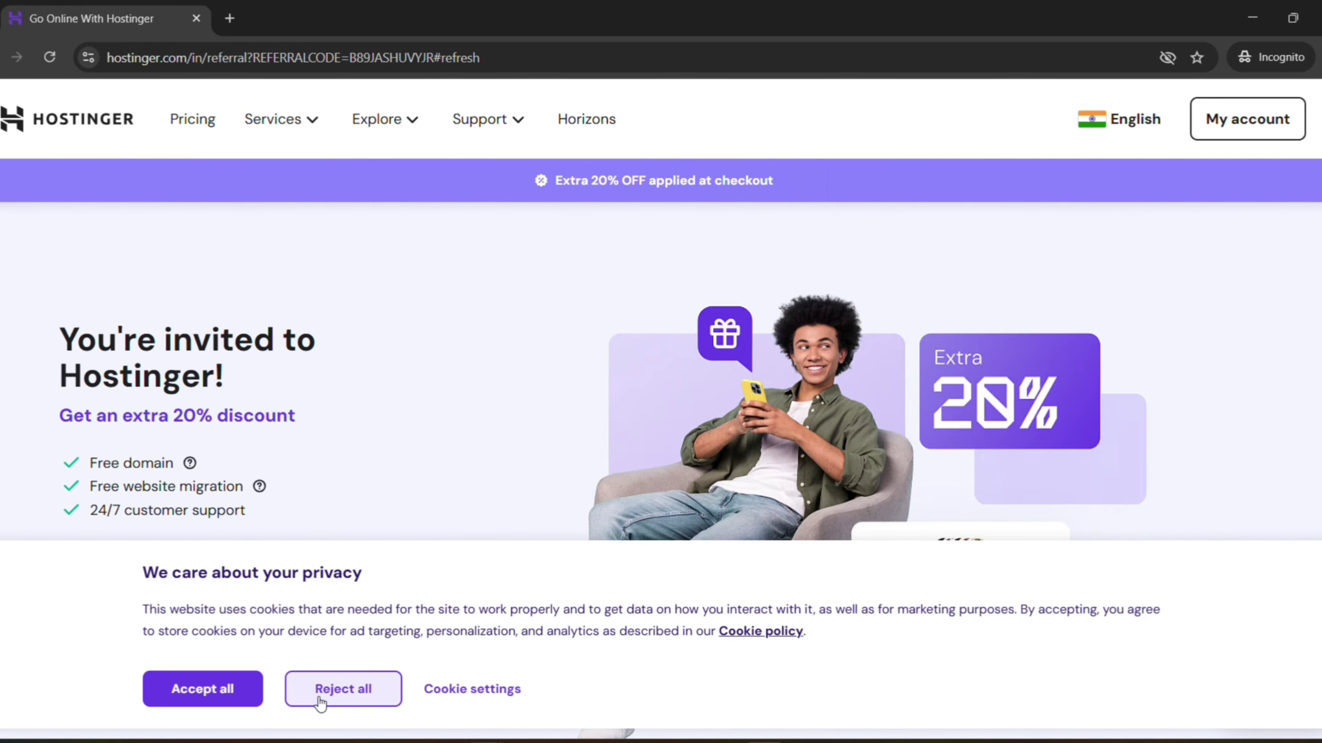
{"action": "left_click", "coordinate": [343, 692]}
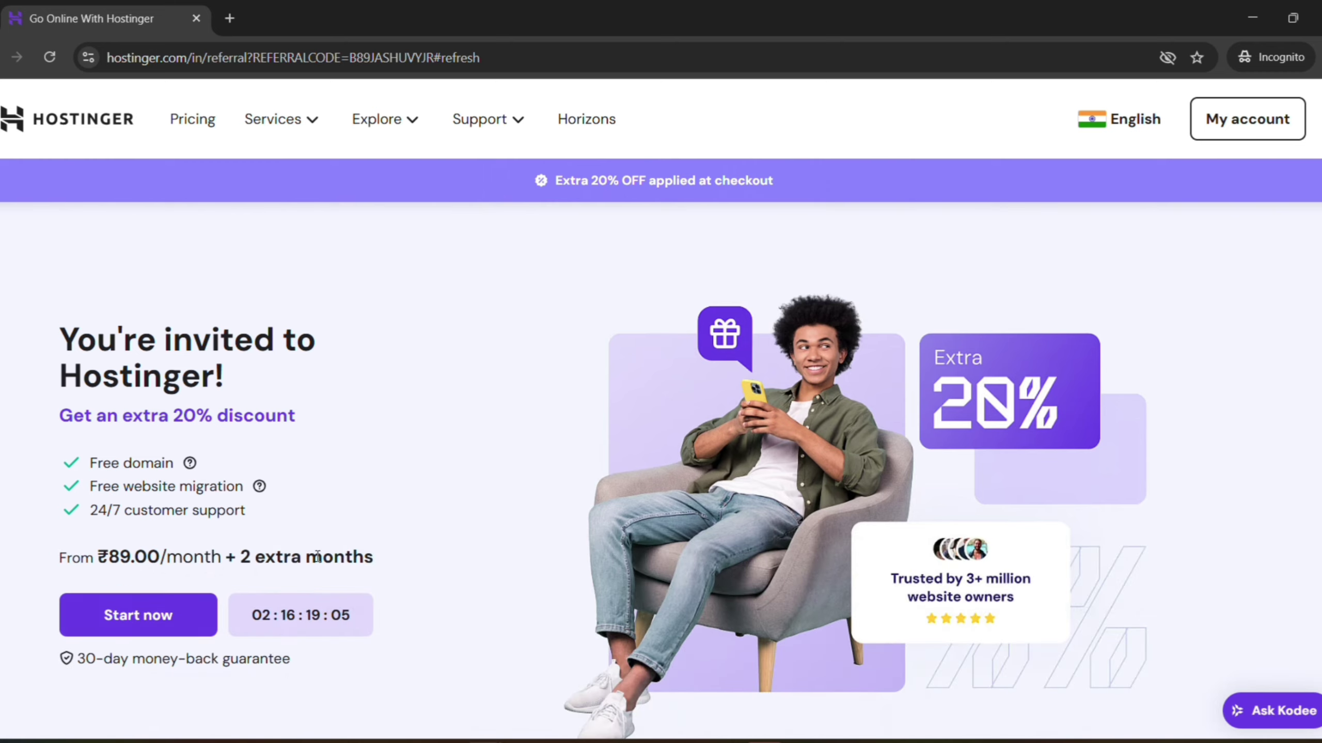
Scroll down to the Single, Premium, Business and Cloud Startup plan cards
{"action": "scroll", "coordinate": [319, 556], "scroll_direction": "down", "scroll_amount": 5}
{"action": "scroll", "coordinate": [319, 556], "scroll_direction": "down", "scroll_amount": 1}
{"action": "scroll", "coordinate": [319, 556], "scroll_direction": "down", "scroll_amount": 5}
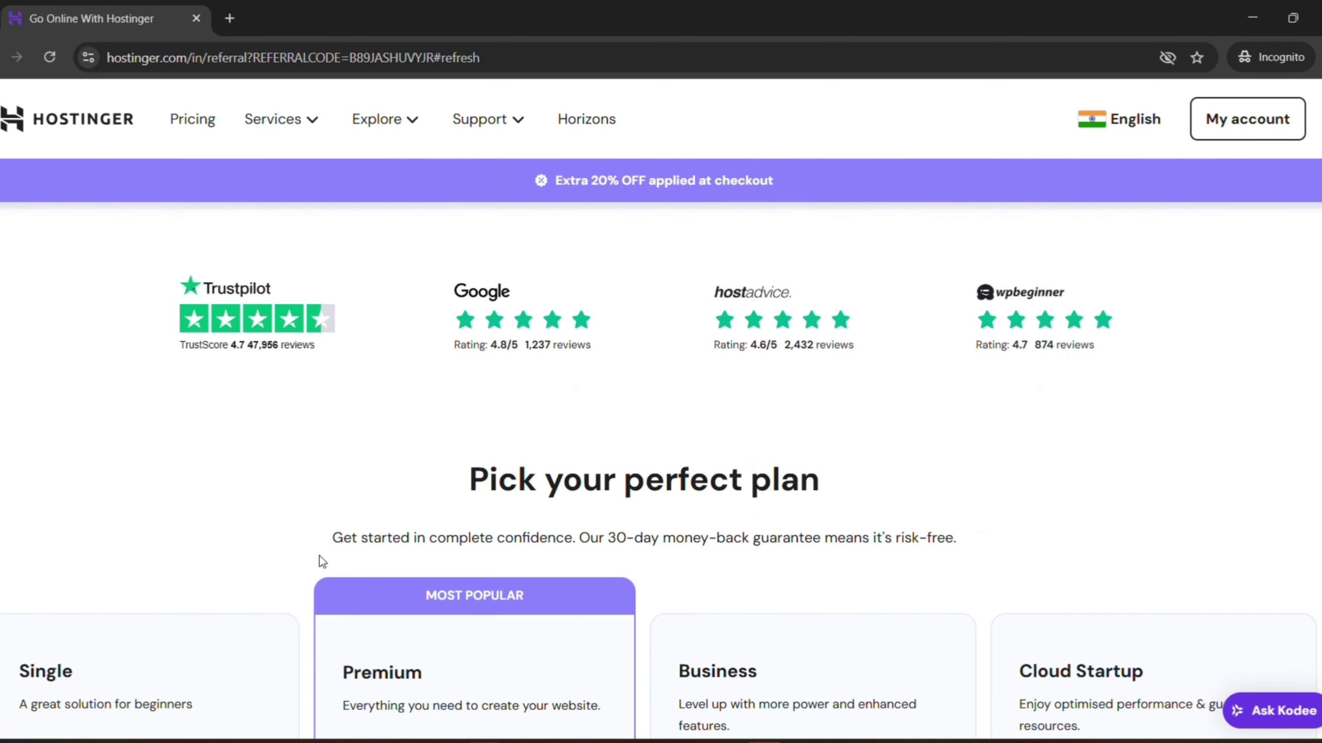
{"action": "scroll", "coordinate": [319, 556], "scroll_direction": "down", "scroll_amount": 5}
{"action": "scroll", "coordinate": [319, 556], "scroll_direction": "down", "scroll_amount": 3}
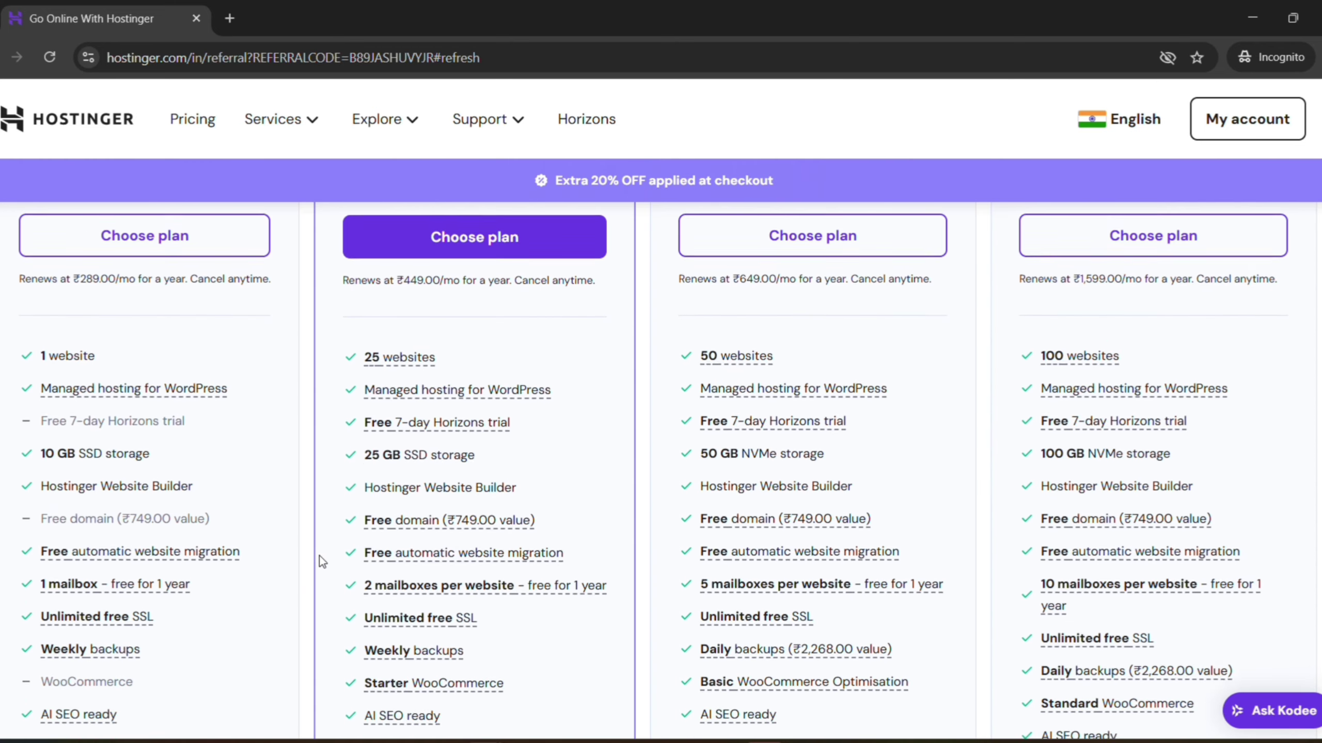
{"action": "scroll", "coordinate": [319, 556], "scroll_direction": "up", "scroll_amount": 4}
{"action": "scroll", "coordinate": [314, 541], "scroll_direction": "up", "scroll_amount": 2}
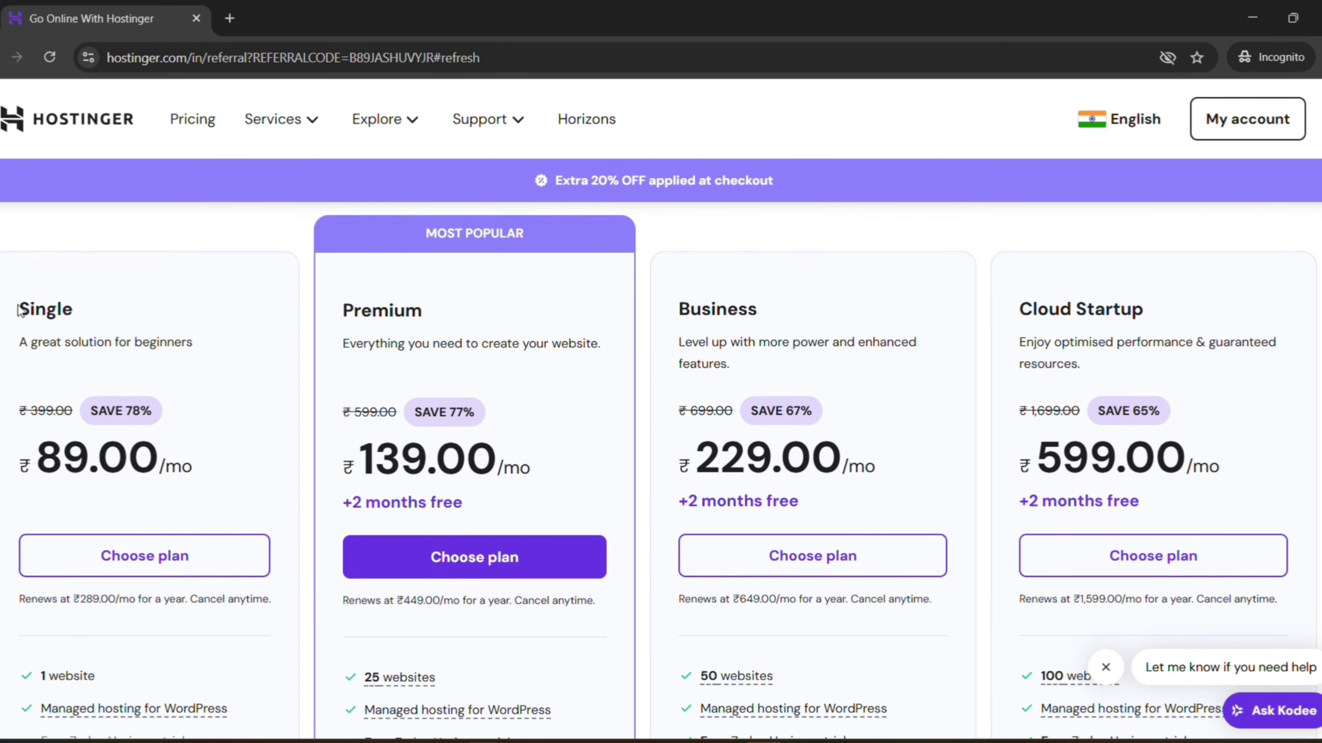
{"action": "left_click_drag", "start_coordinate": [19, 311], "coordinate": [82, 311]}
{"action": "scroll", "coordinate": [98, 388], "scroll_direction": "down", "scroll_amount": 2}
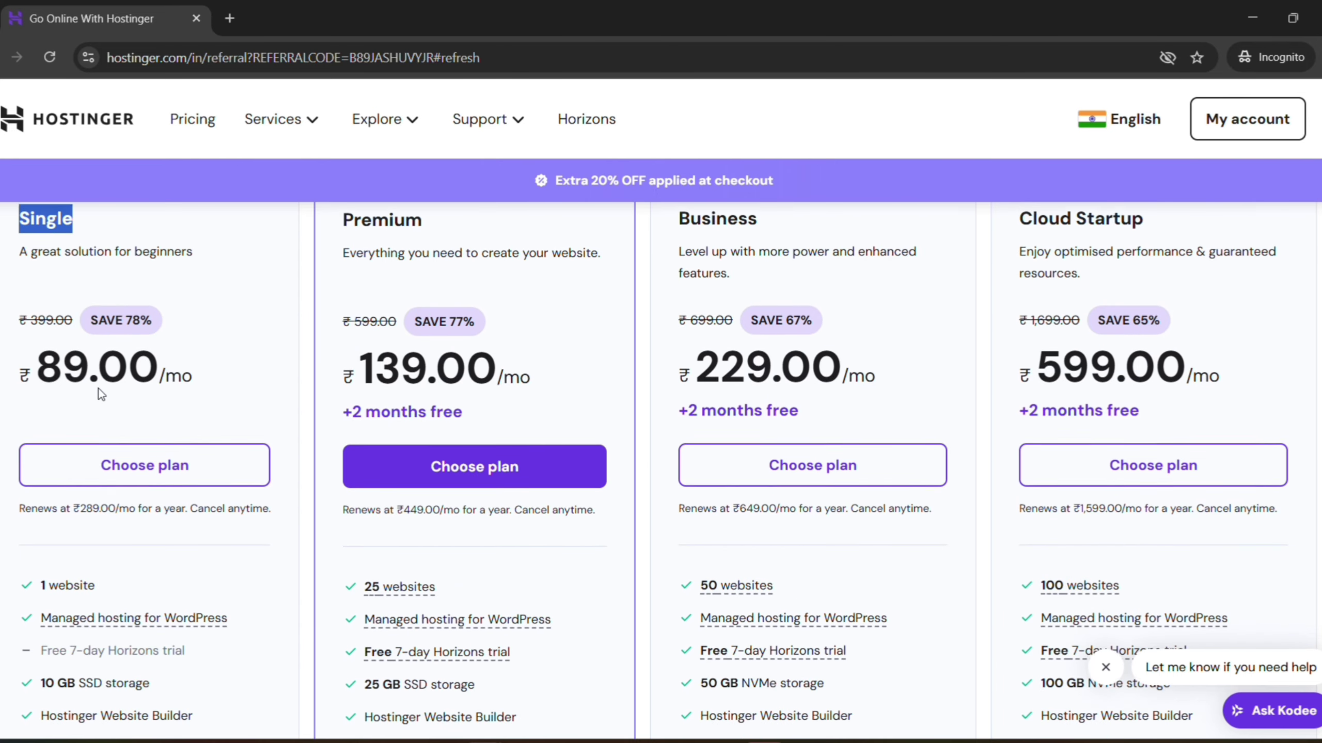
{"action": "scroll", "coordinate": [98, 389], "scroll_direction": "down", "scroll_amount": 2}
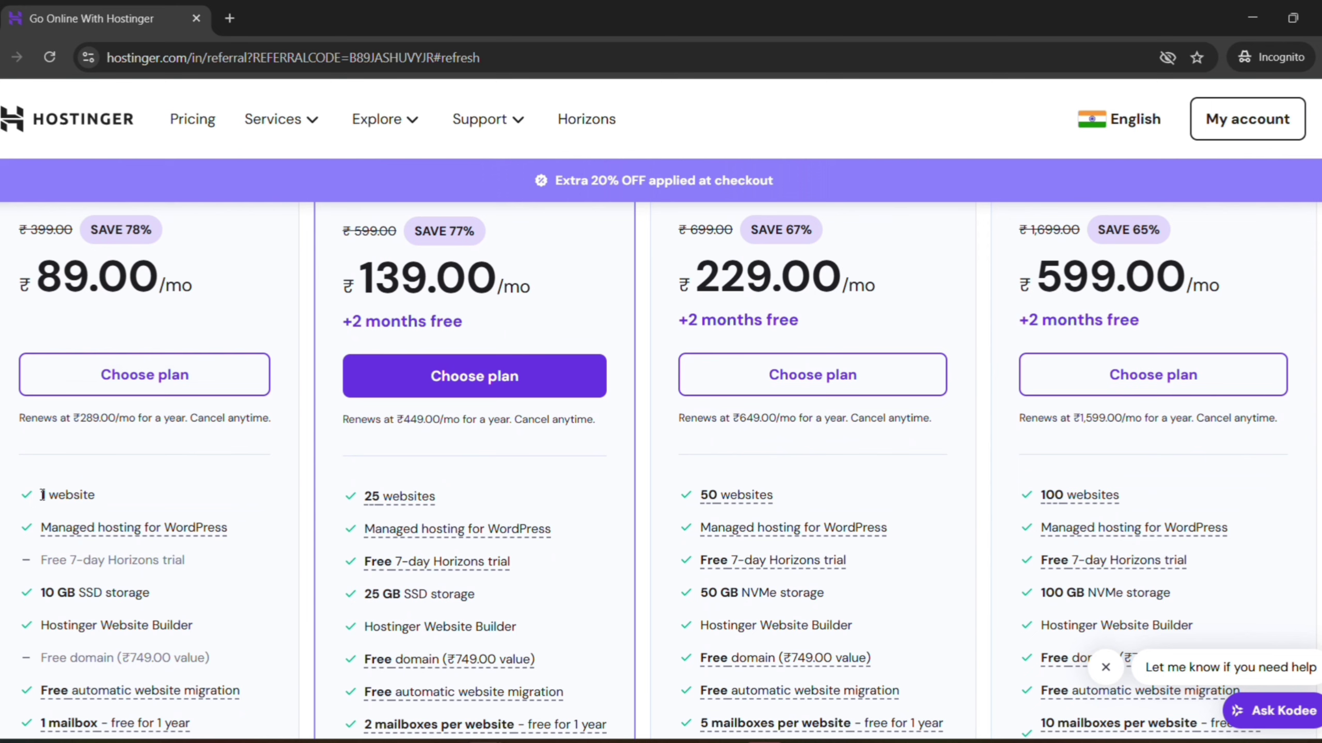
Highlight the Single plan's features: 1 website, 10 GB SSD storage, free domain, unlimited free SSL
{"action": "left_click_drag", "start_coordinate": [41, 493], "coordinate": [104, 497]}
{"action": "scroll", "coordinate": [123, 497], "scroll_direction": "down", "scroll_amount": 2}
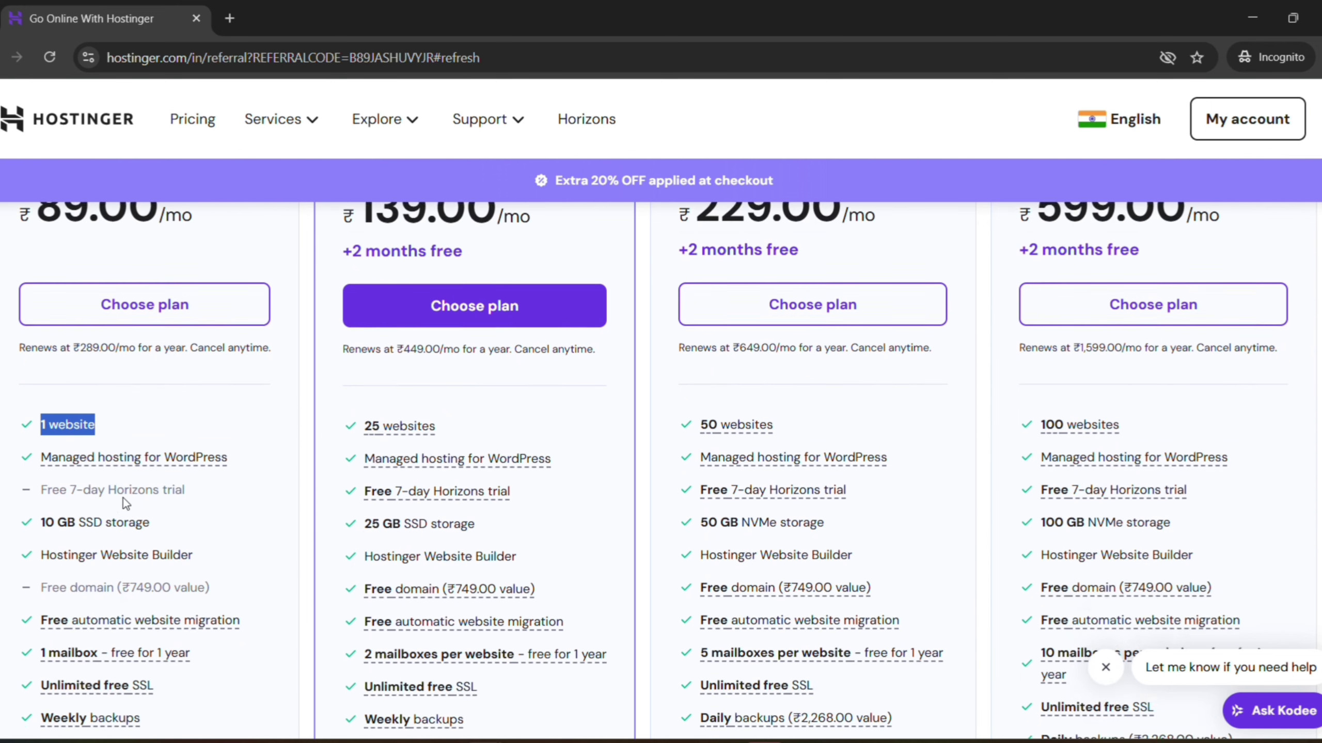
{"action": "left_click", "coordinate": [38, 496]}
{"action": "left_click_drag", "start_coordinate": [38, 496], "coordinate": [136, 503]}
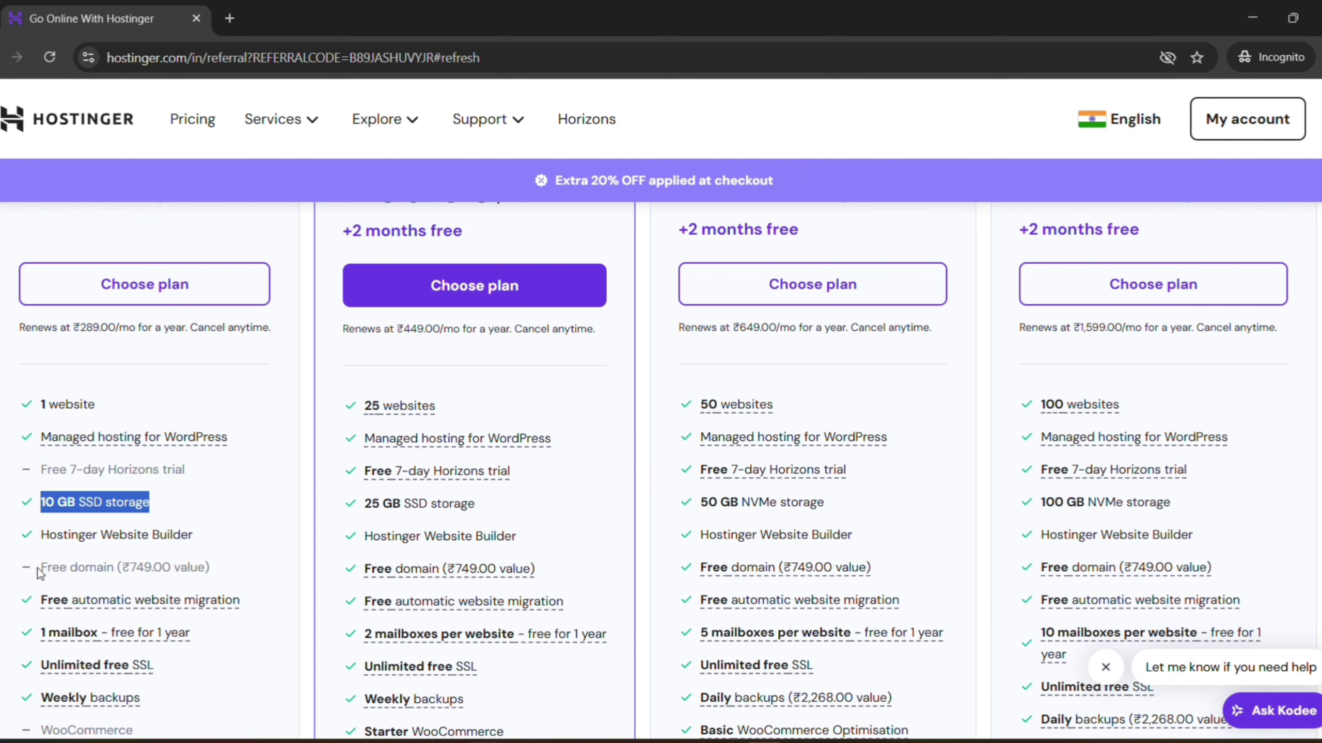
{"action": "left_click_drag", "start_coordinate": [41, 572], "coordinate": [233, 575]}
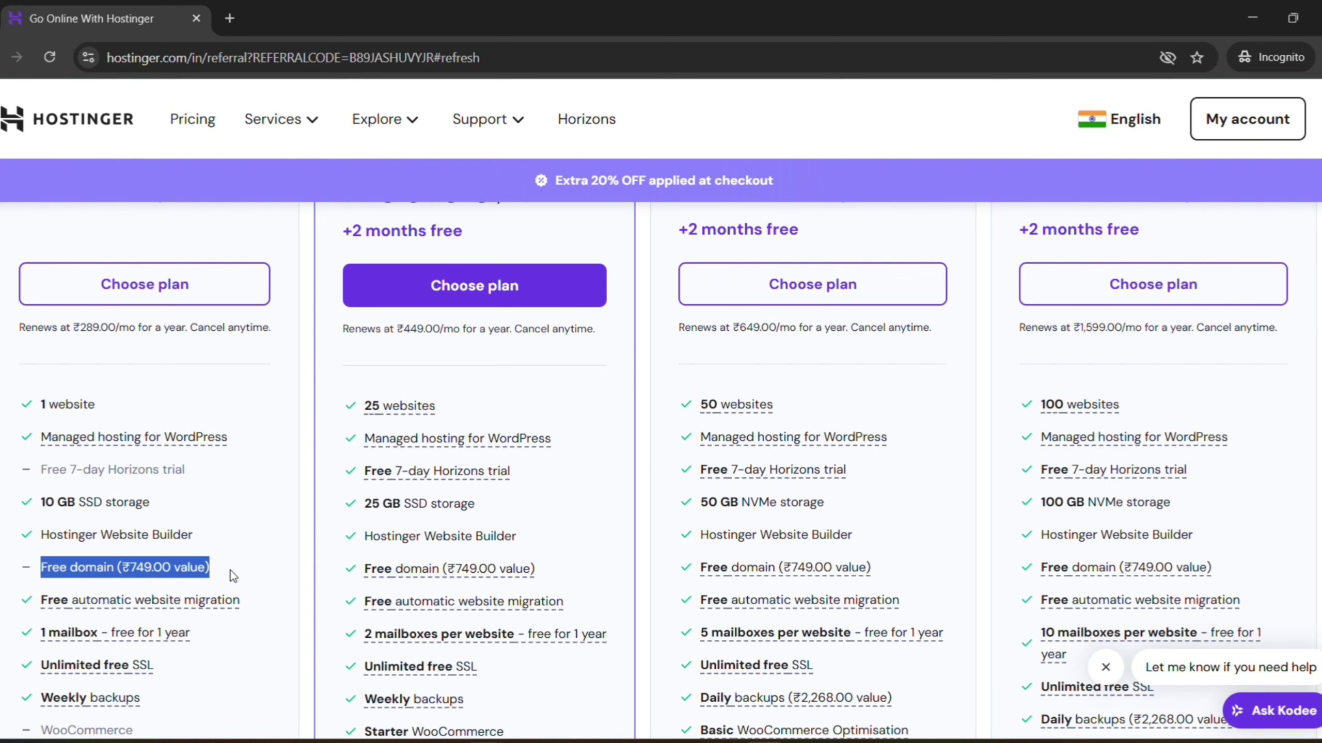
{"action": "scroll", "coordinate": [229, 569], "scroll_direction": "down", "scroll_amount": 2}
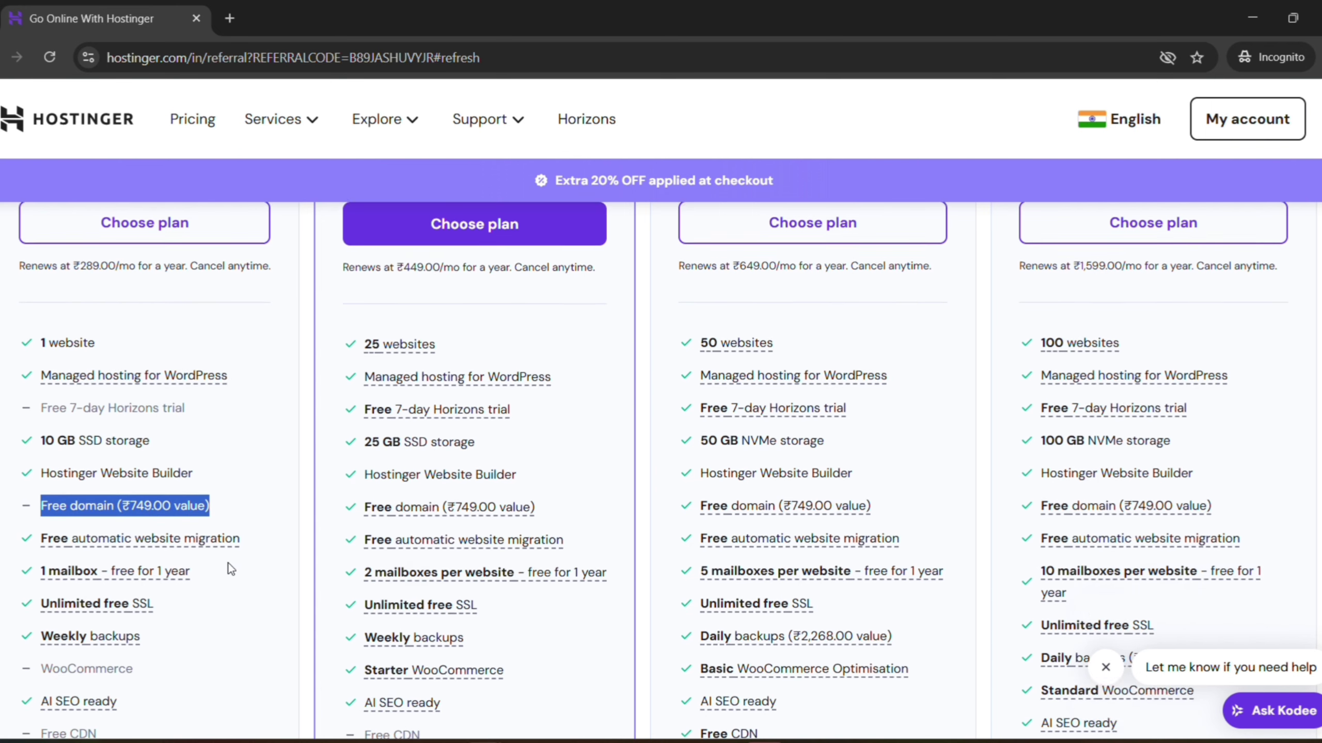
{"action": "scroll", "coordinate": [231, 569], "scroll_direction": "down", "scroll_amount": 2}
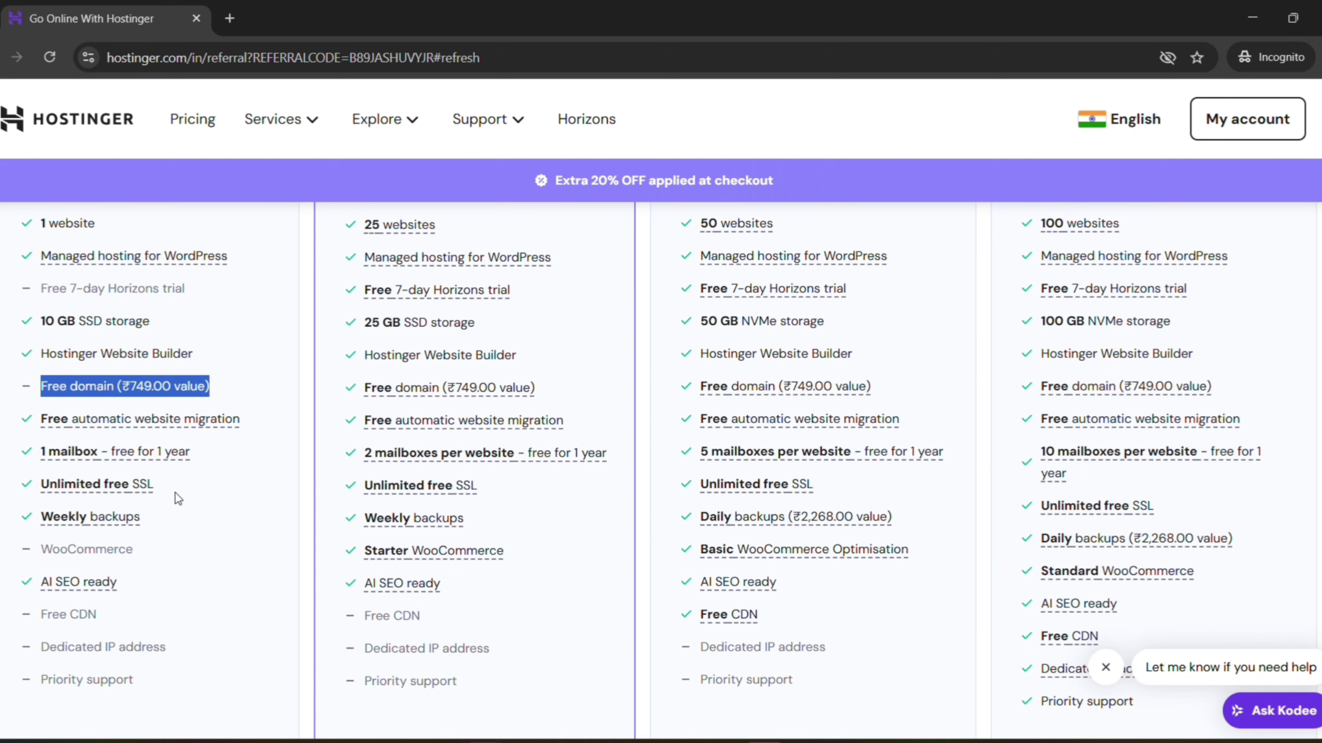
{"action": "left_click_drag", "start_coordinate": [175, 493], "coordinate": [29, 483]}
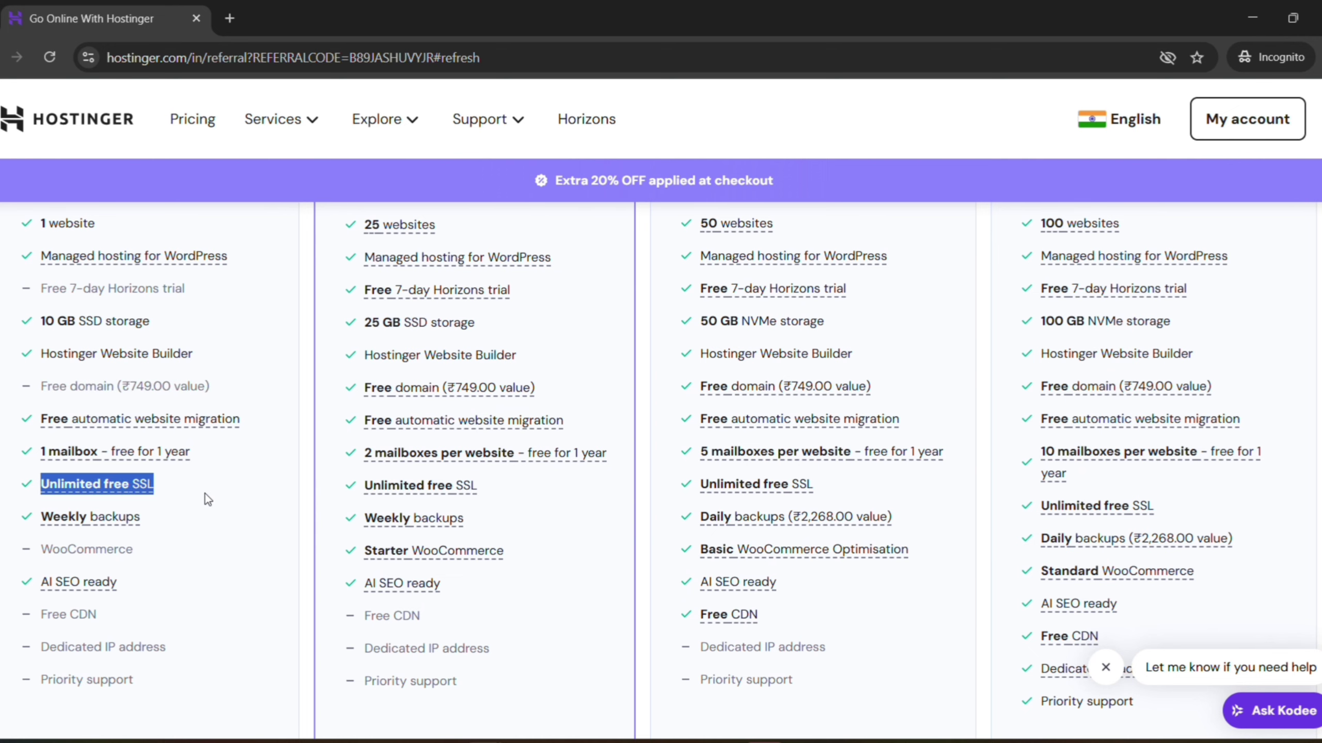
{"action": "scroll", "coordinate": [213, 505], "scroll_direction": "up", "scroll_amount": 1}
{"action": "scroll", "coordinate": [219, 511], "scroll_direction": "up", "scroll_amount": 8}
{"action": "double_click", "coordinate": [383, 308]}
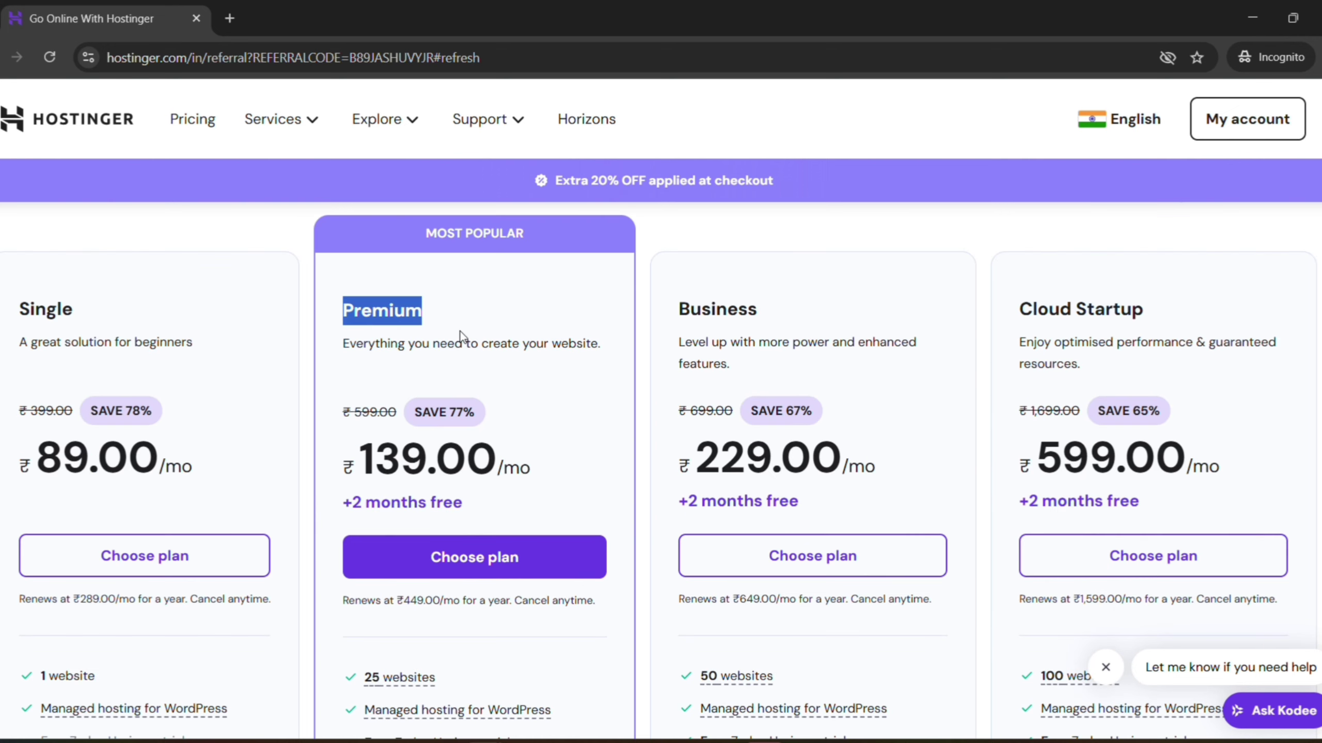
{"action": "scroll", "coordinate": [367, 422], "scroll_direction": "down", "scroll_amount": 5}
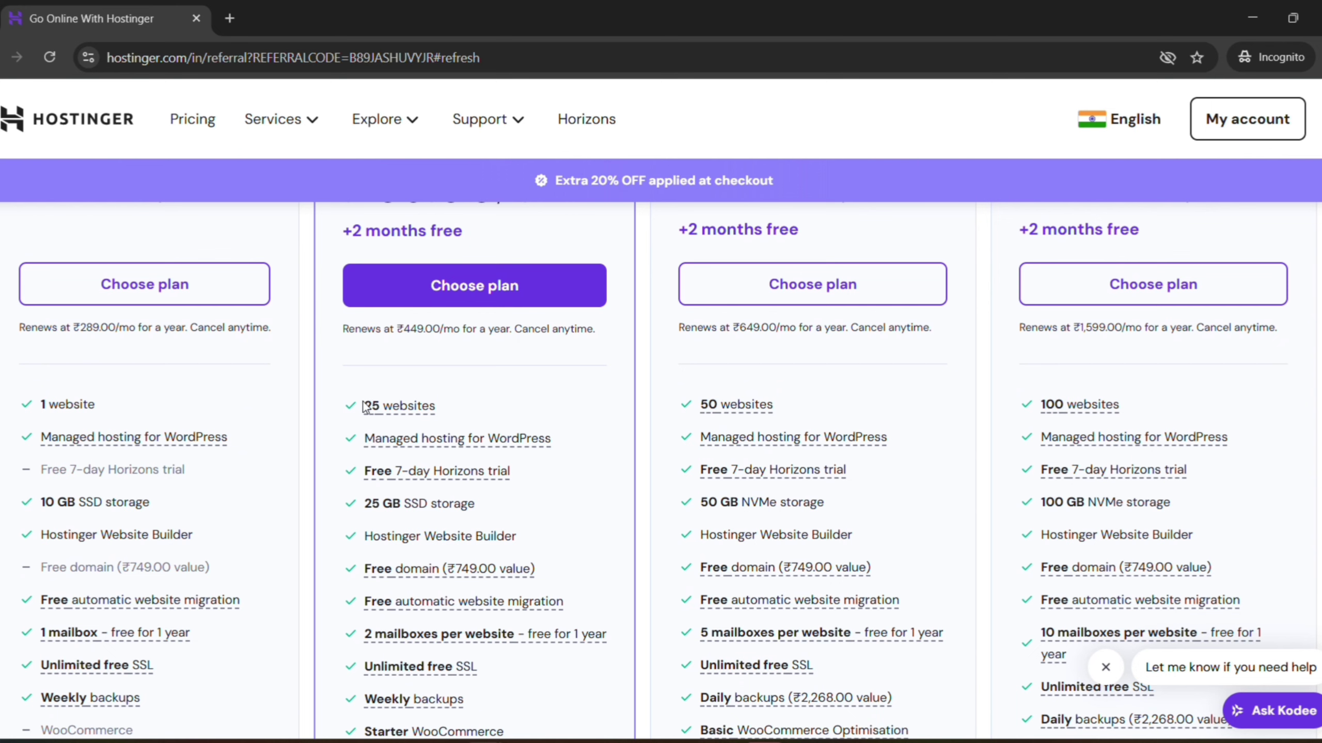
{"action": "left_click_drag", "start_coordinate": [364, 406], "coordinate": [444, 404]}
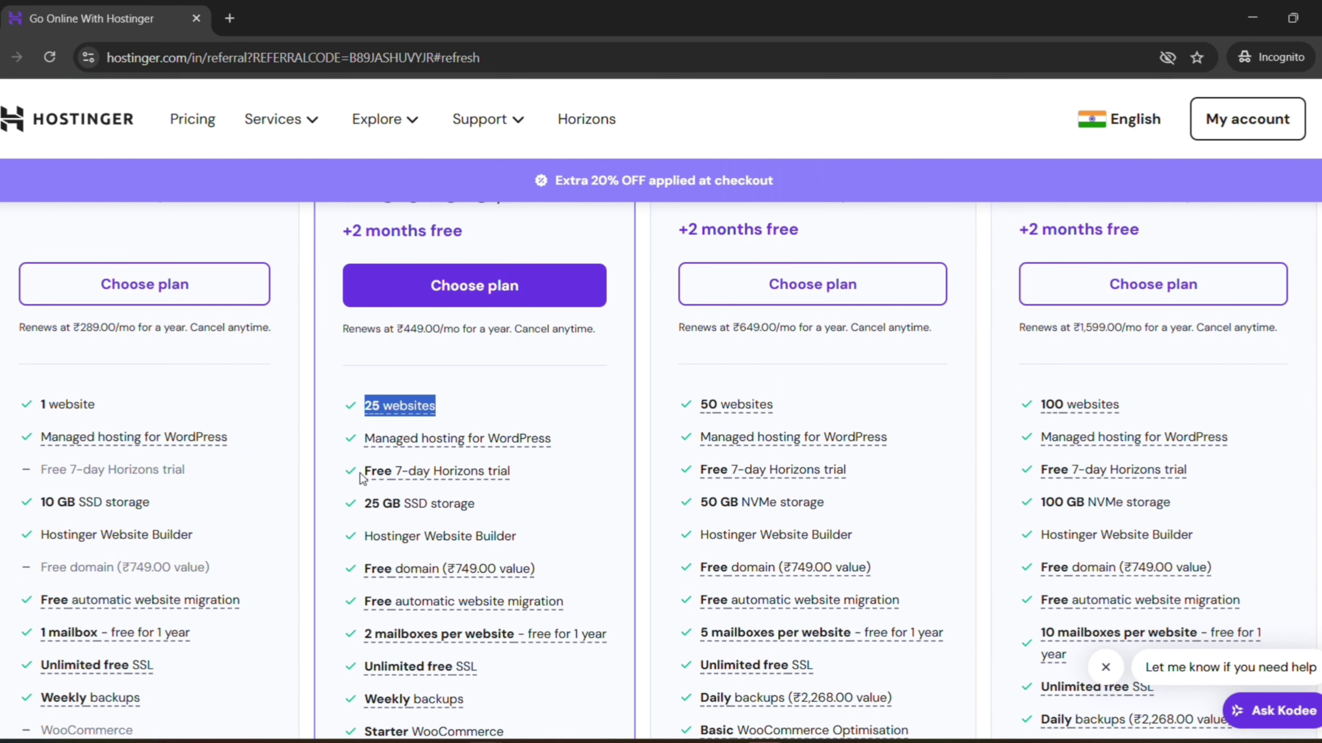
{"action": "scroll", "coordinate": [439, 522], "scroll_direction": "down", "scroll_amount": 2}
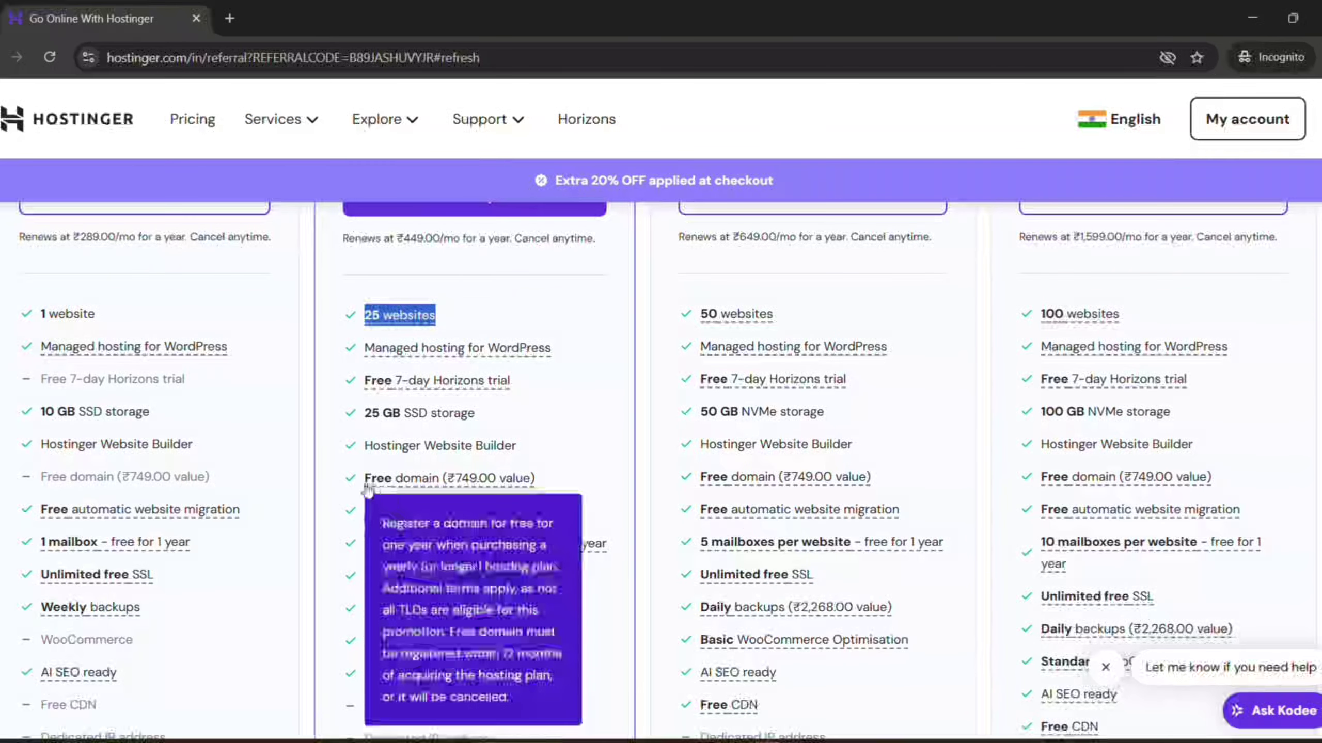
{"action": "left_click_drag", "start_coordinate": [363, 478], "coordinate": [534, 478]}
{"action": "scroll", "coordinate": [498, 497], "scroll_direction": "down", "scroll_amount": 4}
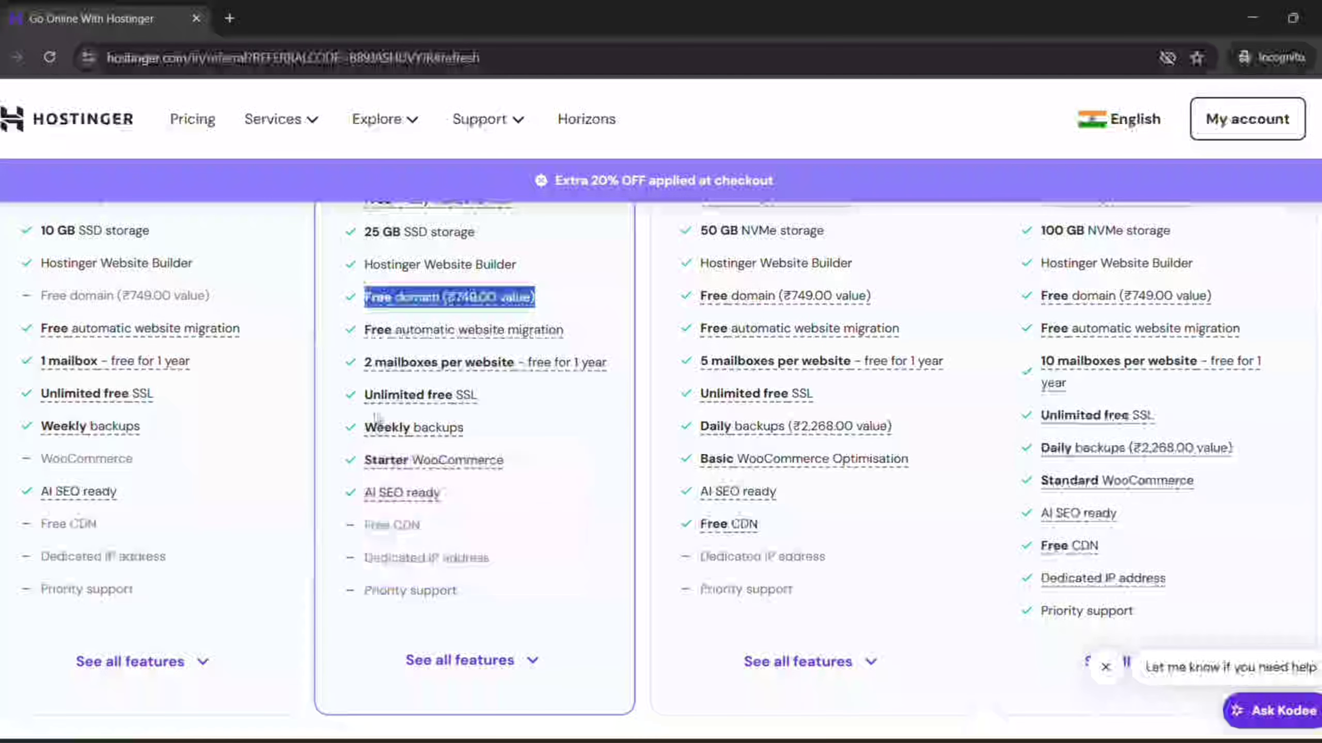
{"action": "left_click_drag", "start_coordinate": [364, 394], "coordinate": [506, 397]}
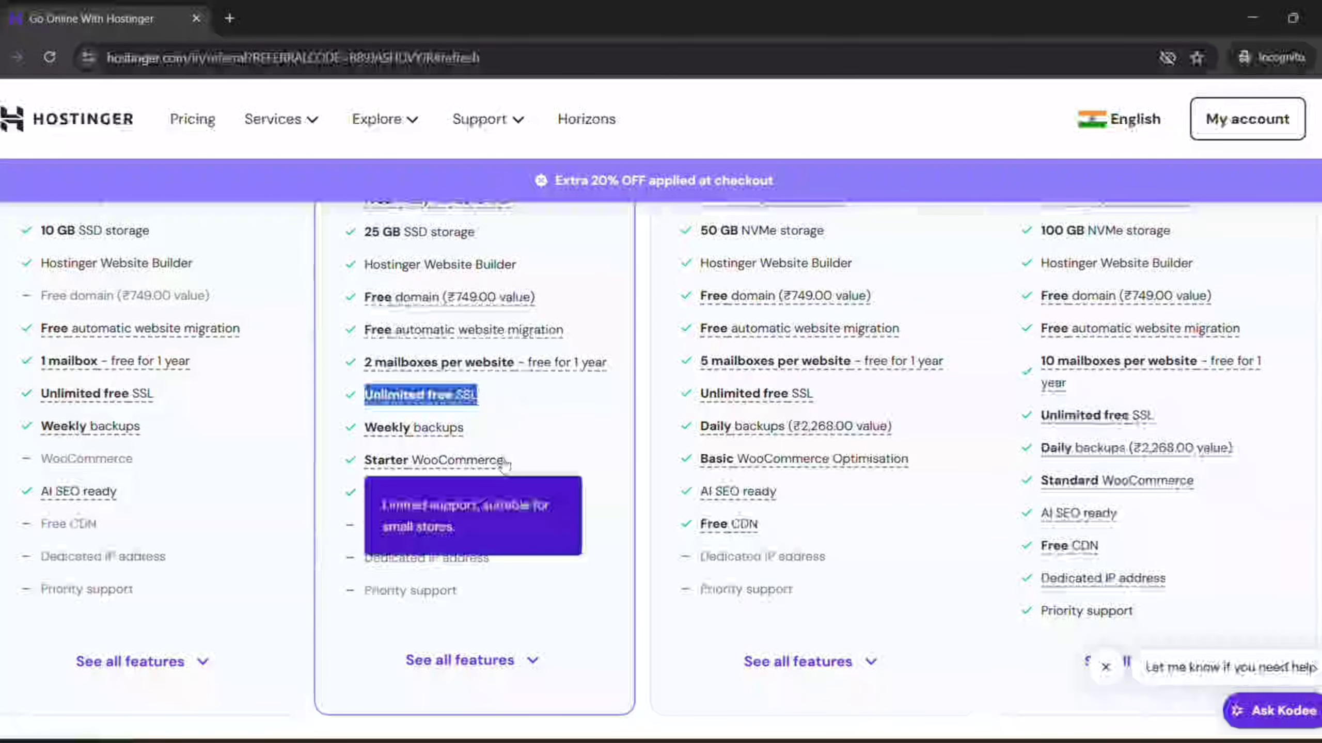
{"action": "scroll", "coordinate": [509, 544], "scroll_direction": "down", "scroll_amount": 4}
{"action": "scroll", "coordinate": [507, 541], "scroll_direction": "up", "scroll_amount": 14}
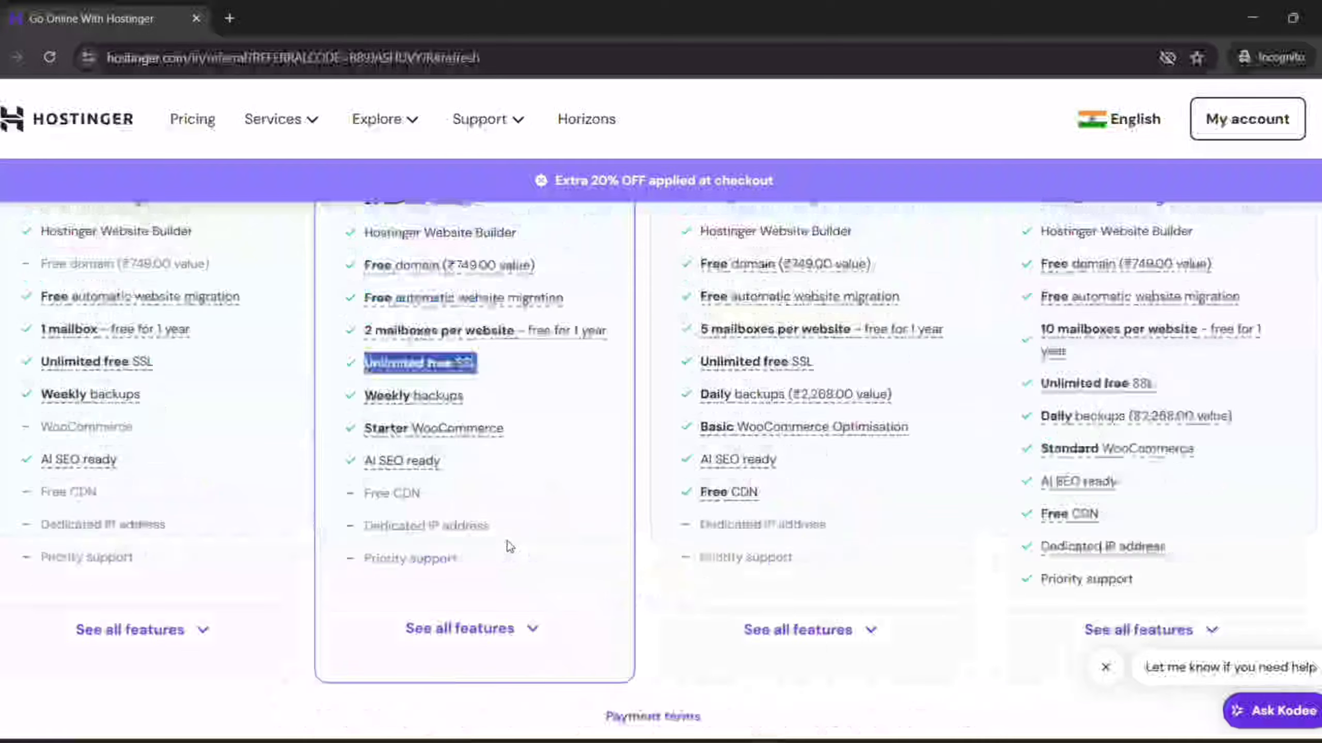
{"action": "scroll", "coordinate": [699, 435], "scroll_direction": "up", "scroll_amount": 4}
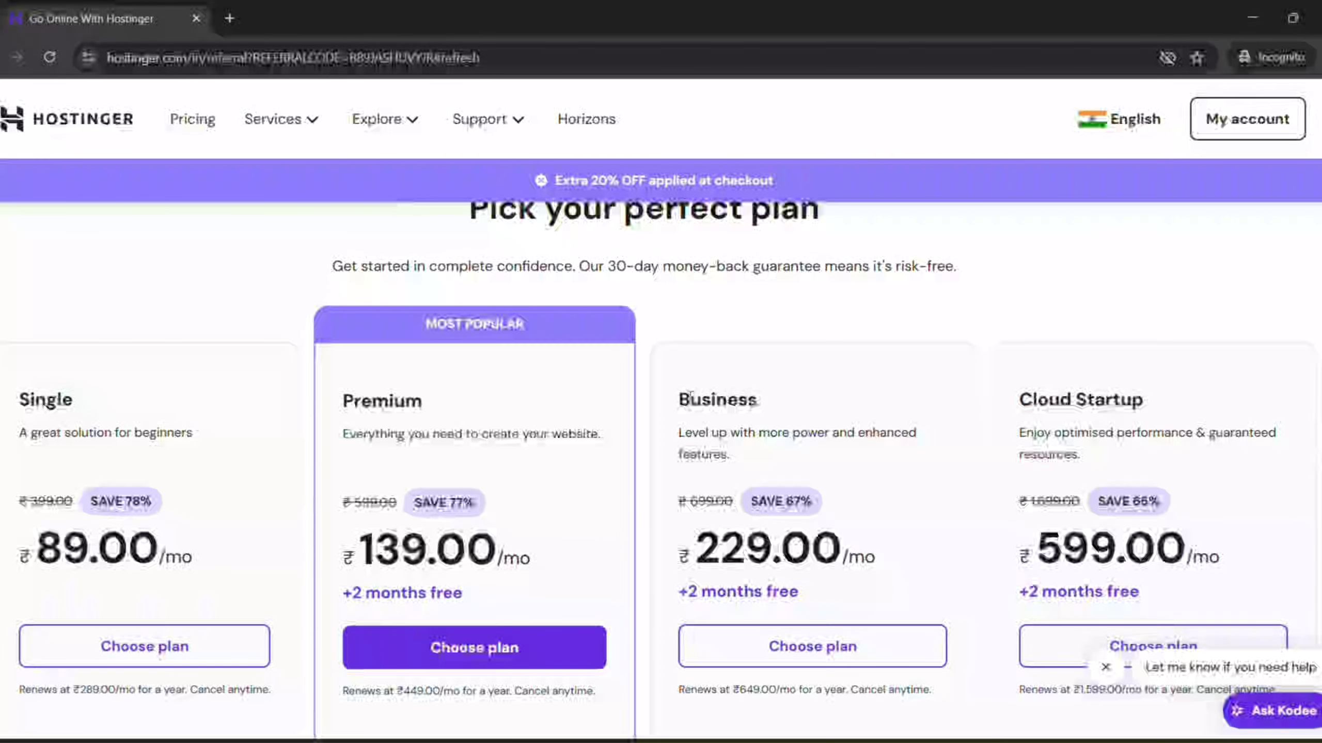
{"action": "left_click_drag", "start_coordinate": [680, 400], "coordinate": [770, 401]}
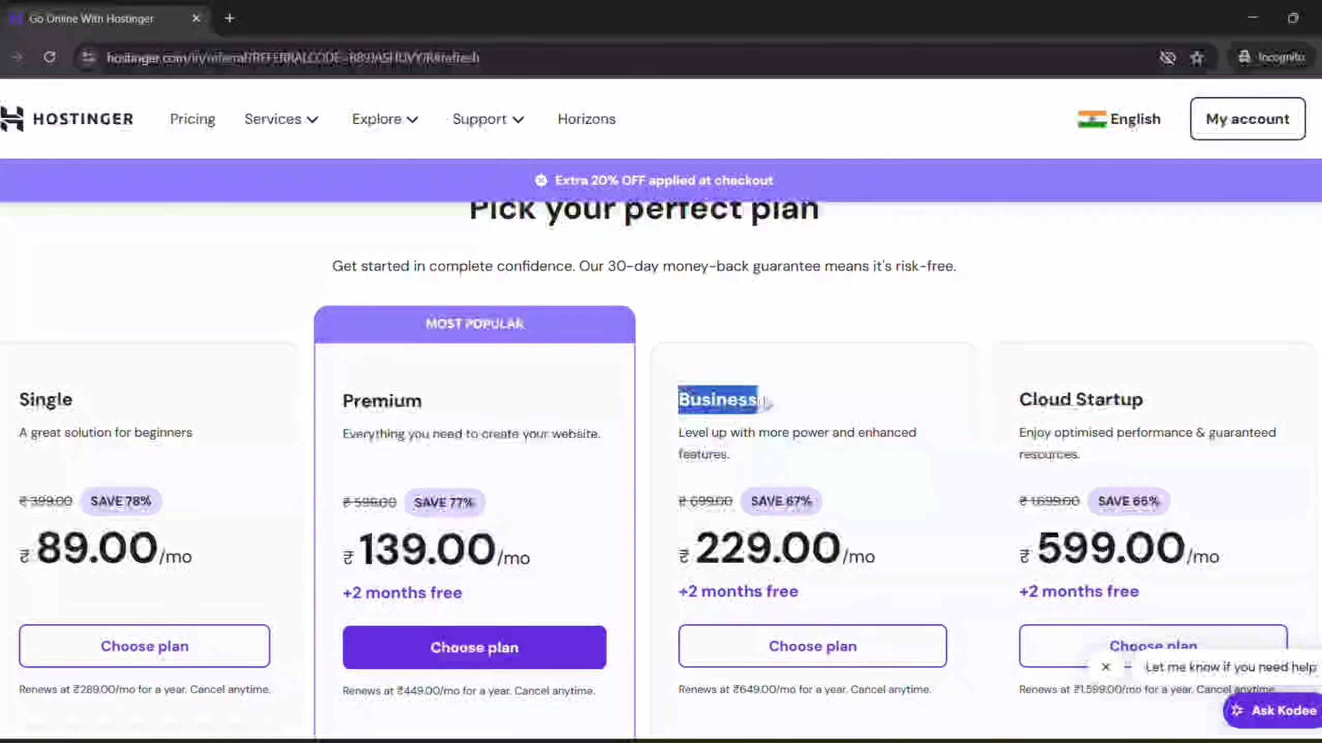
{"action": "scroll", "coordinate": [783, 448], "scroll_direction": "down", "scroll_amount": 4}
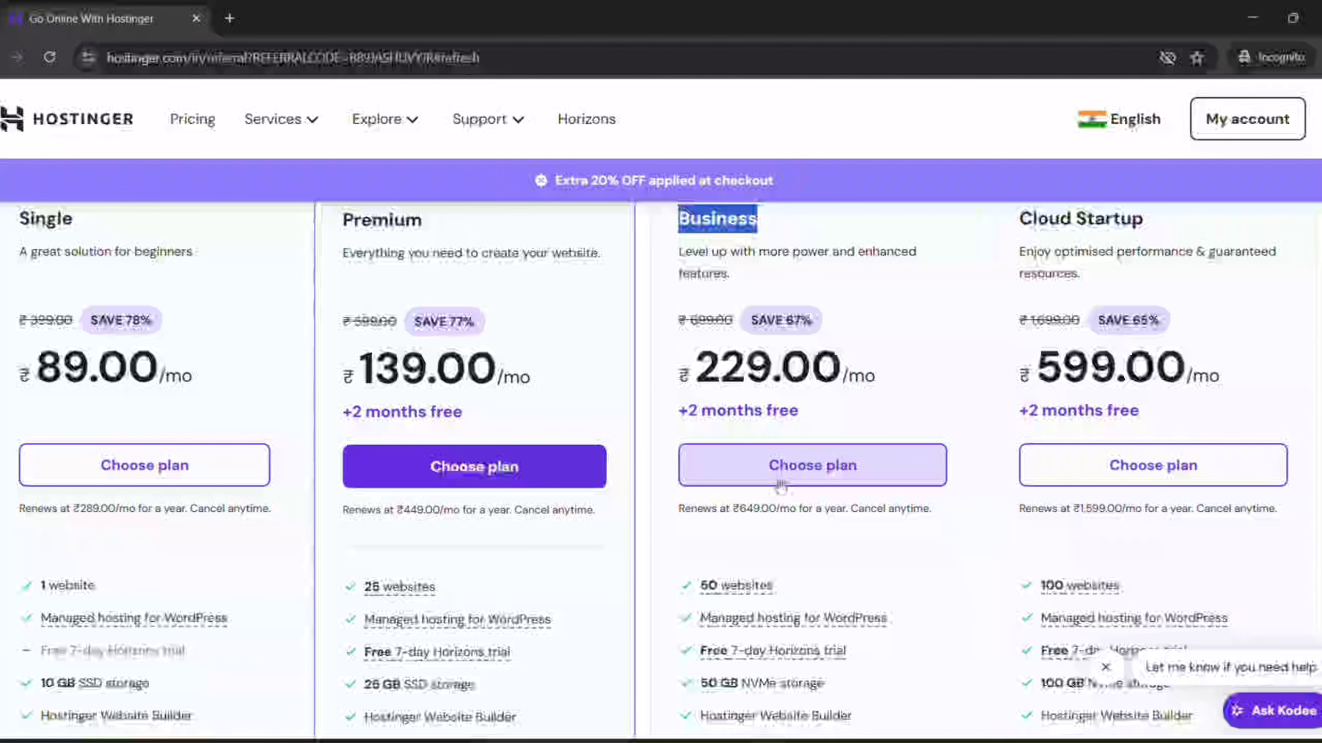
{"action": "scroll", "coordinate": [781, 486], "scroll_direction": "down", "scroll_amount": 2}
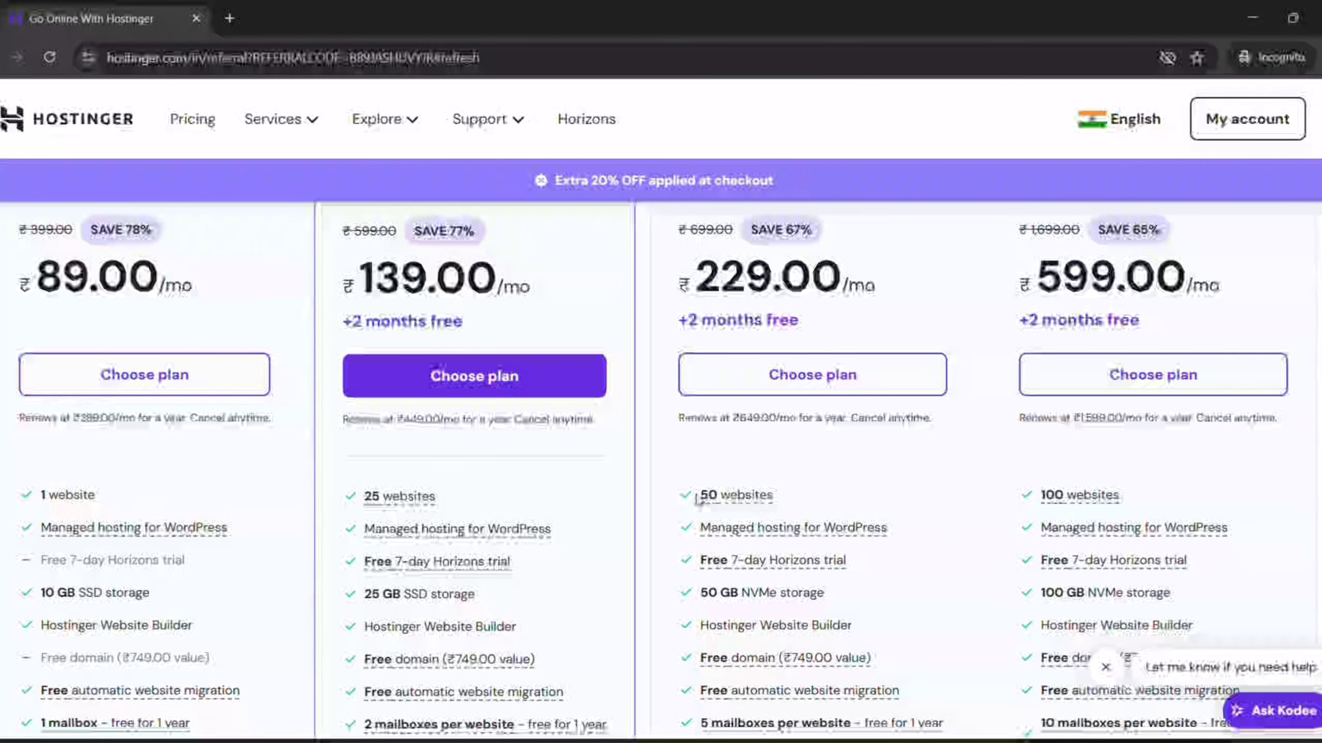
{"action": "left_click_drag", "start_coordinate": [699, 497], "coordinate": [775, 497]}
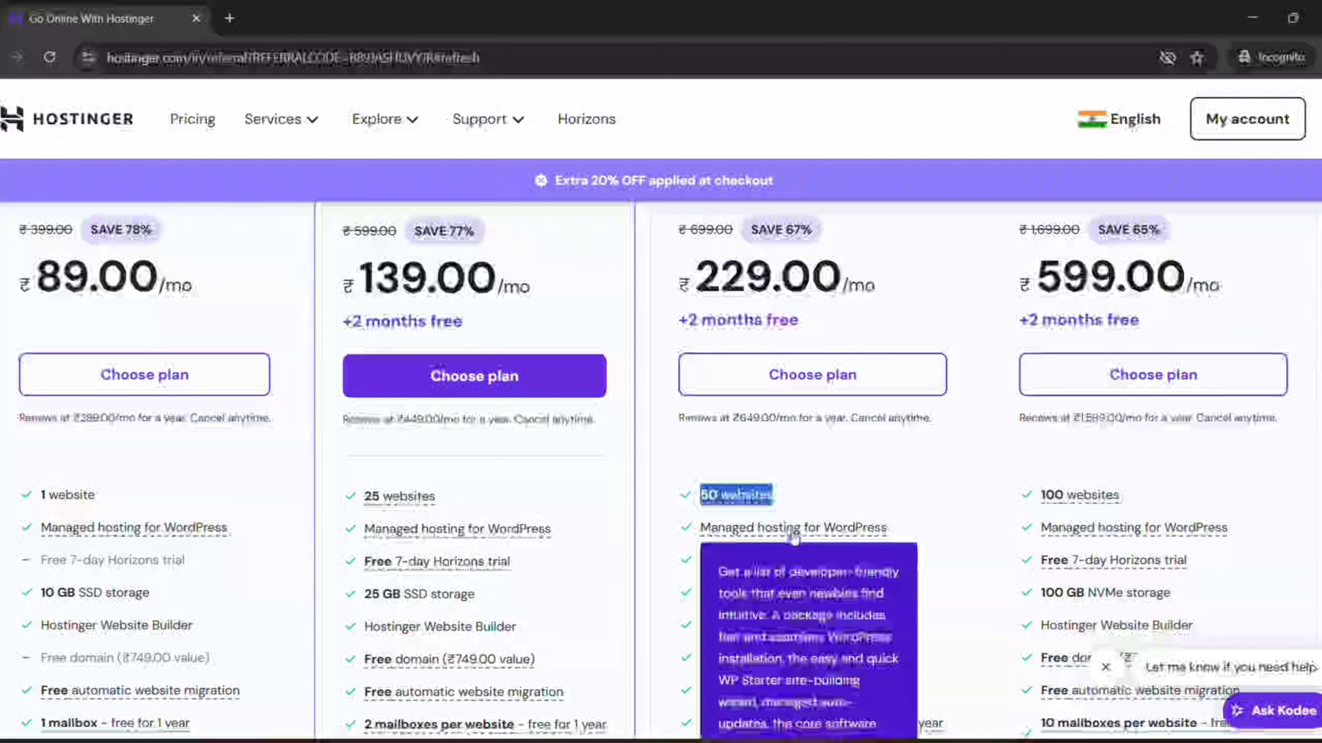
{"action": "scroll", "coordinate": [696, 547], "scroll_direction": "down", "scroll_amount": 3}
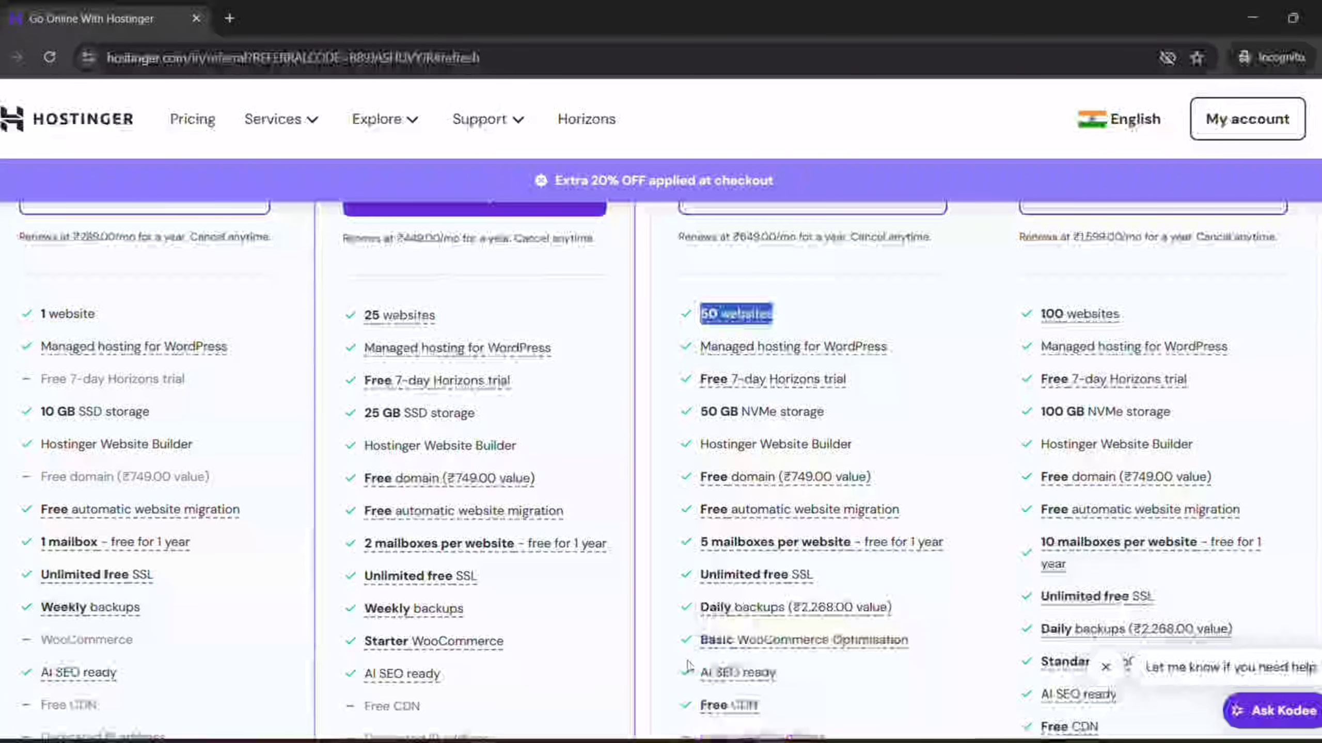
{"action": "left_click_drag", "start_coordinate": [699, 639], "coordinate": [921, 643]}
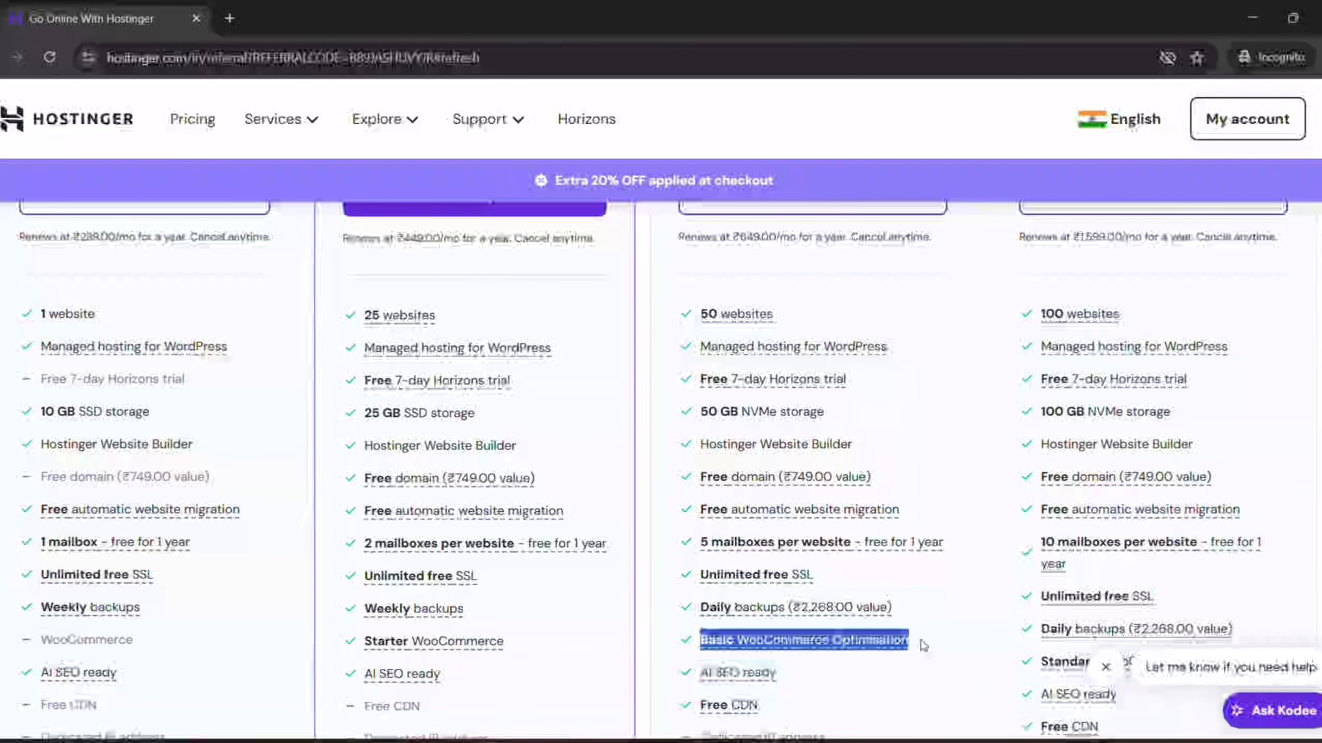
{"action": "left_click", "coordinate": [921, 644]}
{"action": "left_click_drag", "start_coordinate": [702, 478], "coordinate": [909, 475]}
{"action": "scroll", "coordinate": [916, 471], "scroll_direction": "up", "scroll_amount": 2}
{"action": "scroll", "coordinate": [920, 466], "scroll_direction": "up", "scroll_amount": 4}
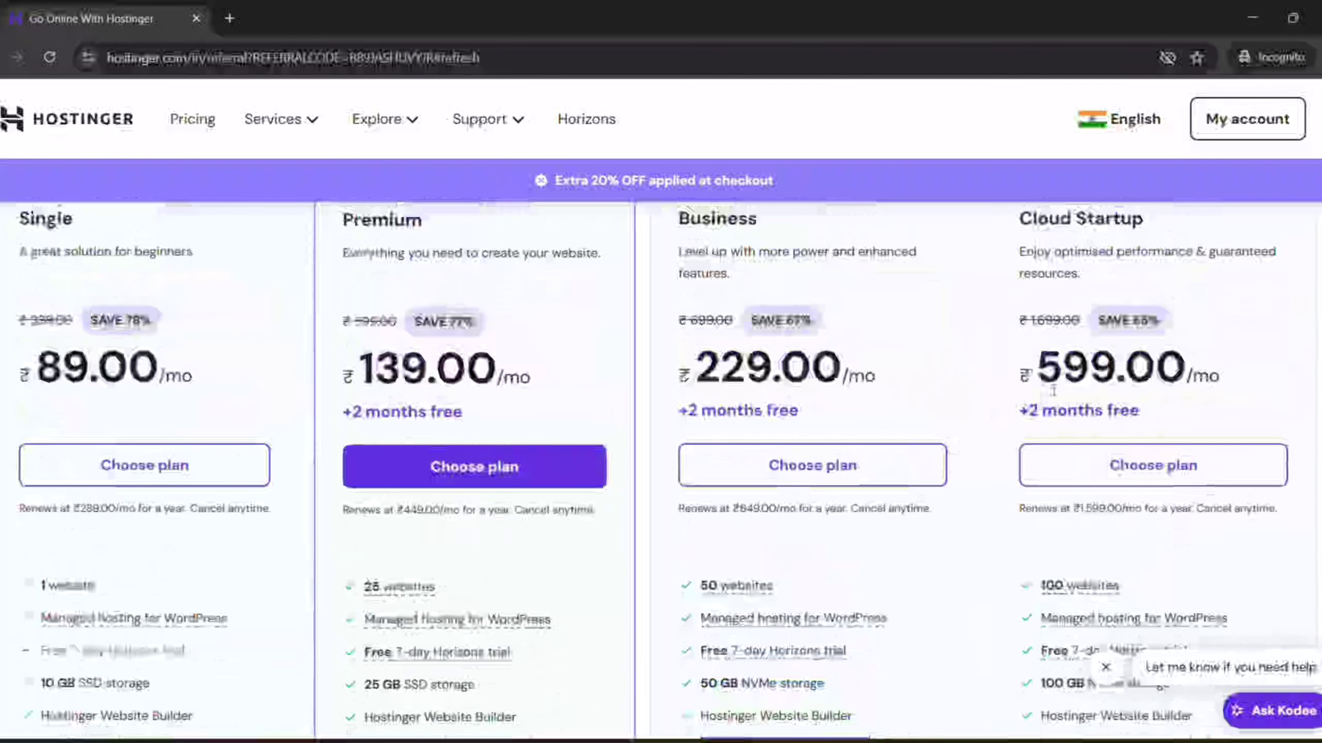
{"action": "left_click_drag", "start_coordinate": [1018, 219], "coordinate": [1145, 220]}
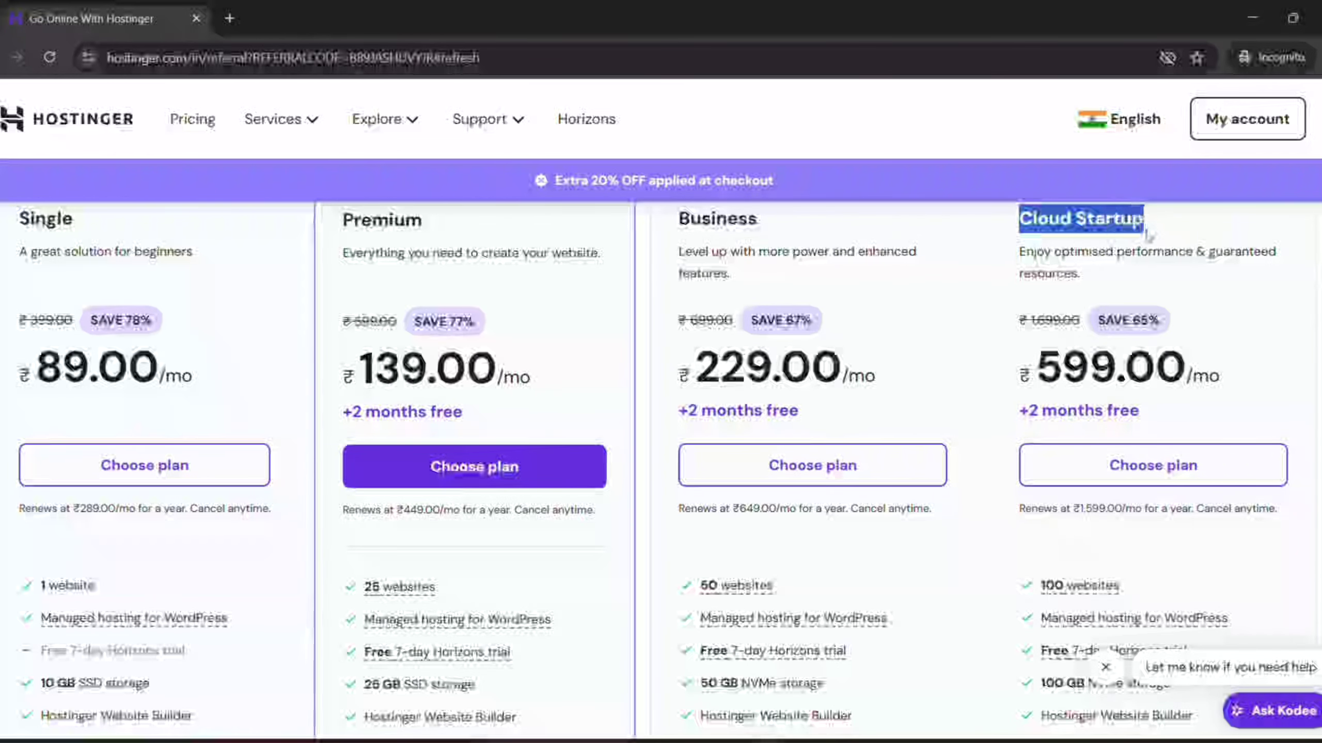
{"action": "scroll", "coordinate": [1102, 398], "scroll_direction": "up", "scroll_amount": 2}
{"action": "scroll", "coordinate": [1102, 398], "scroll_direction": "down", "scroll_amount": 4}
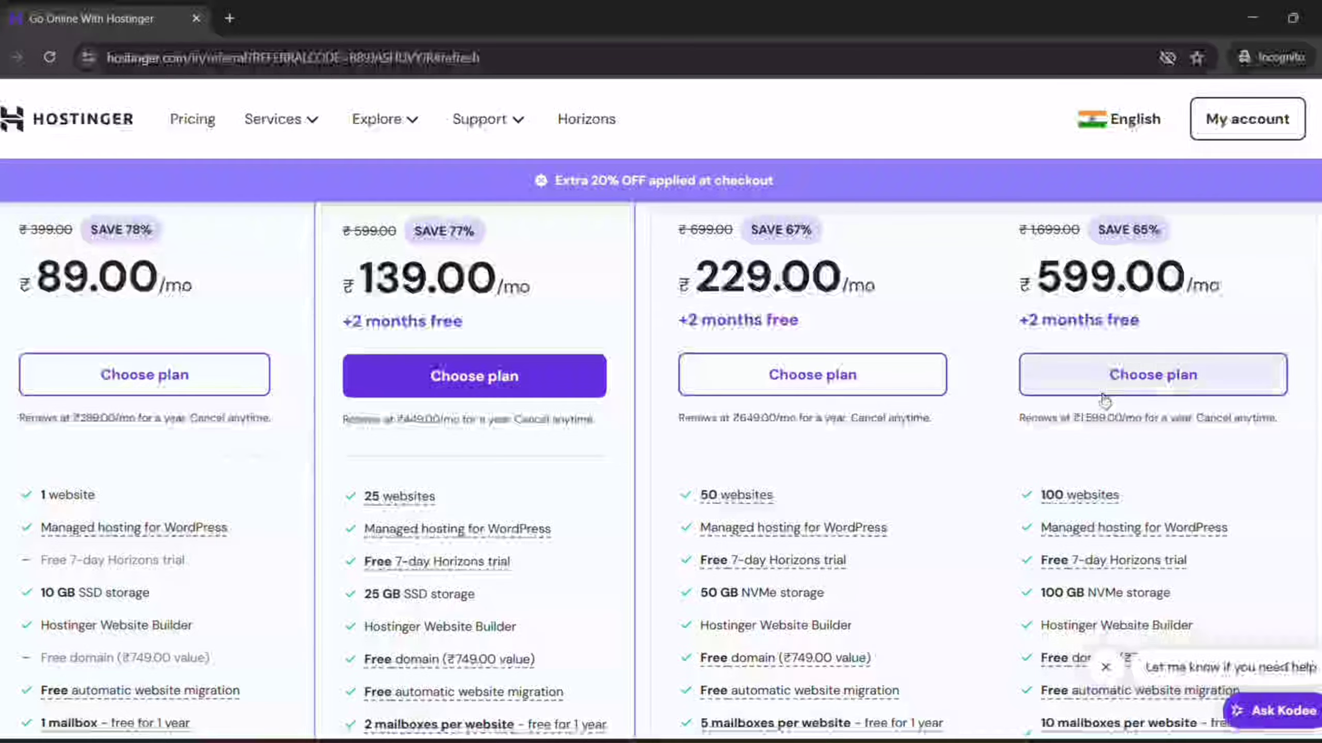
{"action": "scroll", "coordinate": [1103, 398], "scroll_direction": "down", "scroll_amount": 2}
{"action": "scroll", "coordinate": [1102, 398], "scroll_direction": "down", "scroll_amount": 8}
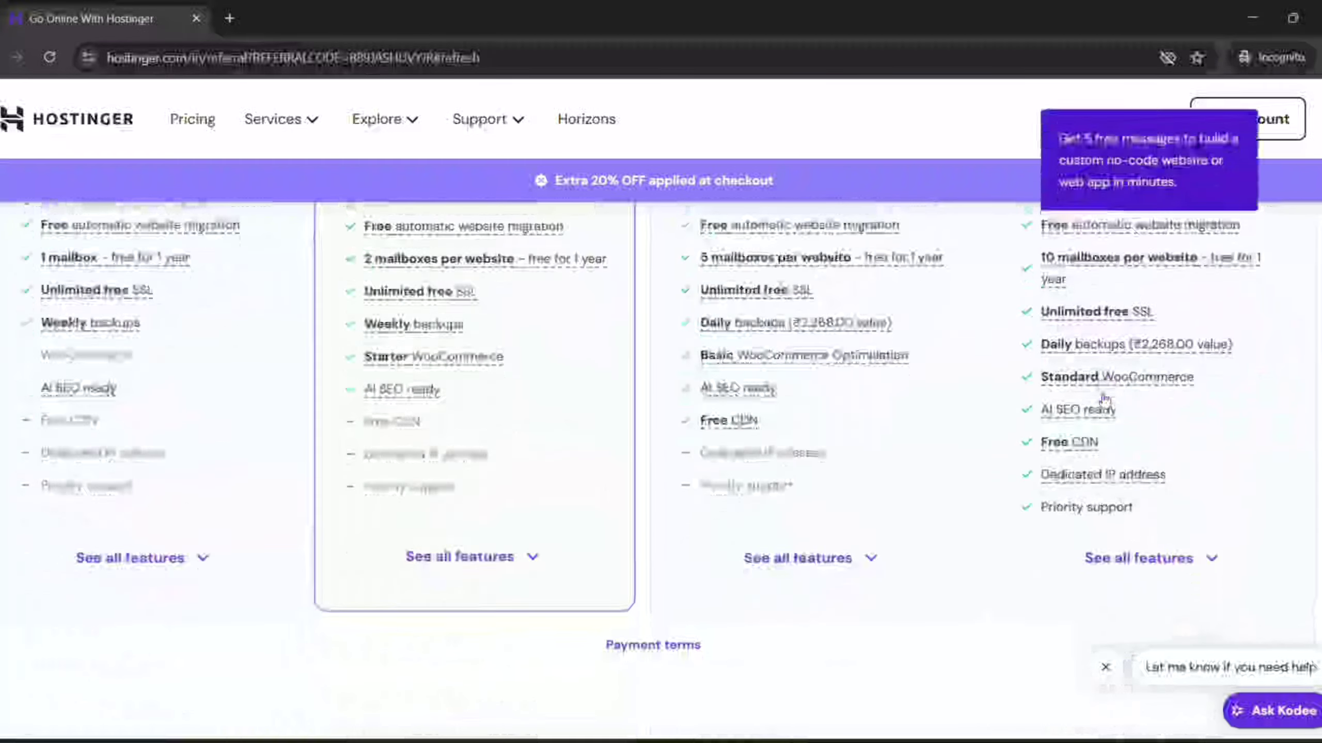
{"action": "scroll", "coordinate": [1102, 399], "scroll_direction": "up", "scroll_amount": 13}
{"action": "scroll", "coordinate": [708, 416], "scroll_direction": "up", "scroll_amount": 6}
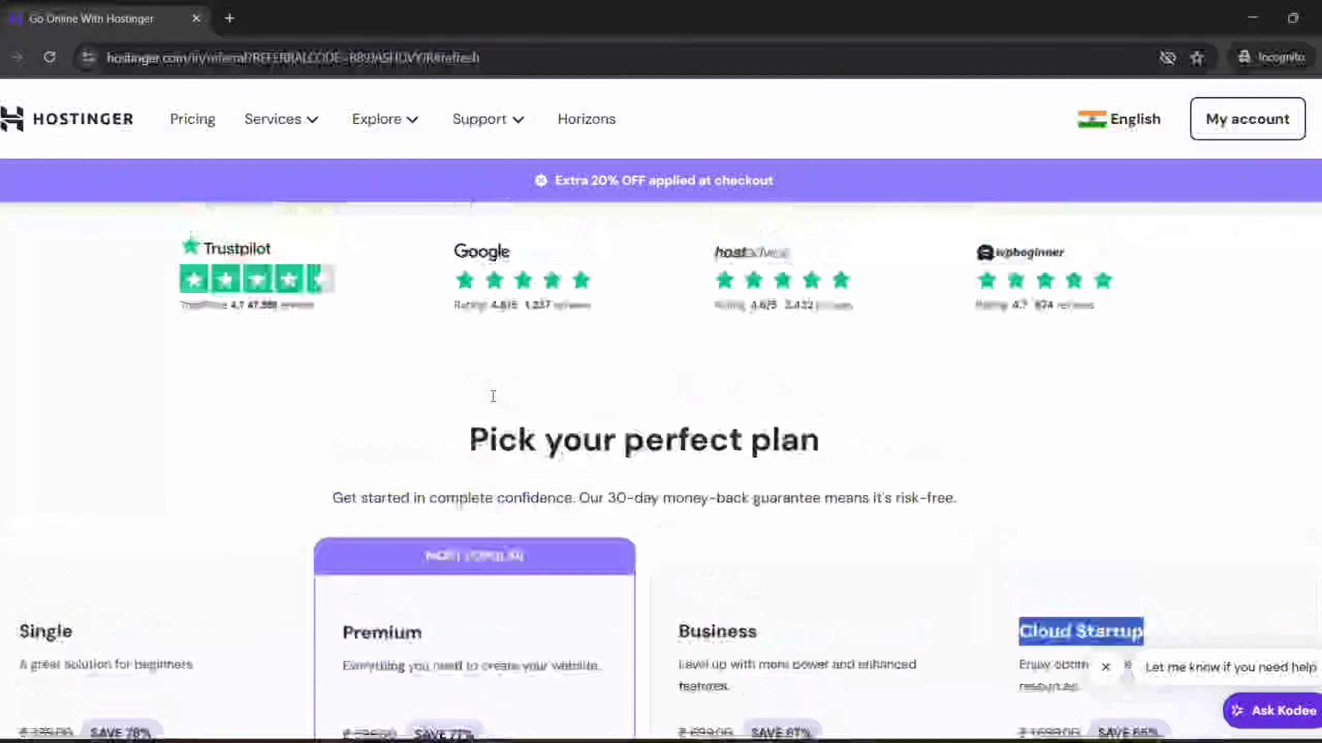
{"action": "scroll", "coordinate": [493, 398], "scroll_direction": "down", "scroll_amount": 6}
{"action": "scroll", "coordinate": [494, 402], "scroll_direction": "down", "scroll_amount": 2}
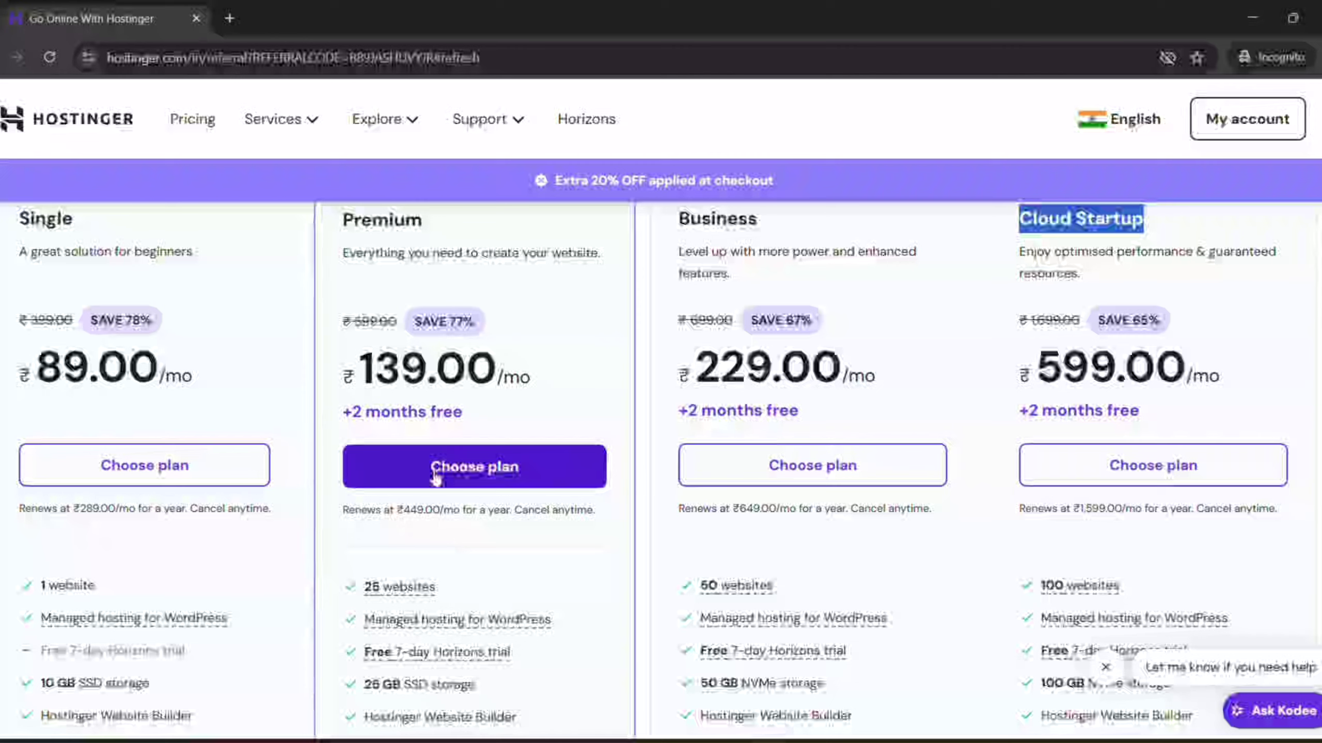
Choose the Premium plan, set a 12-month period, and highlight the referral discount
{"action": "left_click", "coordinate": [435, 478]}
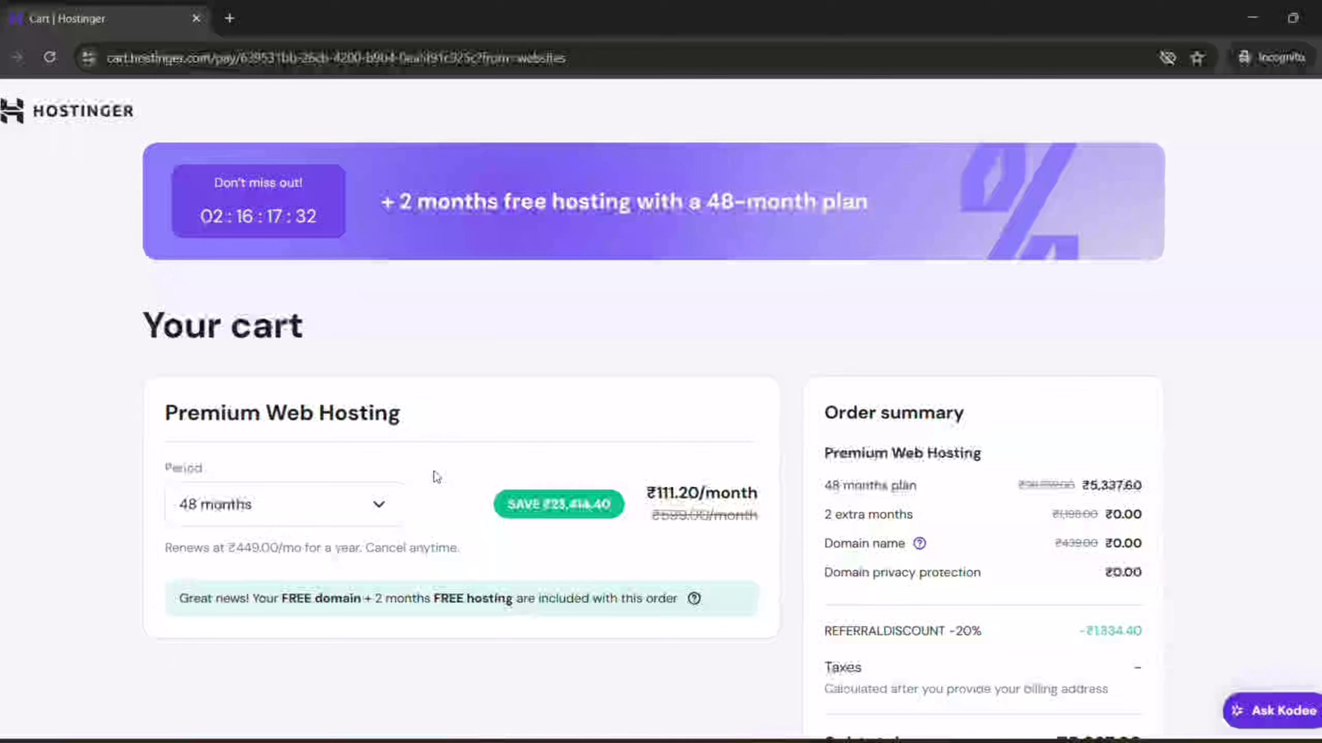
{"action": "left_click", "coordinate": [378, 507]}
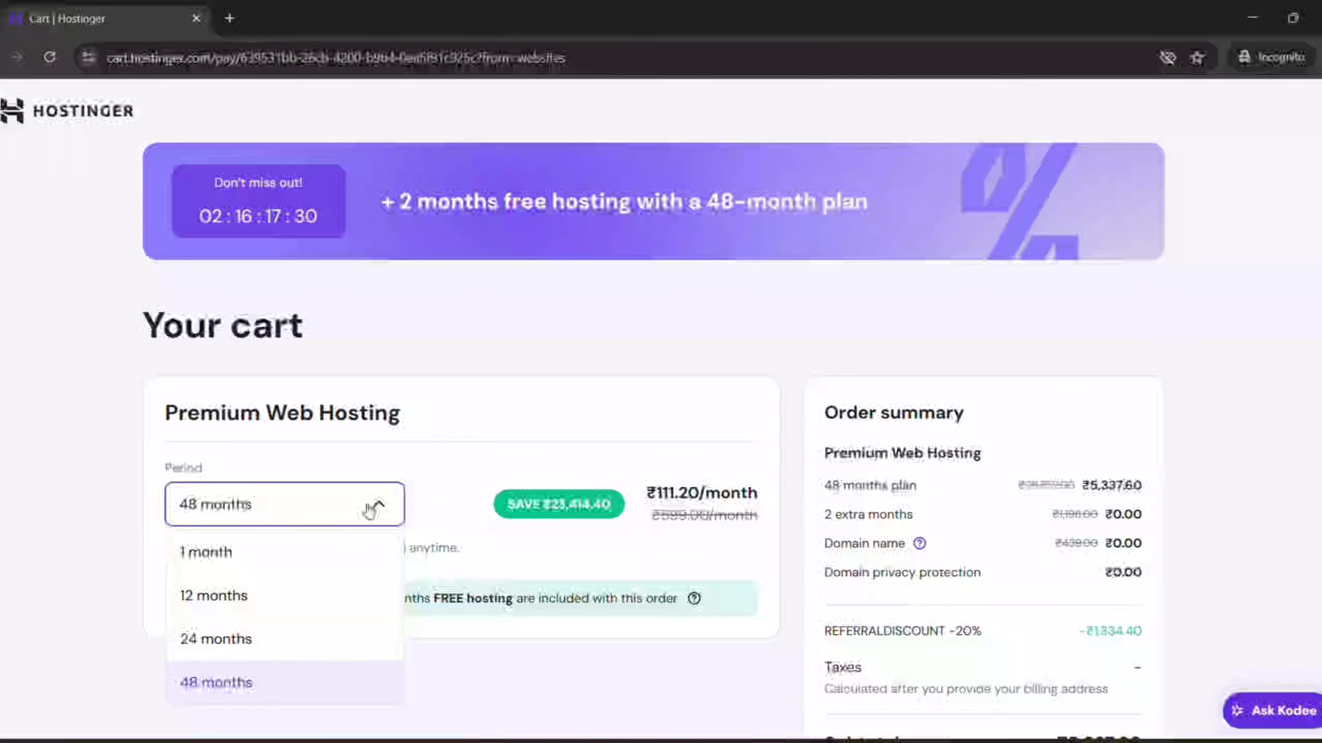
{"action": "left_click", "coordinate": [231, 605]}
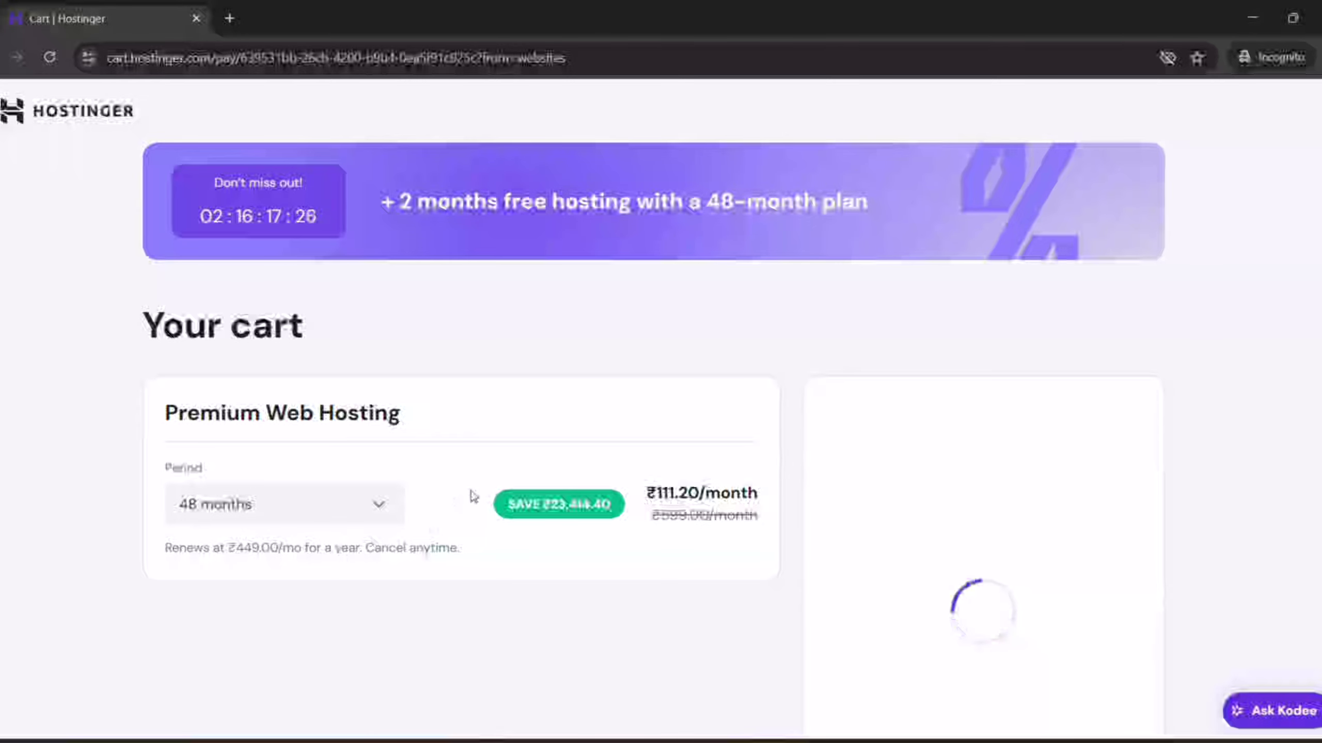
{"action": "scroll", "coordinate": [520, 494], "scroll_direction": "down", "scroll_amount": 3}
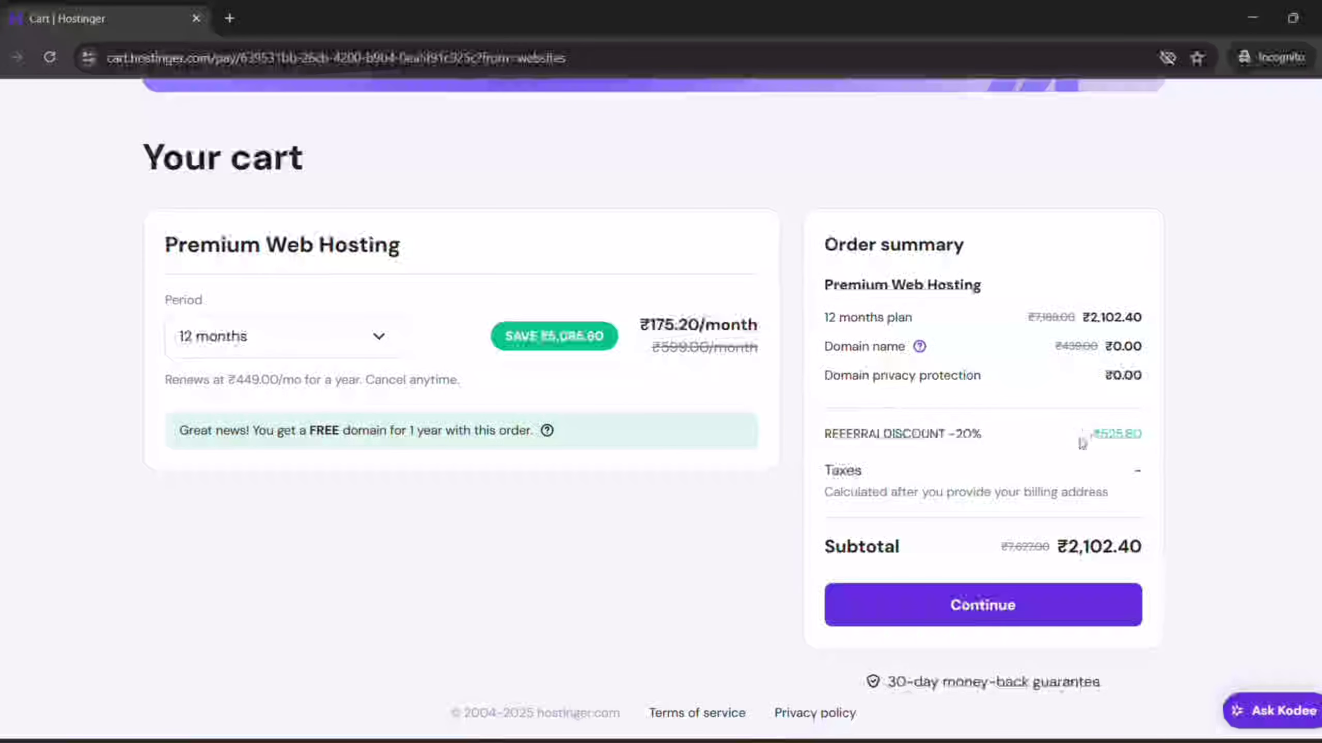
{"action": "left_click_drag", "start_coordinate": [1099, 437], "coordinate": [1148, 437]}
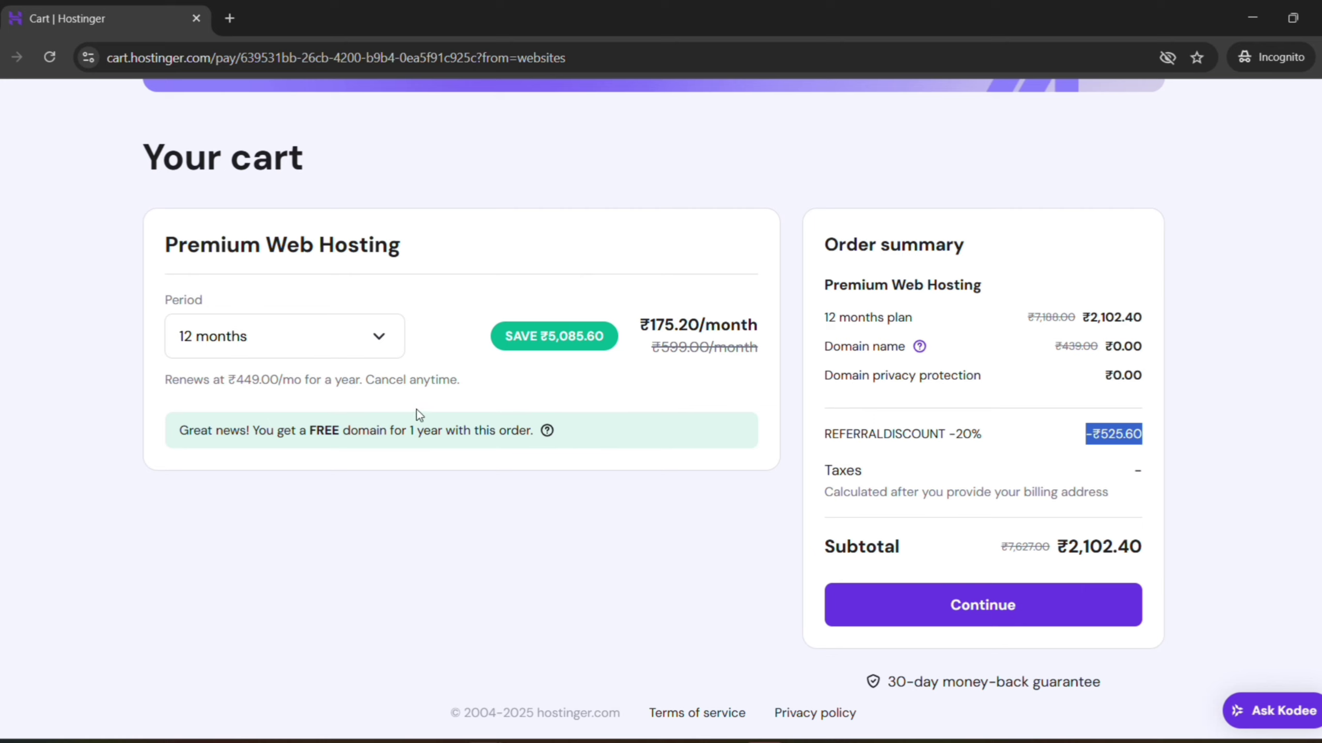
Compare the 48-month period's discount, then return the period to 12 months
{"action": "left_click", "coordinate": [376, 344]}
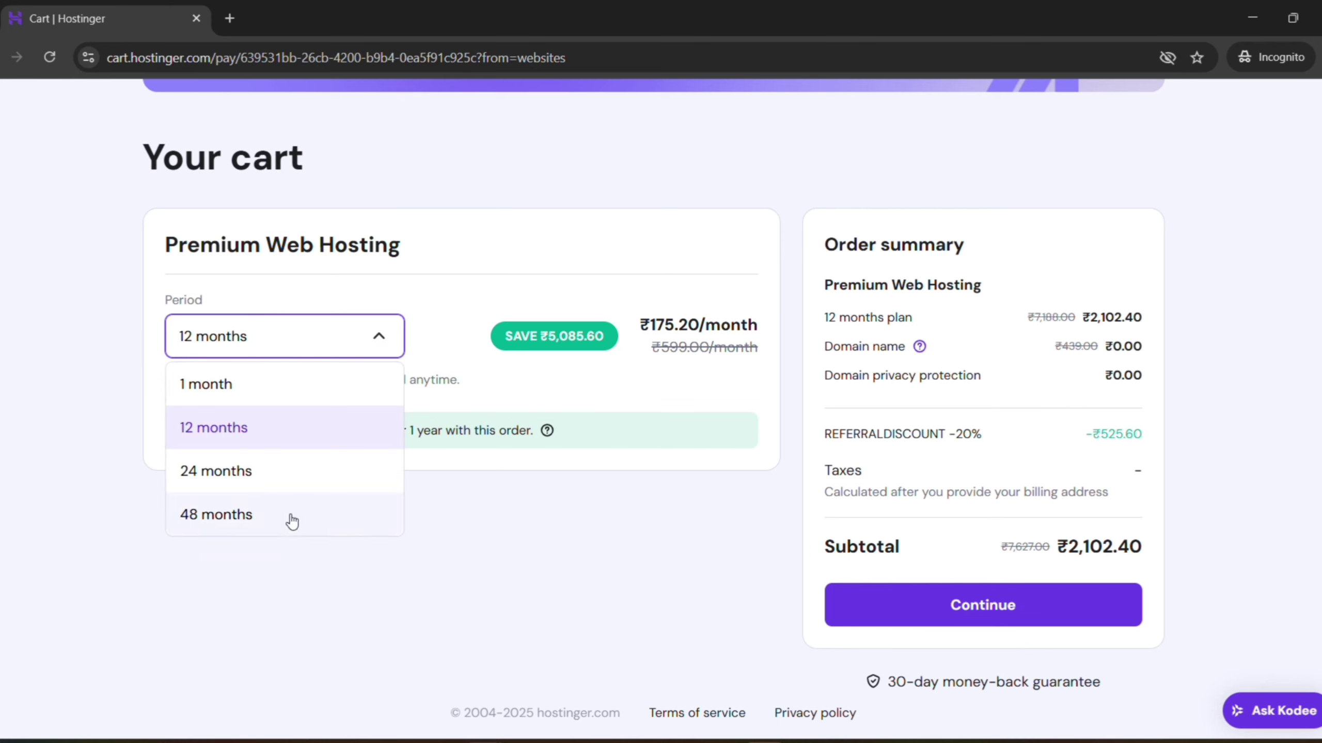
{"action": "left_click", "coordinate": [292, 521]}
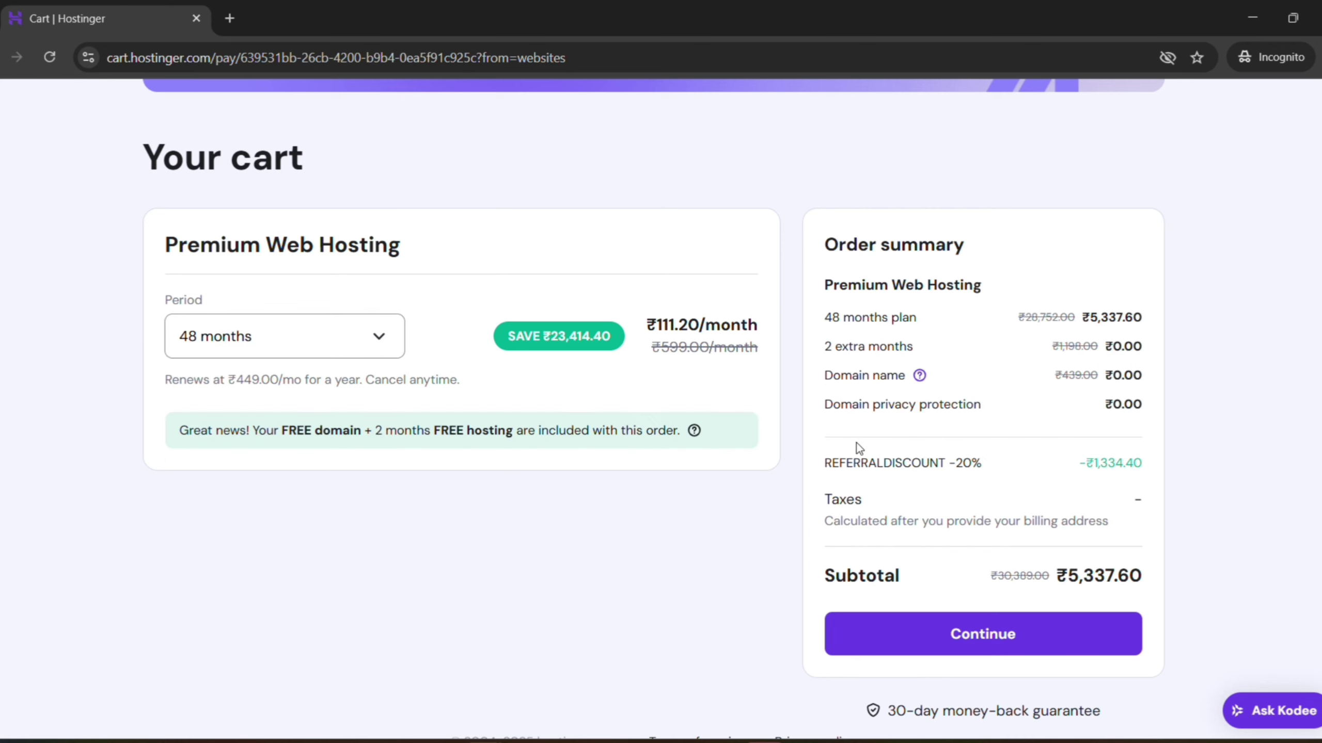
{"action": "double_click", "coordinate": [1087, 463]}
{"action": "left_click", "coordinate": [1158, 464]}
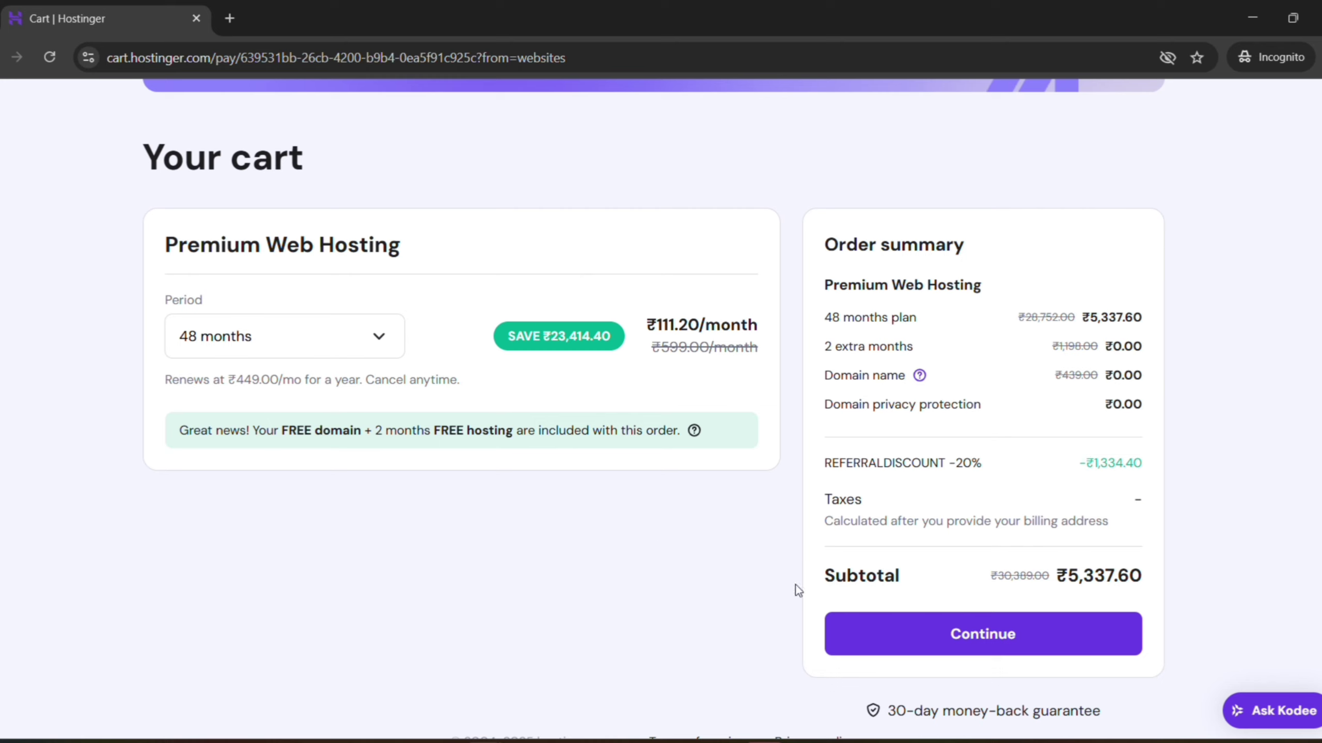
{"action": "left_click", "coordinate": [378, 333]}
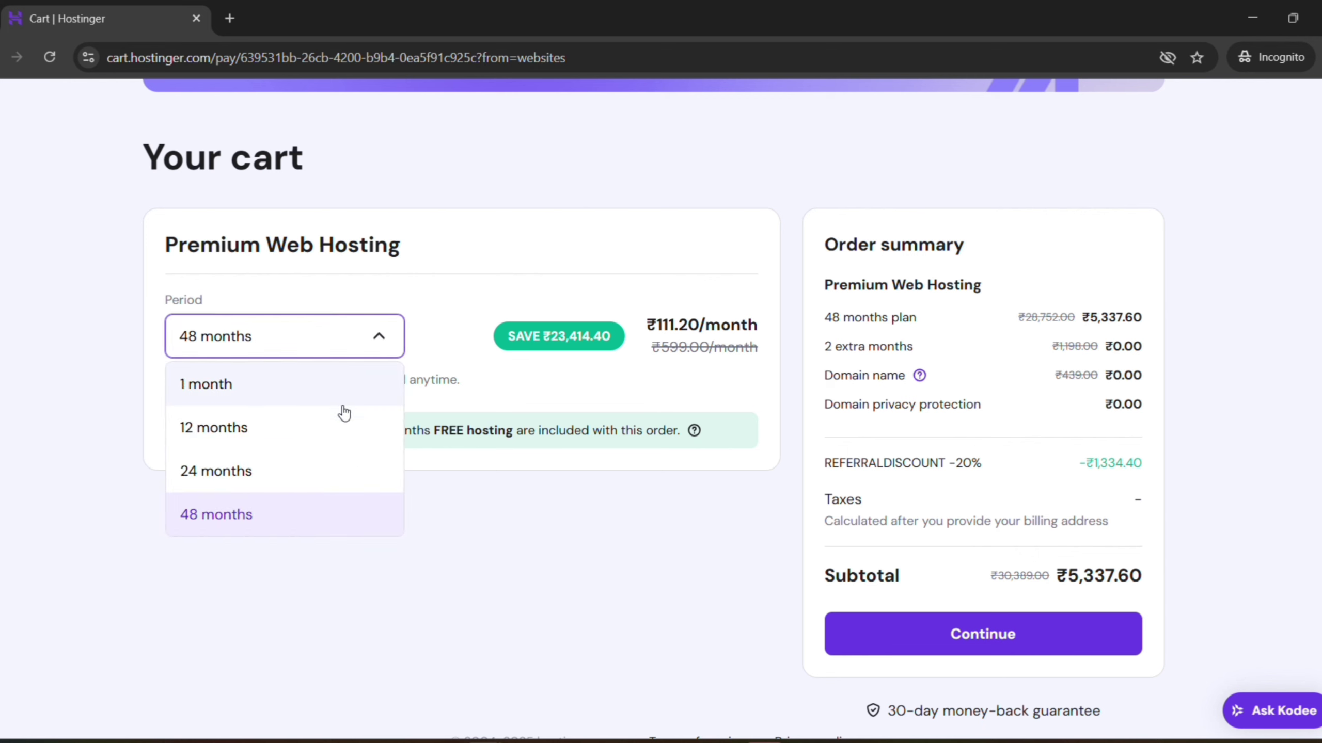
{"action": "left_click", "coordinate": [320, 438]}
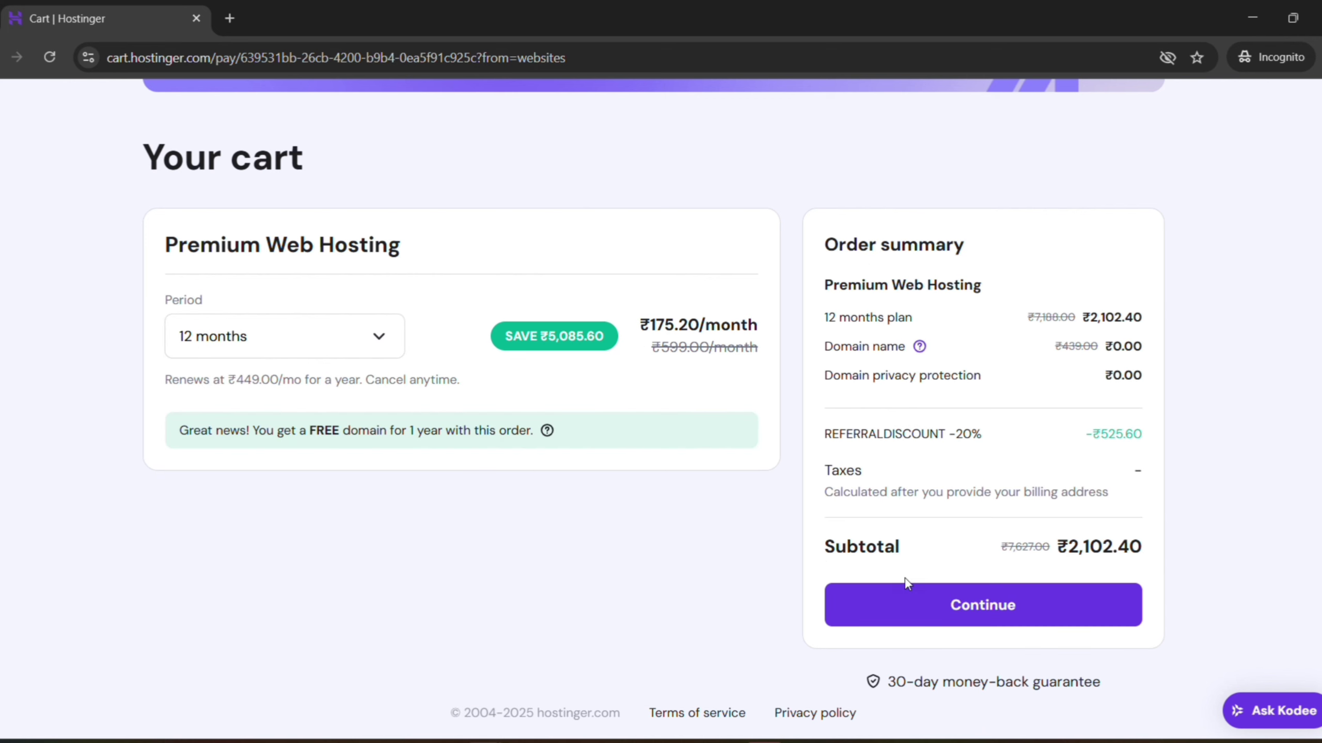
Continue from the cart and choose Log in on the Register page
{"action": "left_click", "coordinate": [920, 622]}
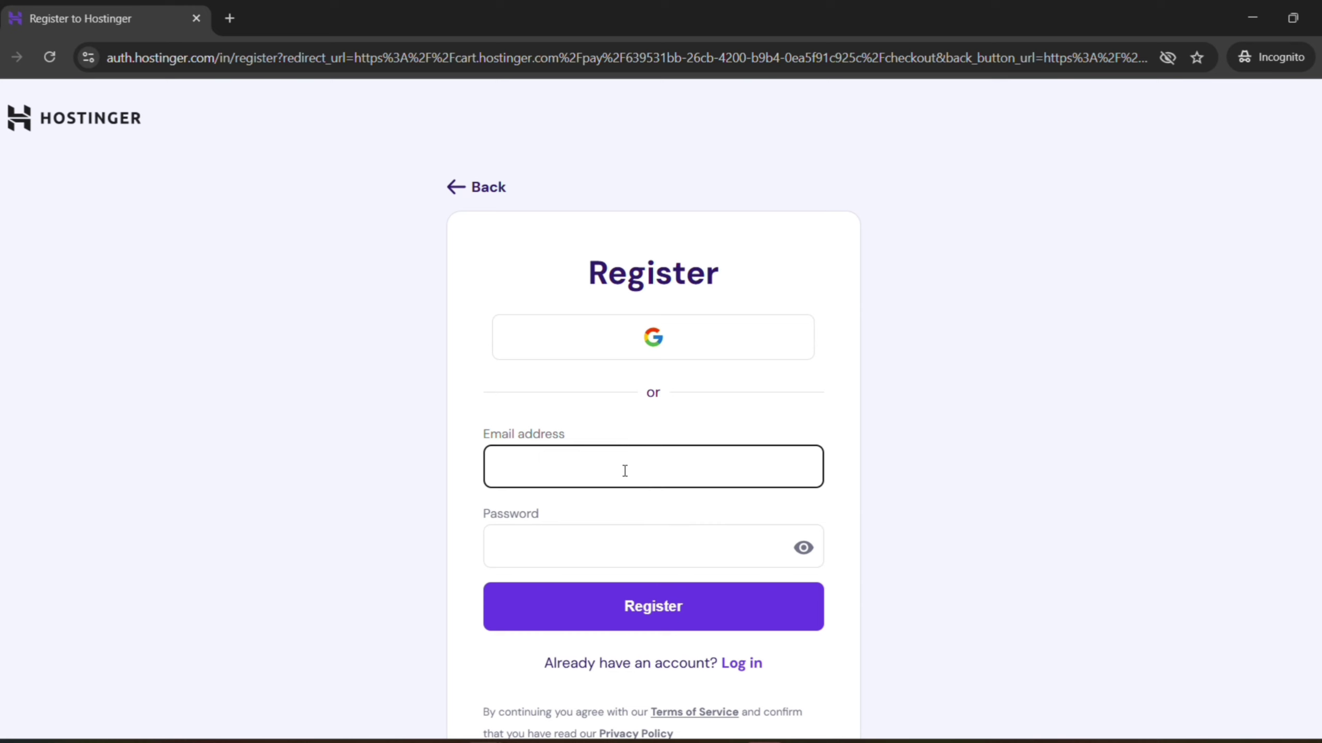
{"action": "left_click", "coordinate": [742, 666]}
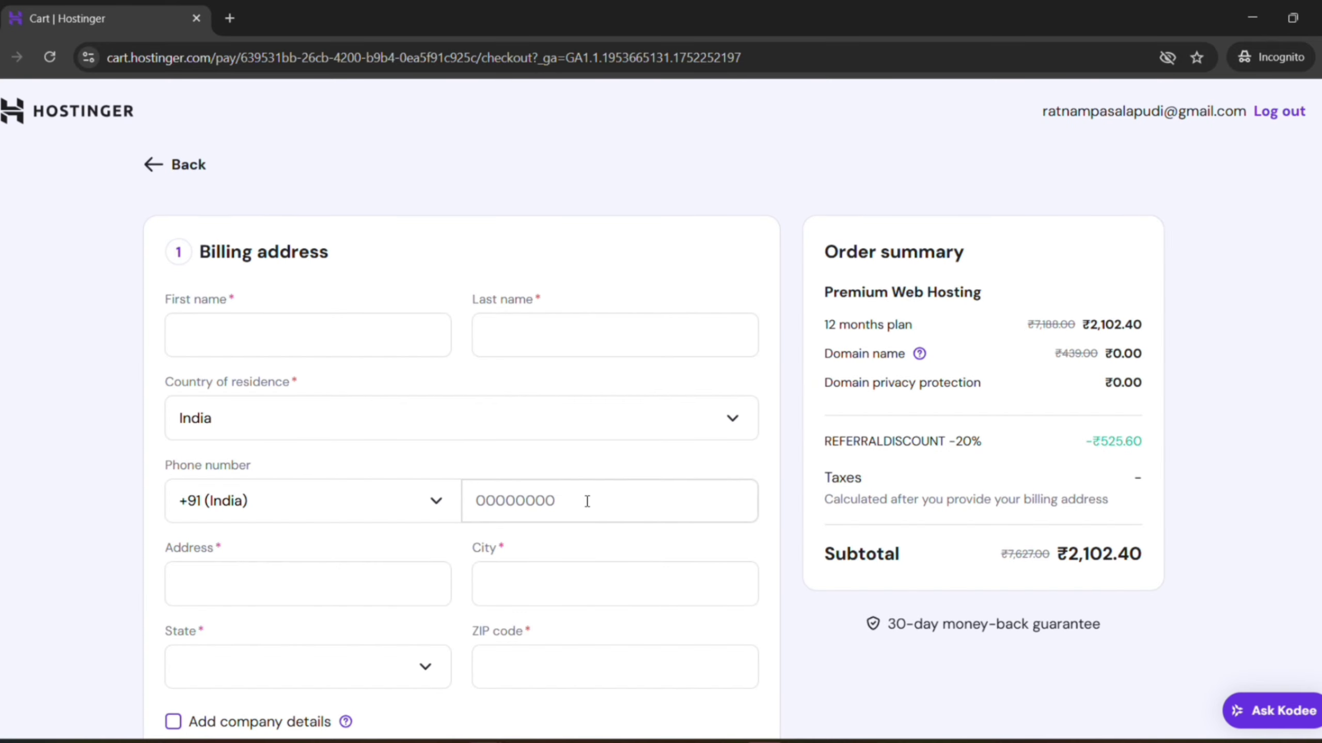
Enter the billing first name and last name
{"action": "left_click", "coordinate": [281, 332]}
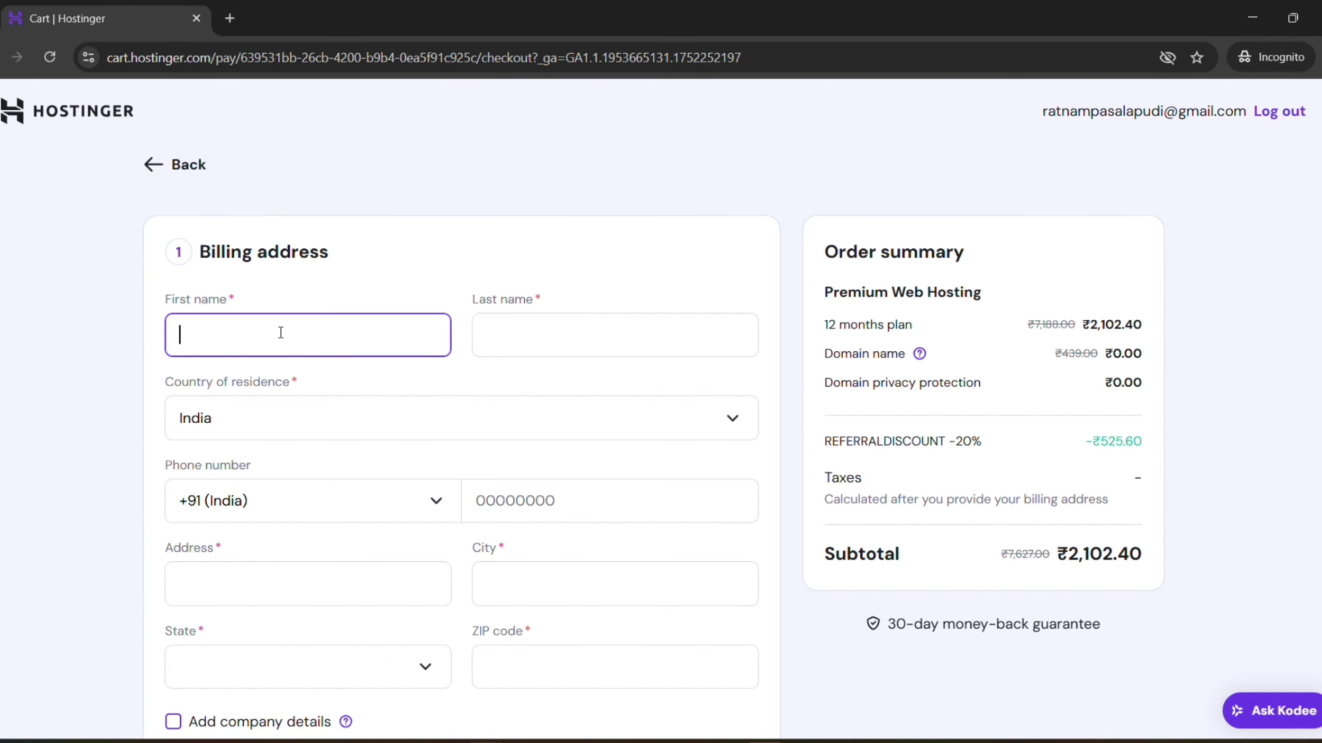
{"action": "left_click", "coordinate": [537, 337]}
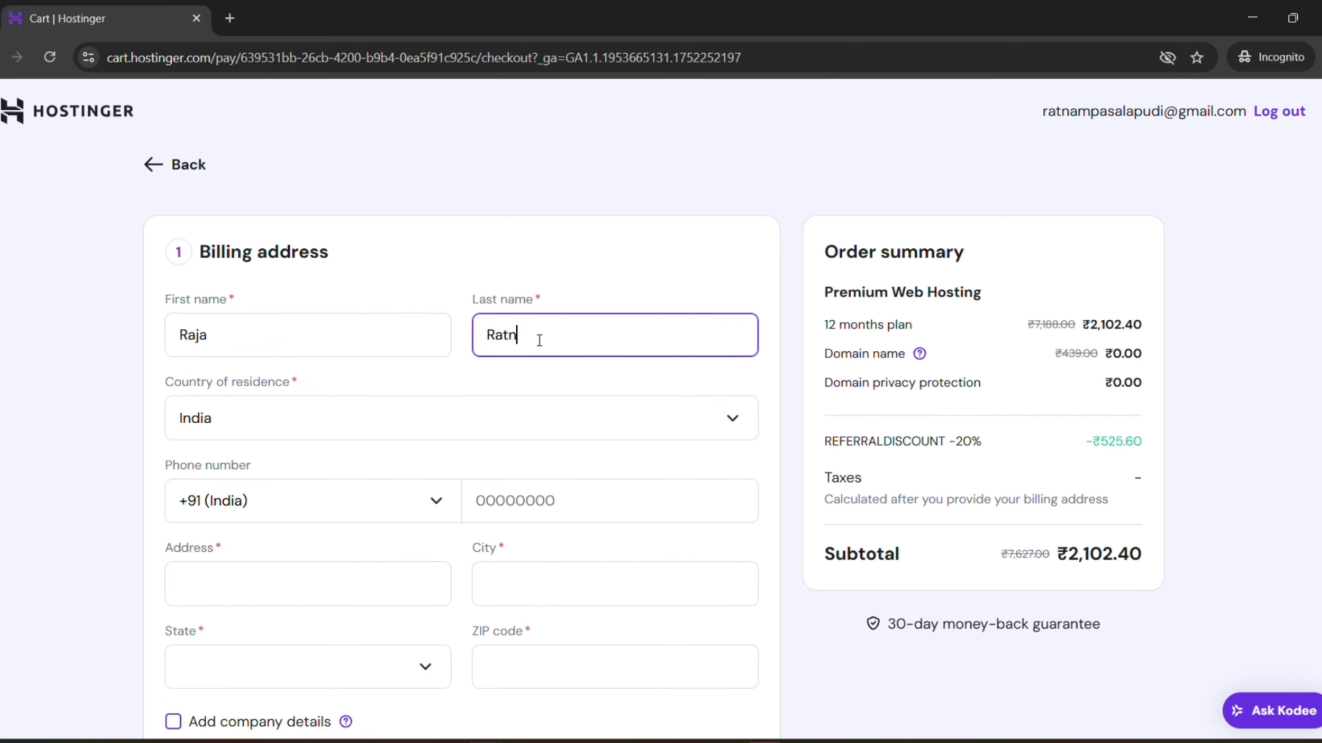
{"action": "type", "text": "m"}
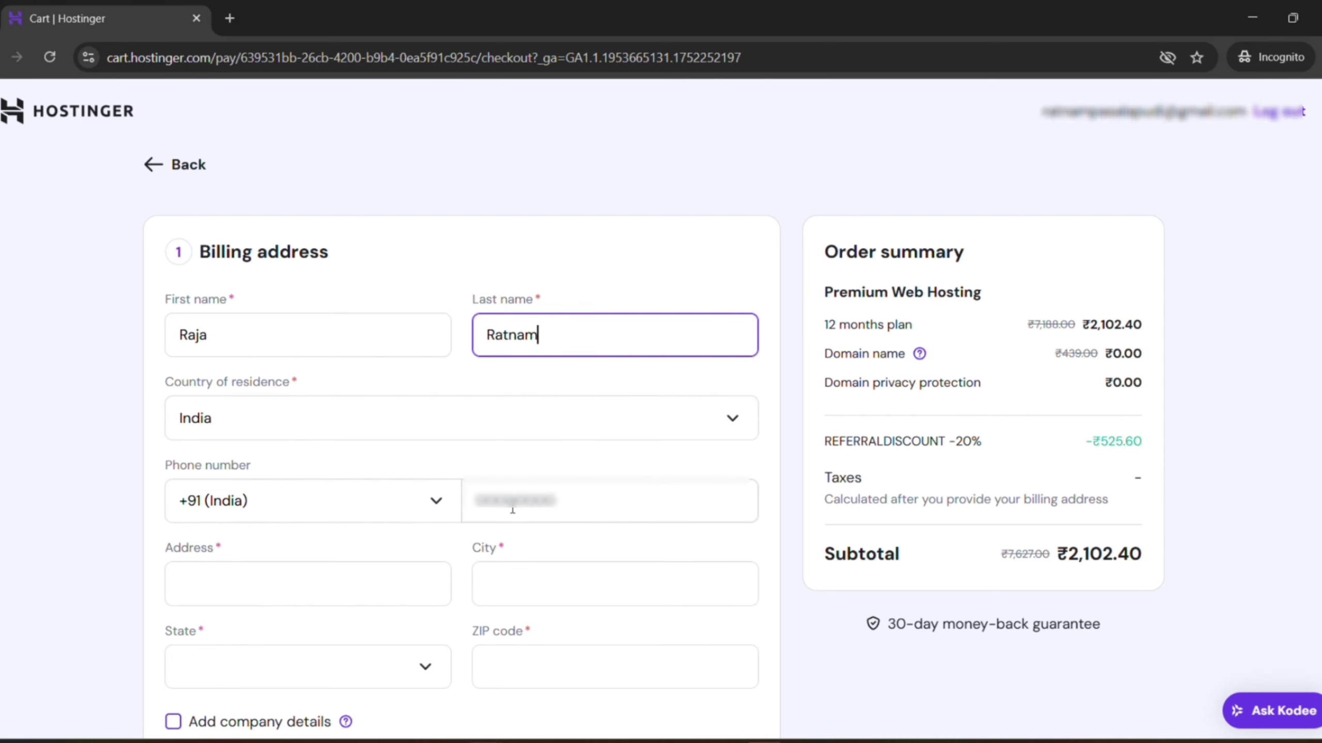
Fill in the street address and set the city to Bangalore
{"action": "left_click", "coordinate": [515, 510]}
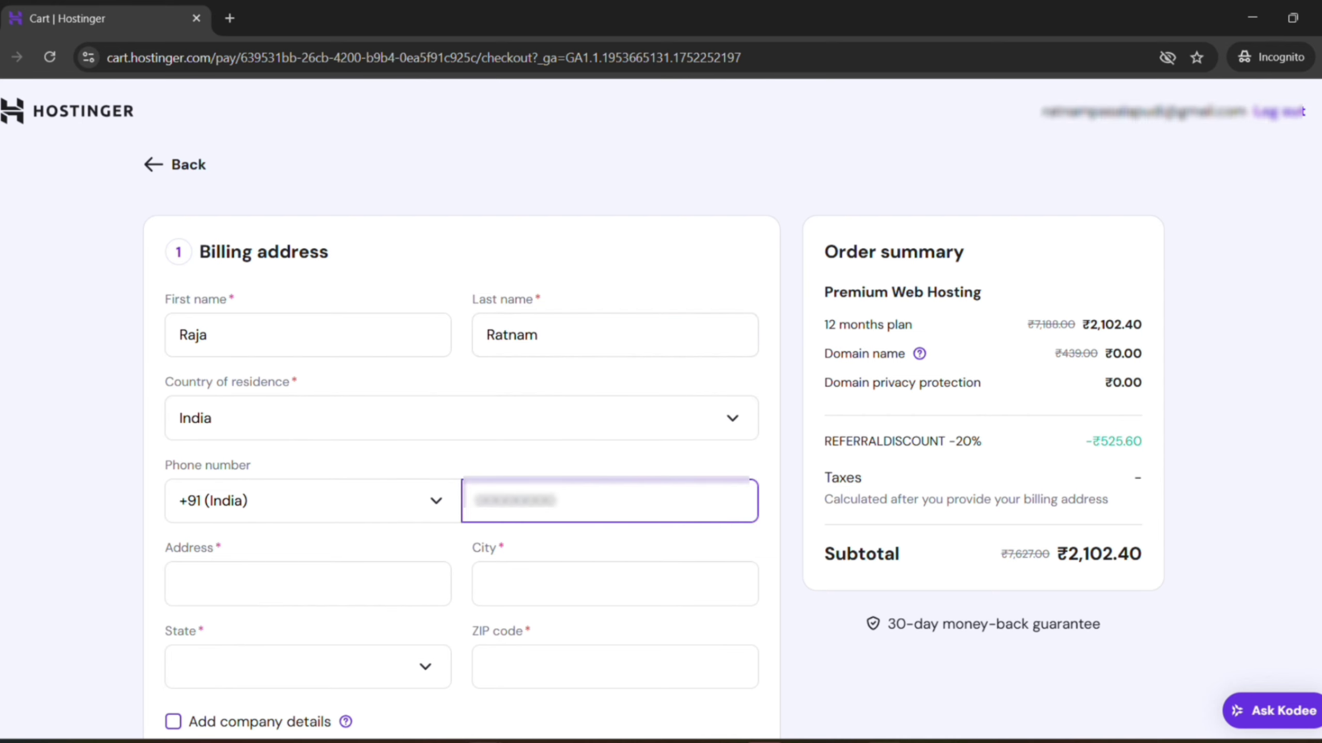
{"action": "left_click", "coordinate": [363, 587]}
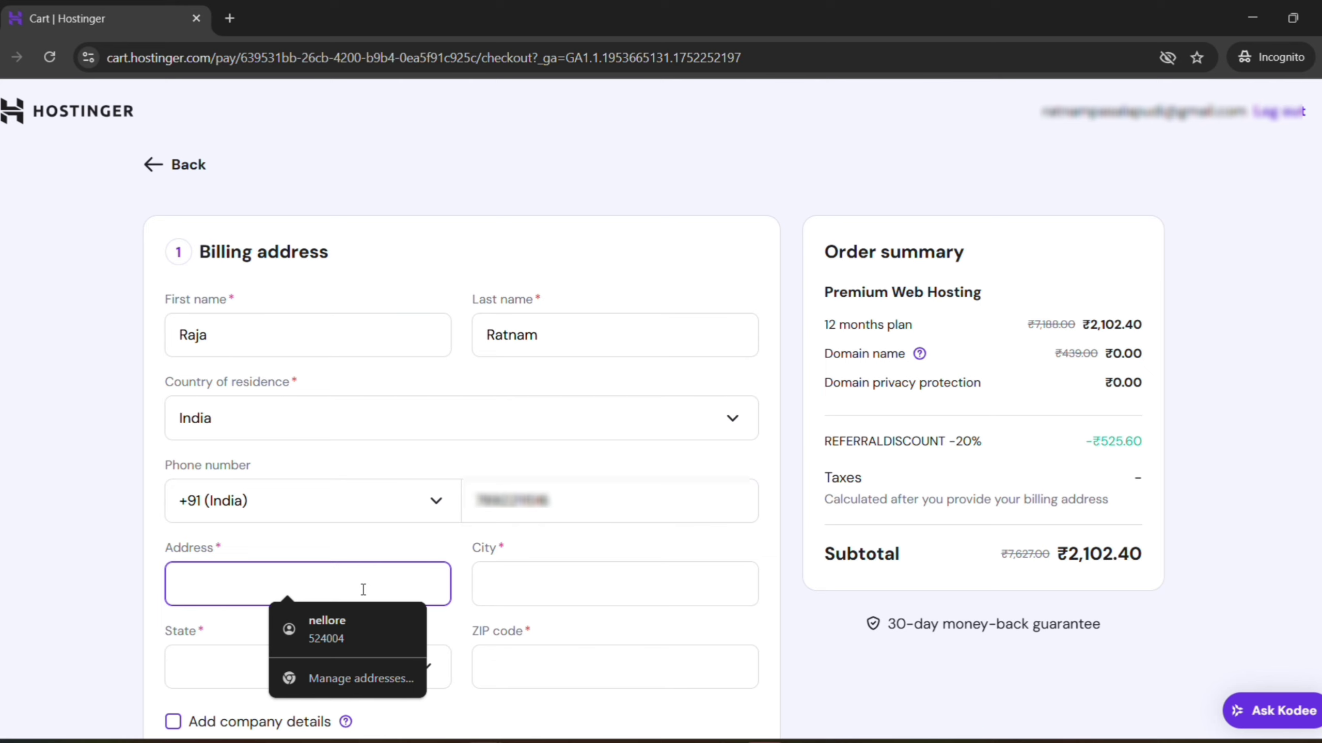
{"action": "type", "text": "Bangalore"}
{"action": "left_click", "coordinate": [508, 588]}
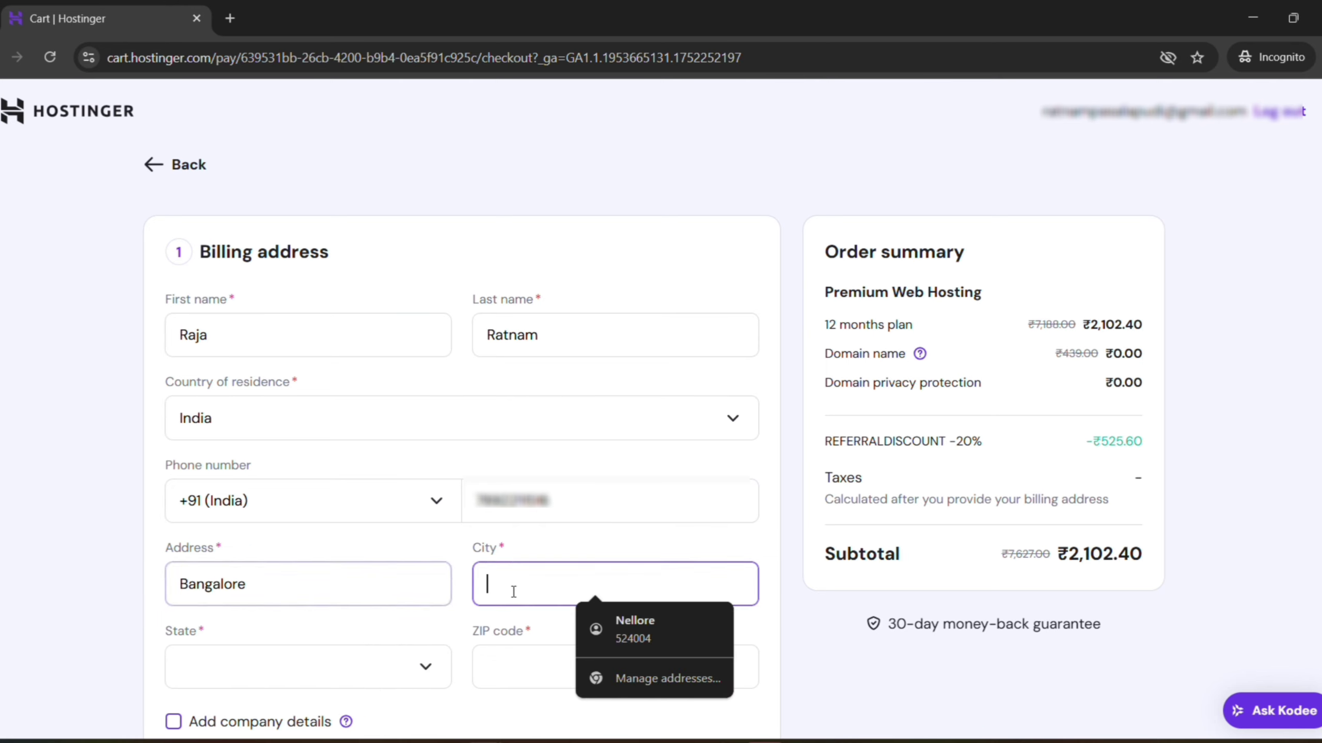
{"action": "left_click", "coordinate": [331, 580]}
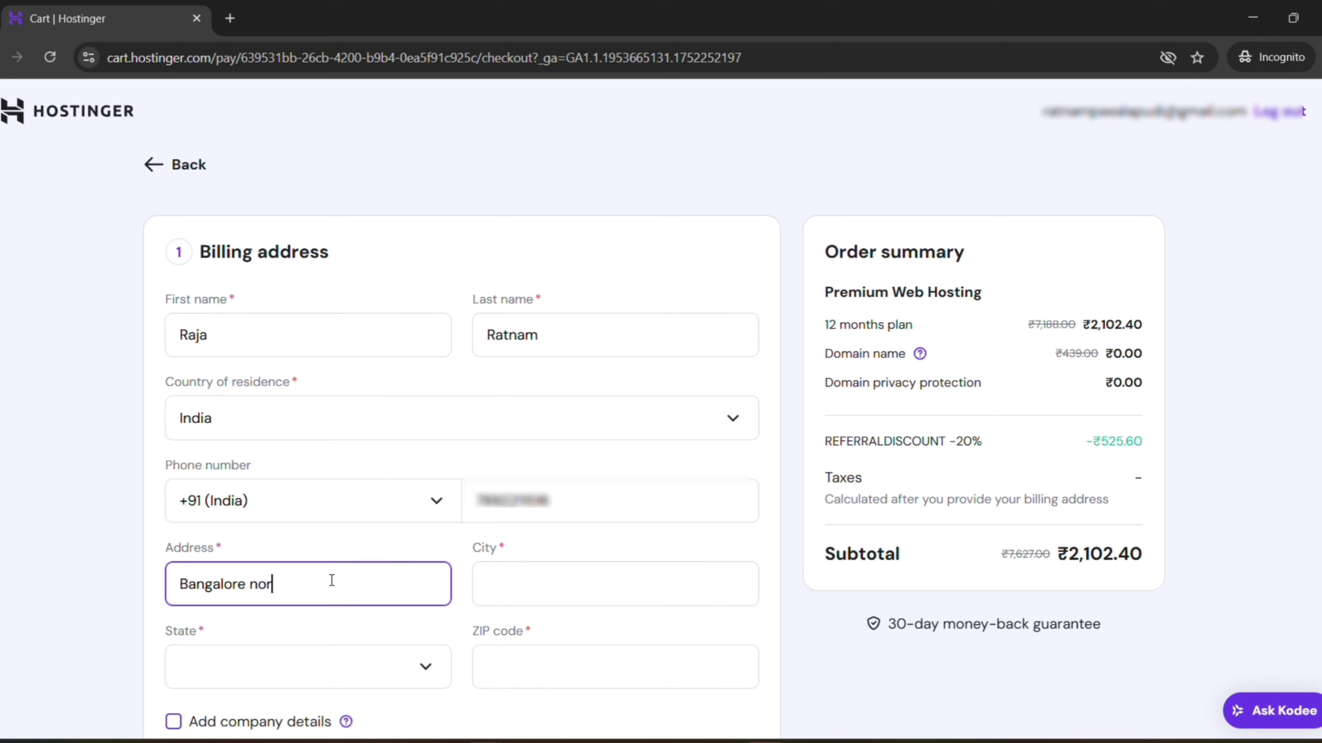
{"action": "left_click", "coordinate": [537, 604]}
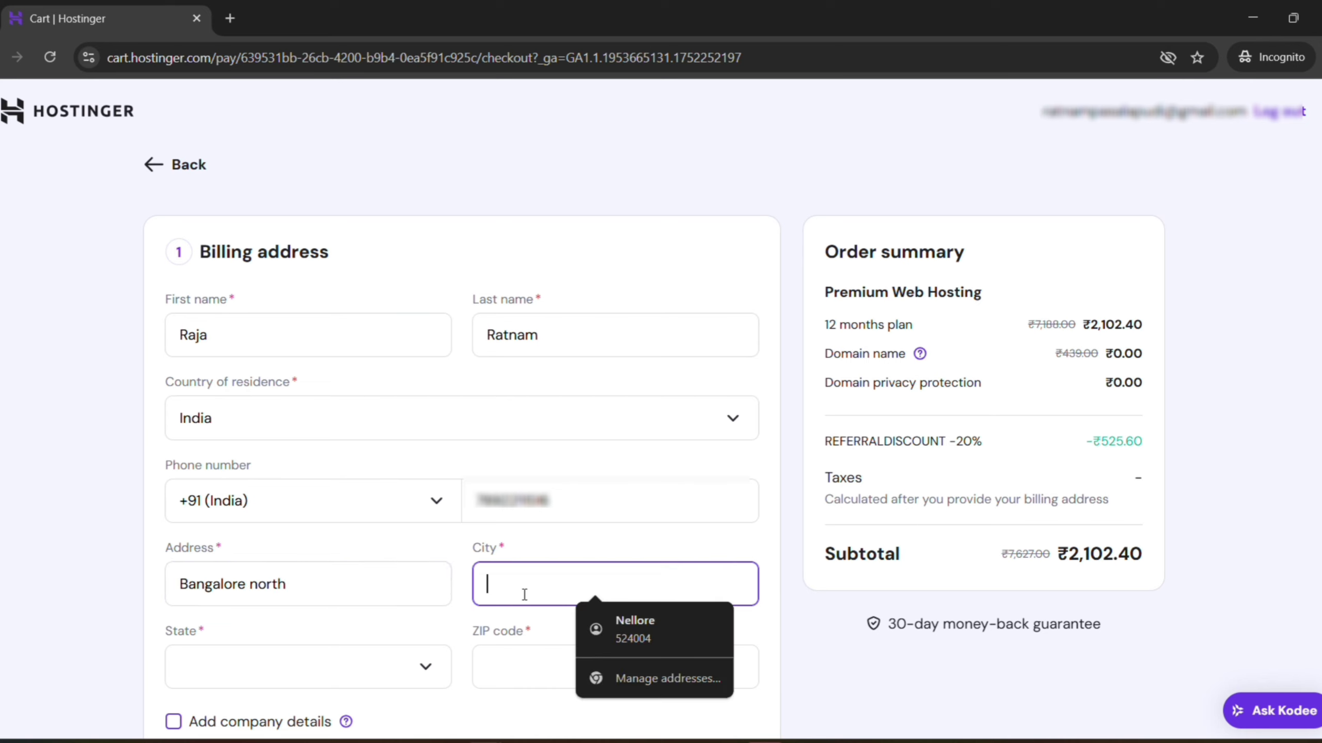
{"action": "type", "text": "Banga"}
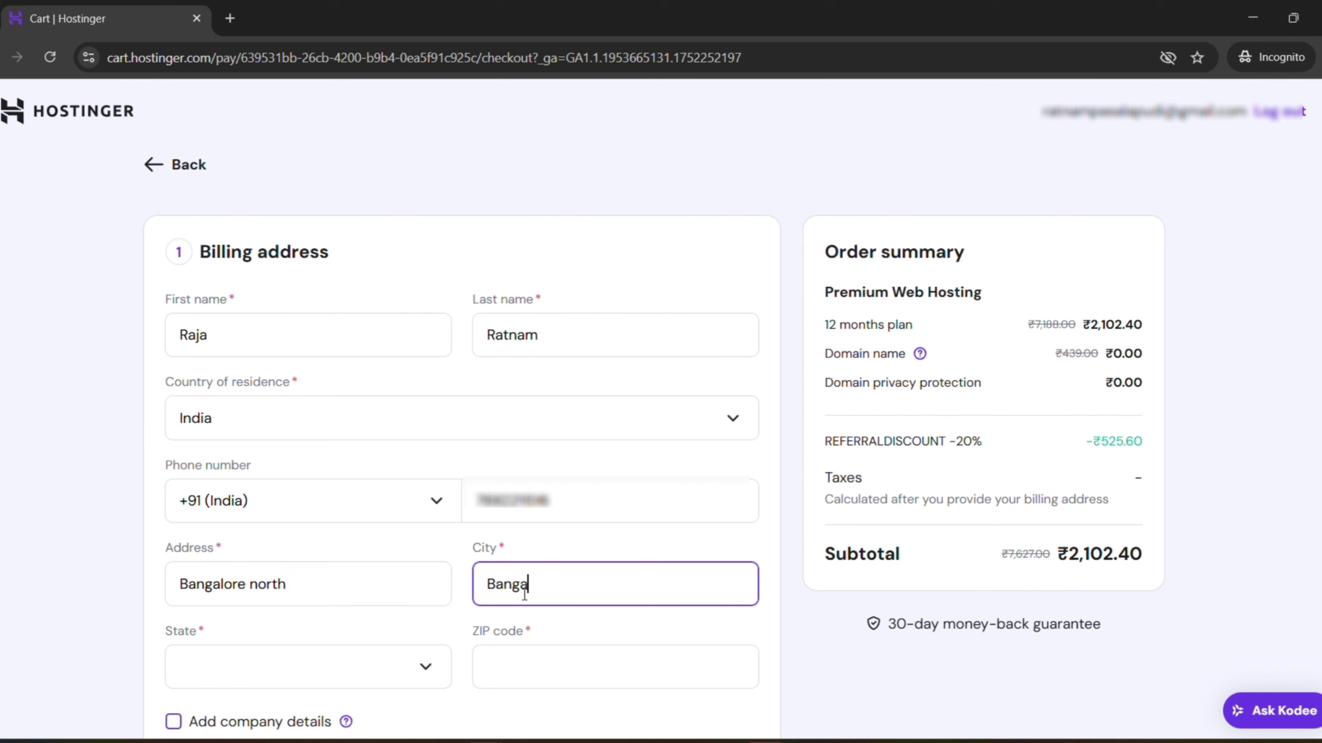
{"action": "type", "text": "lore"}
Select Karnātaka as the state, enter the ZIP code, and submit the billing address
{"action": "scroll", "coordinate": [523, 595], "scroll_direction": "down", "scroll_amount": 3}
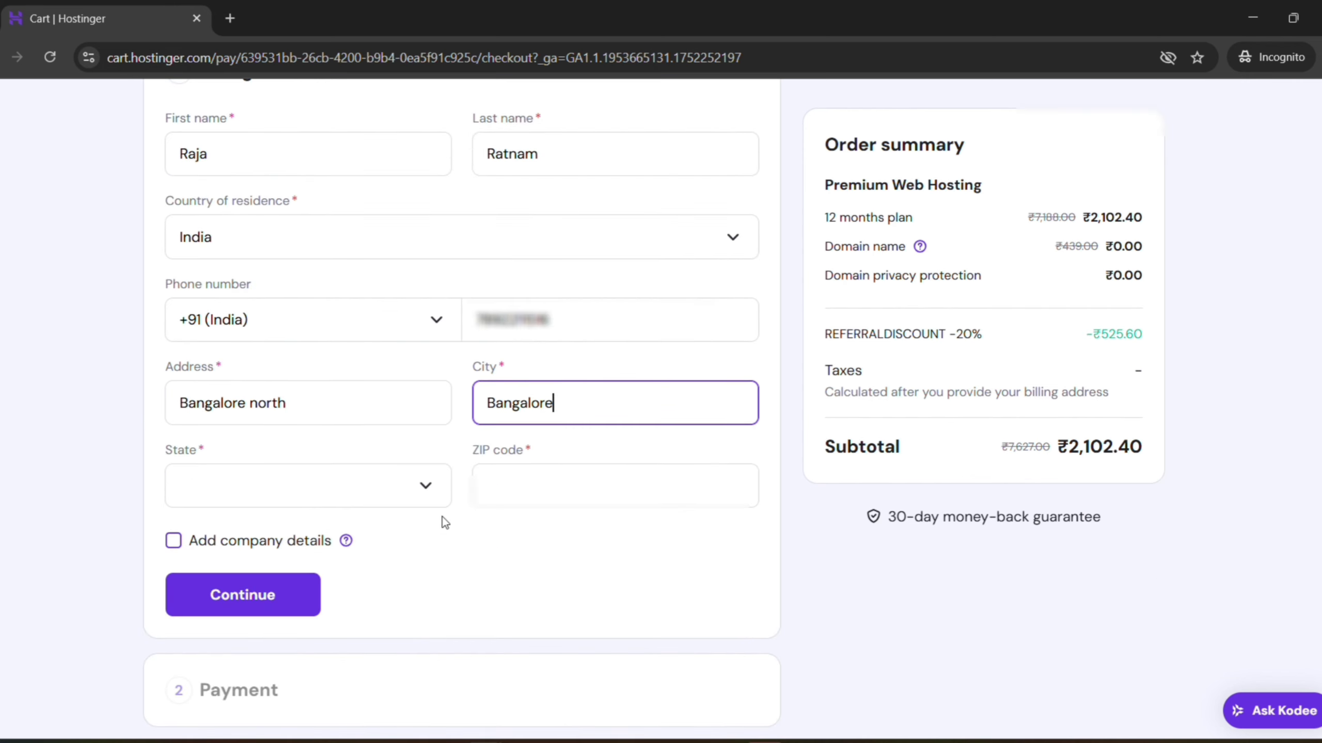
{"action": "left_click", "coordinate": [422, 487]}
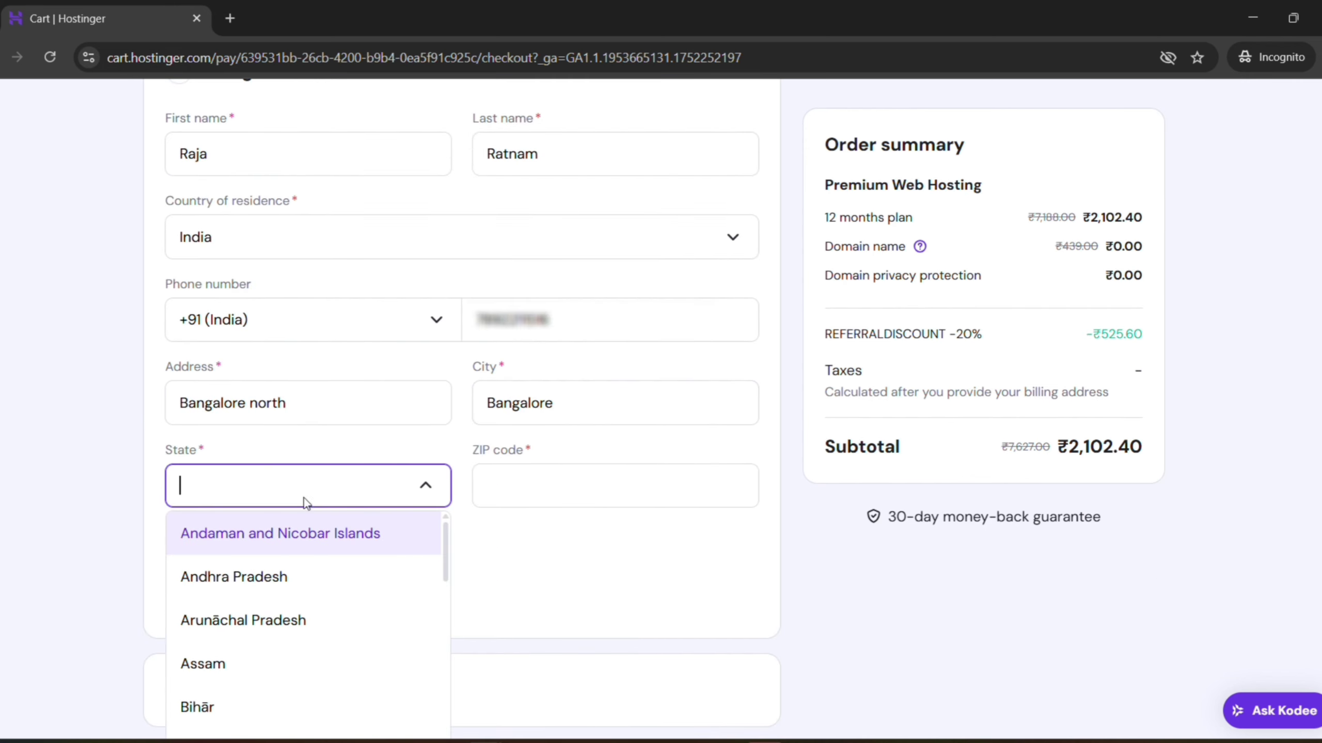
{"action": "type", "text": "karna"}
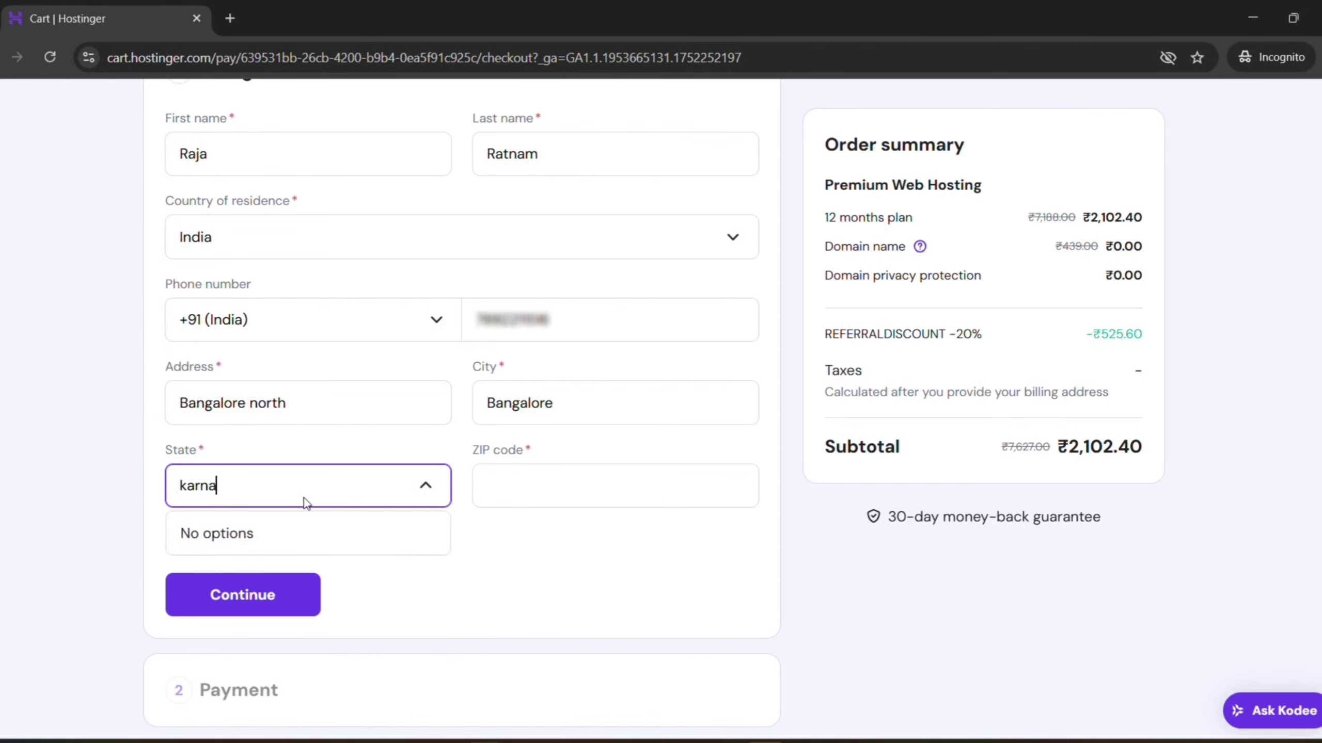
{"action": "key", "text": "BackSpace"}
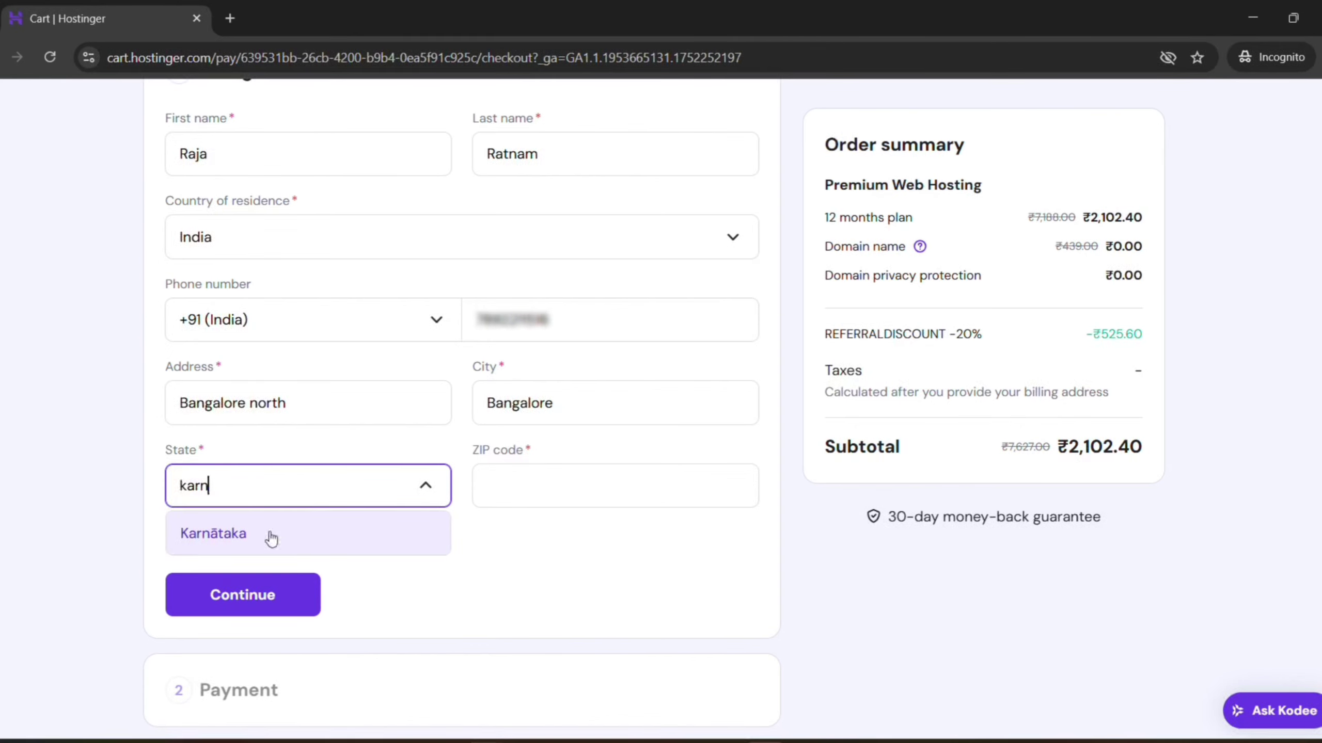
{"action": "left_click", "coordinate": [270, 540]}
{"action": "left_click", "coordinate": [523, 486]}
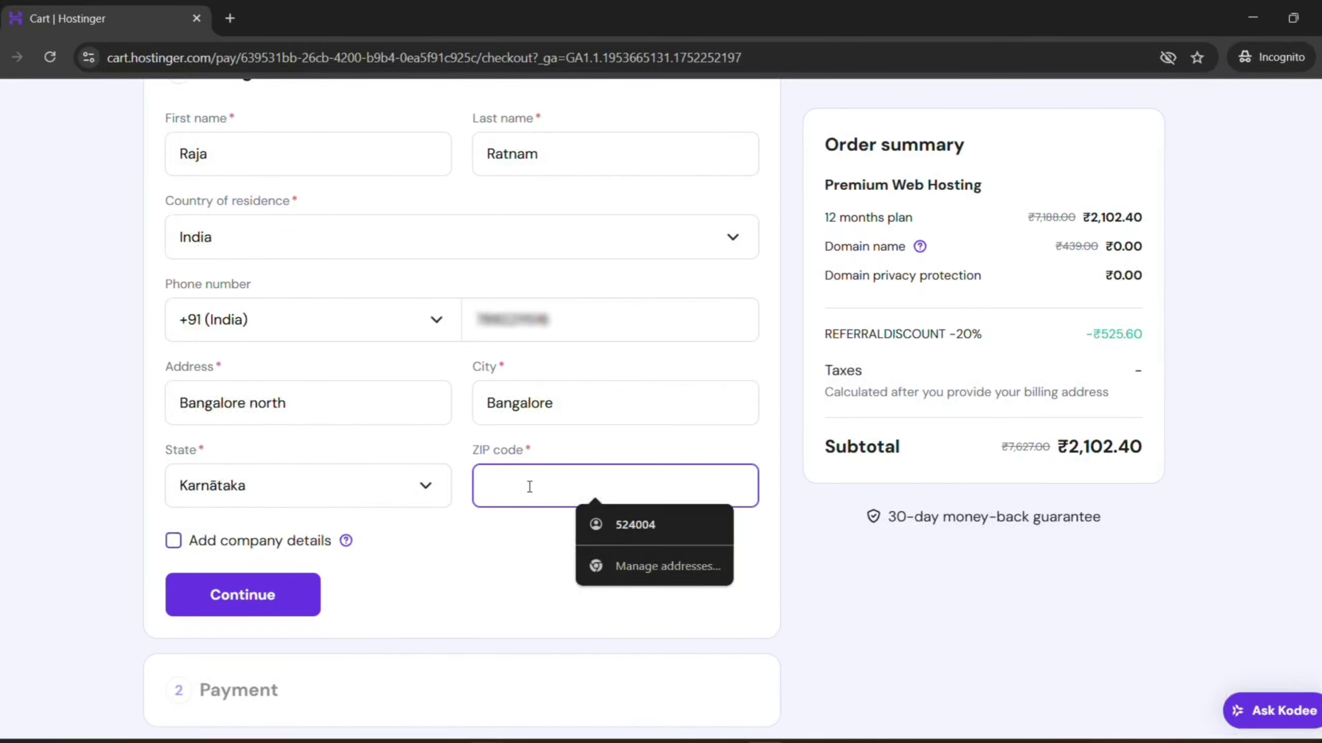
{"action": "type", "text": "56006"}
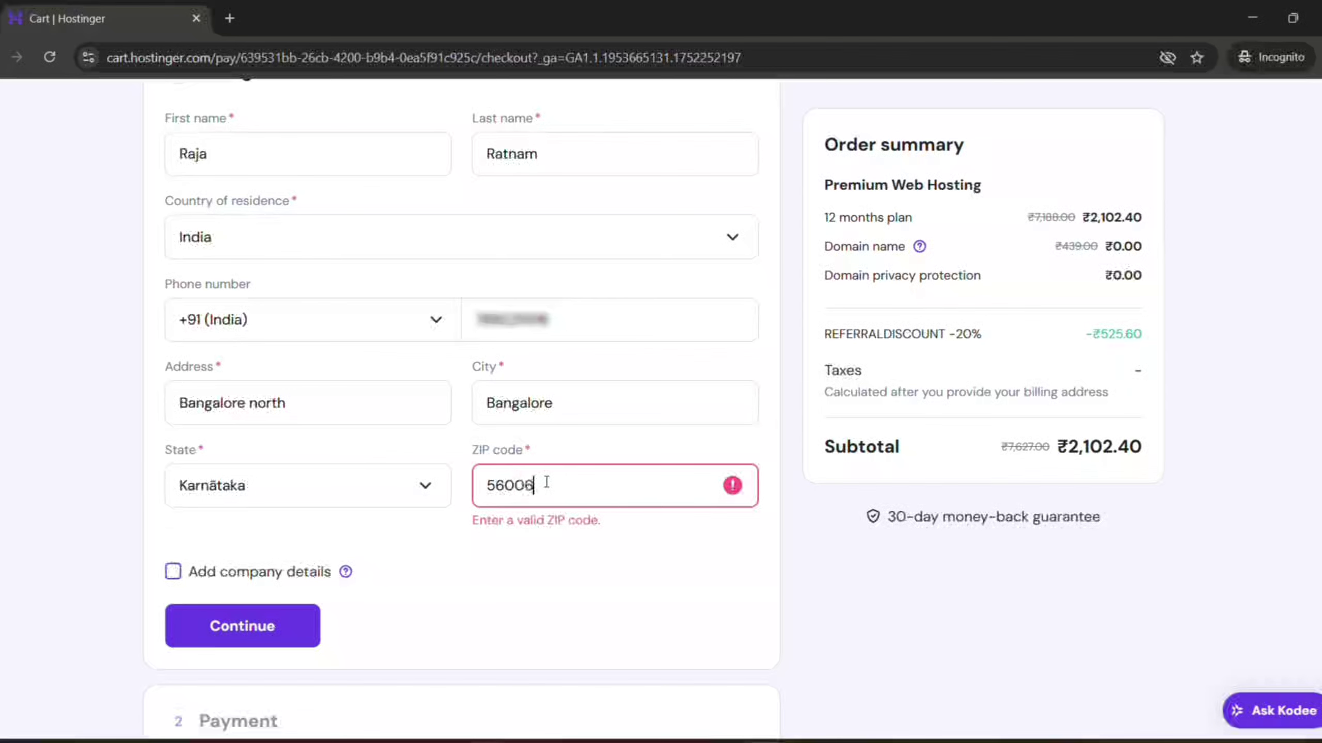
{"action": "type", "text": "6"}
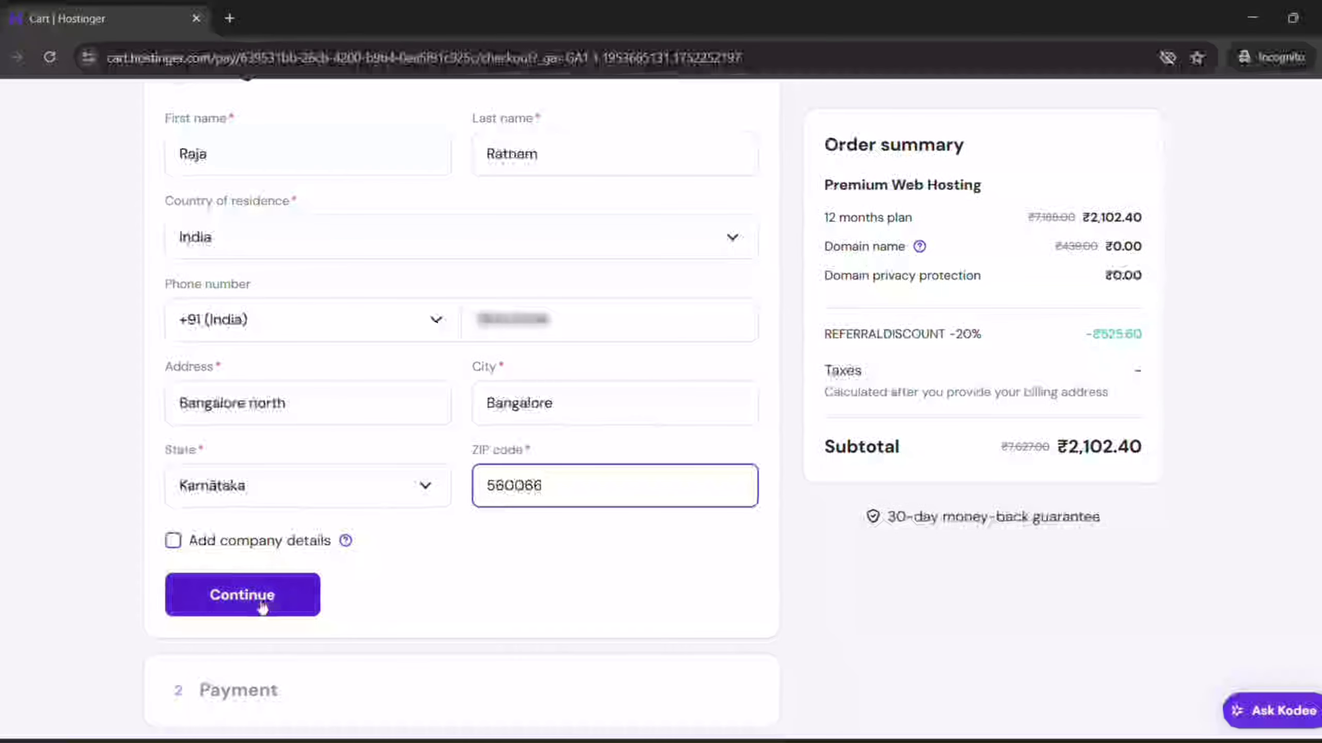
{"action": "left_click", "coordinate": [260, 597]}
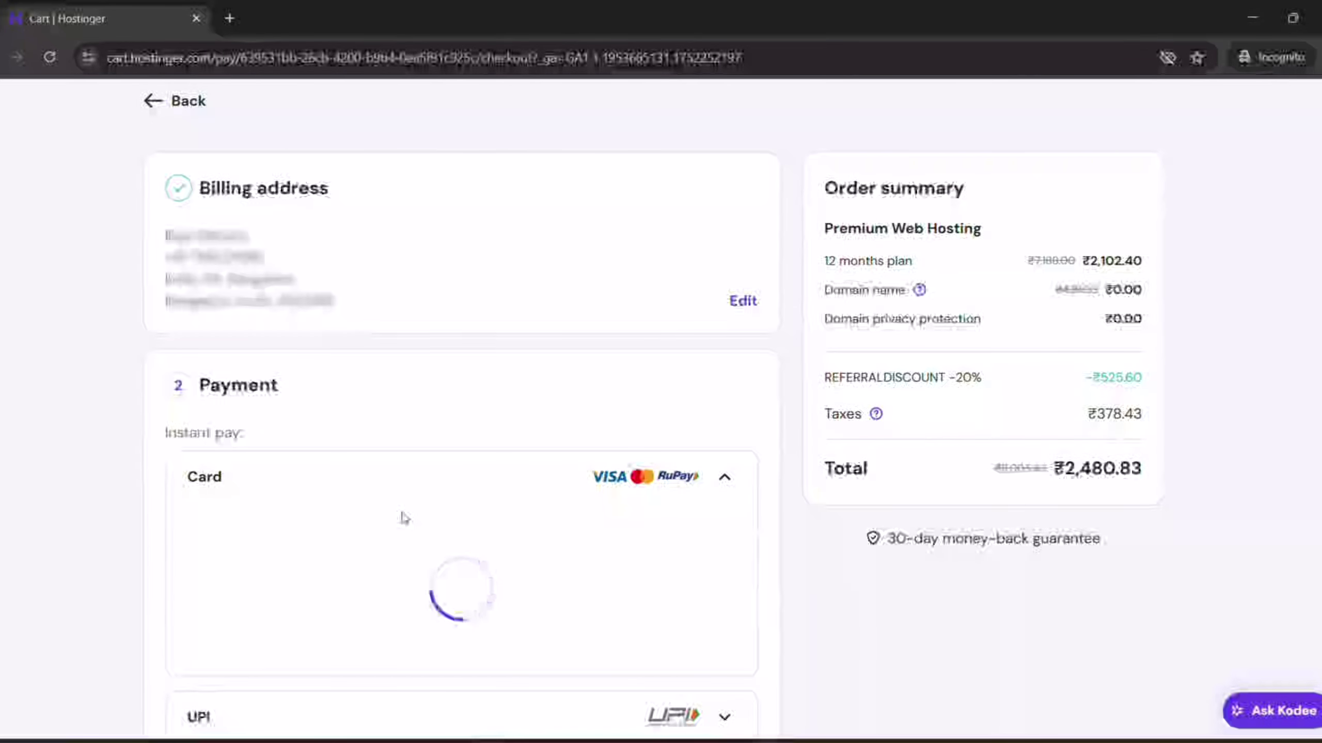
Select UPI as the payment method and submit the payment
{"action": "scroll", "coordinate": [403, 515], "scroll_direction": "down", "scroll_amount": 5}
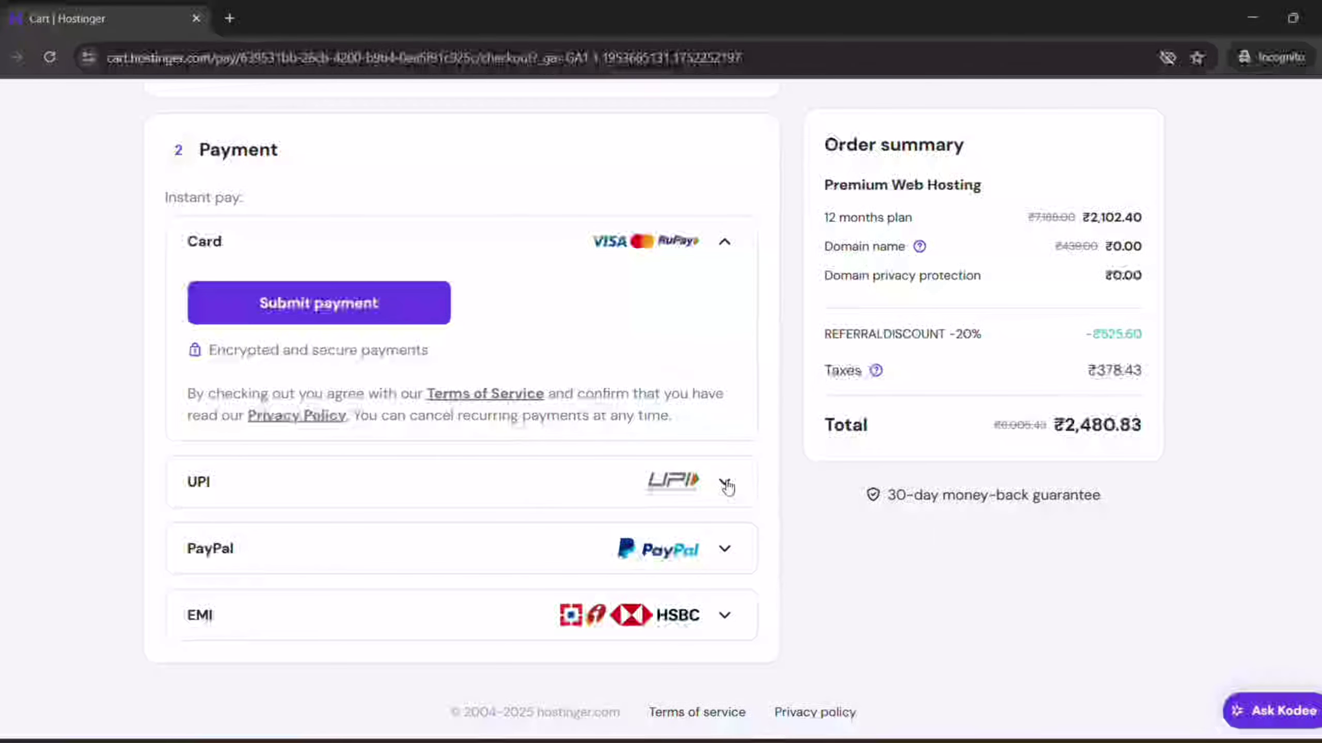
{"action": "left_click", "coordinate": [724, 483]}
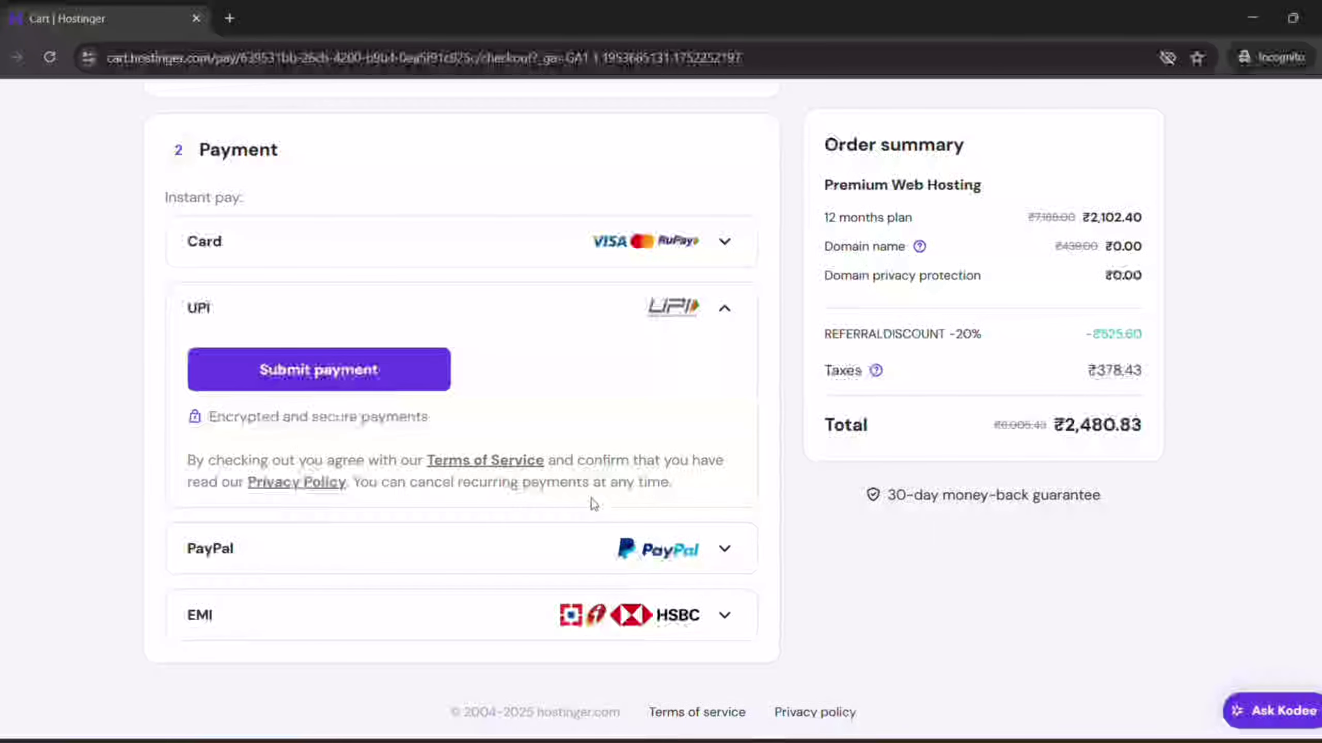
{"action": "left_click", "coordinate": [277, 371]}
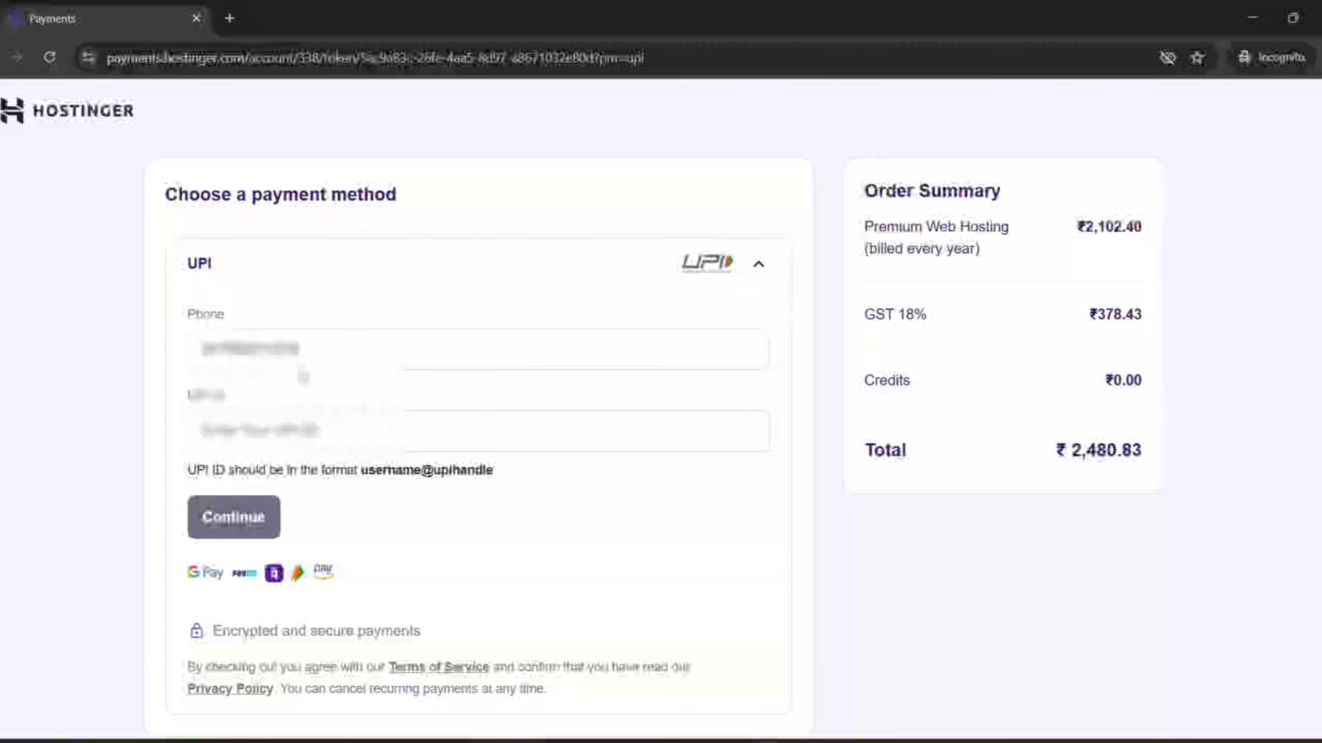
Type the UPI ID into the UPI ID field
{"action": "left_click", "coordinate": [276, 437]}
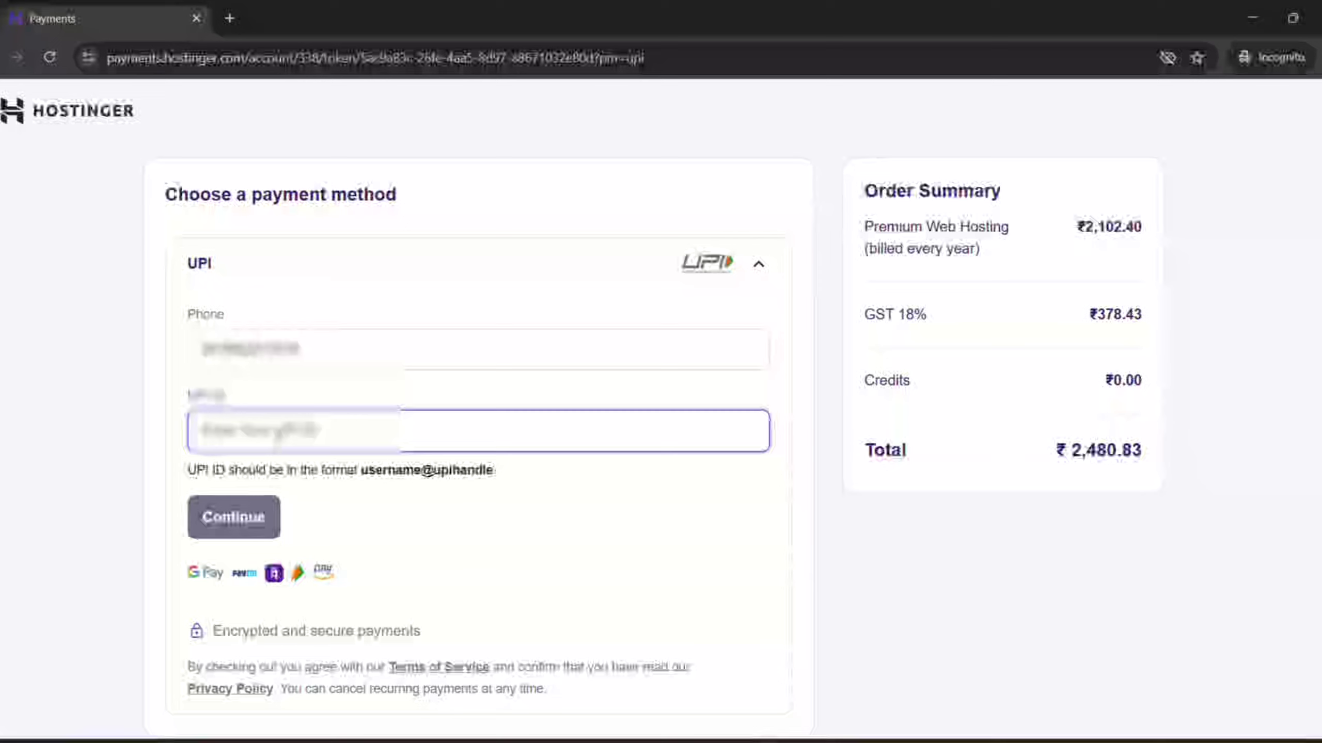
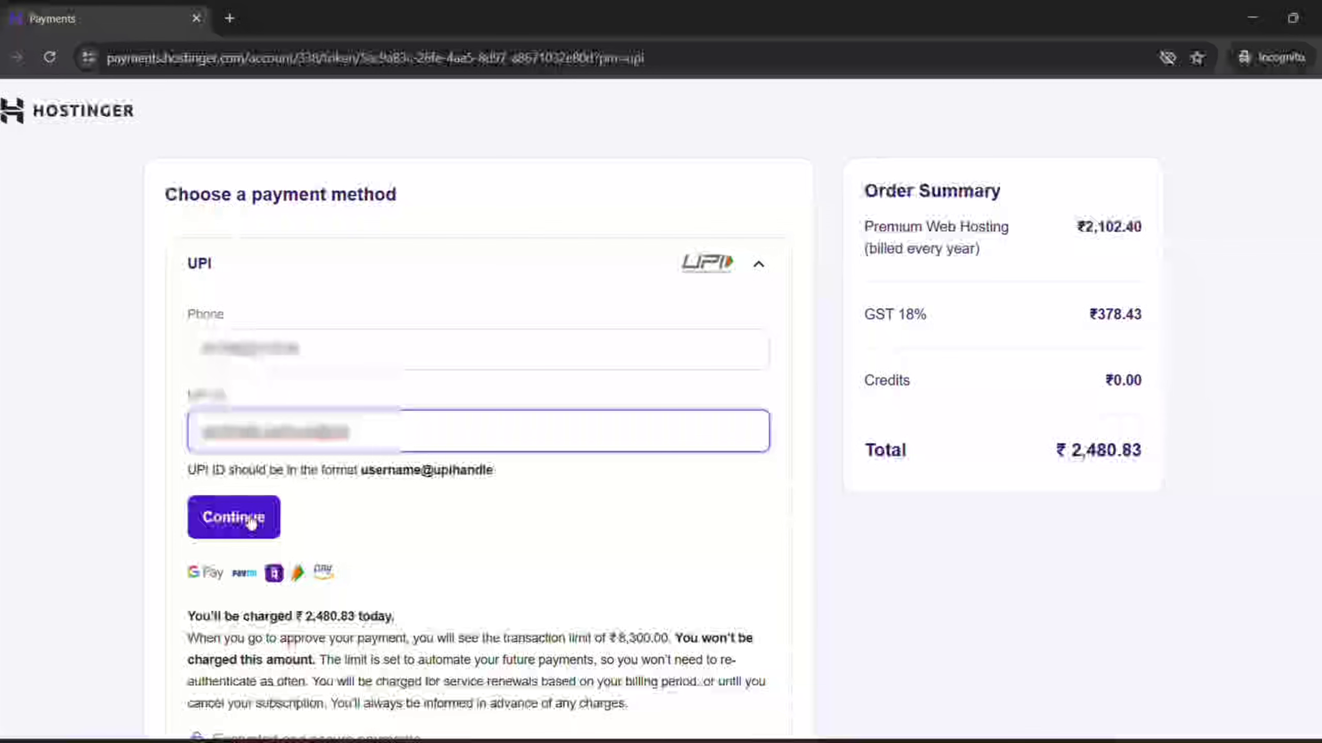
Submit the UPI details and accept the ₹2,480.83 AutoPay notice to open Razorpay
{"action": "left_click", "coordinate": [252, 521]}
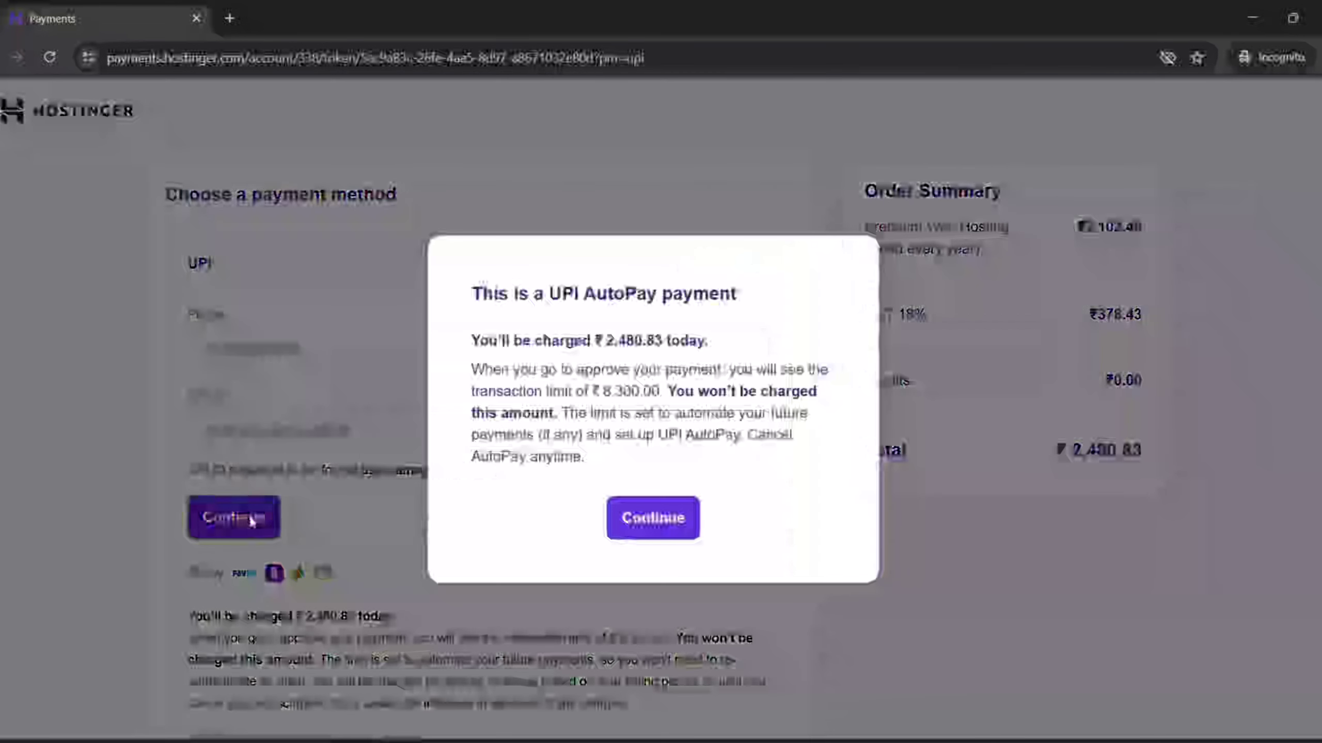
{"action": "left_click", "coordinate": [640, 527]}
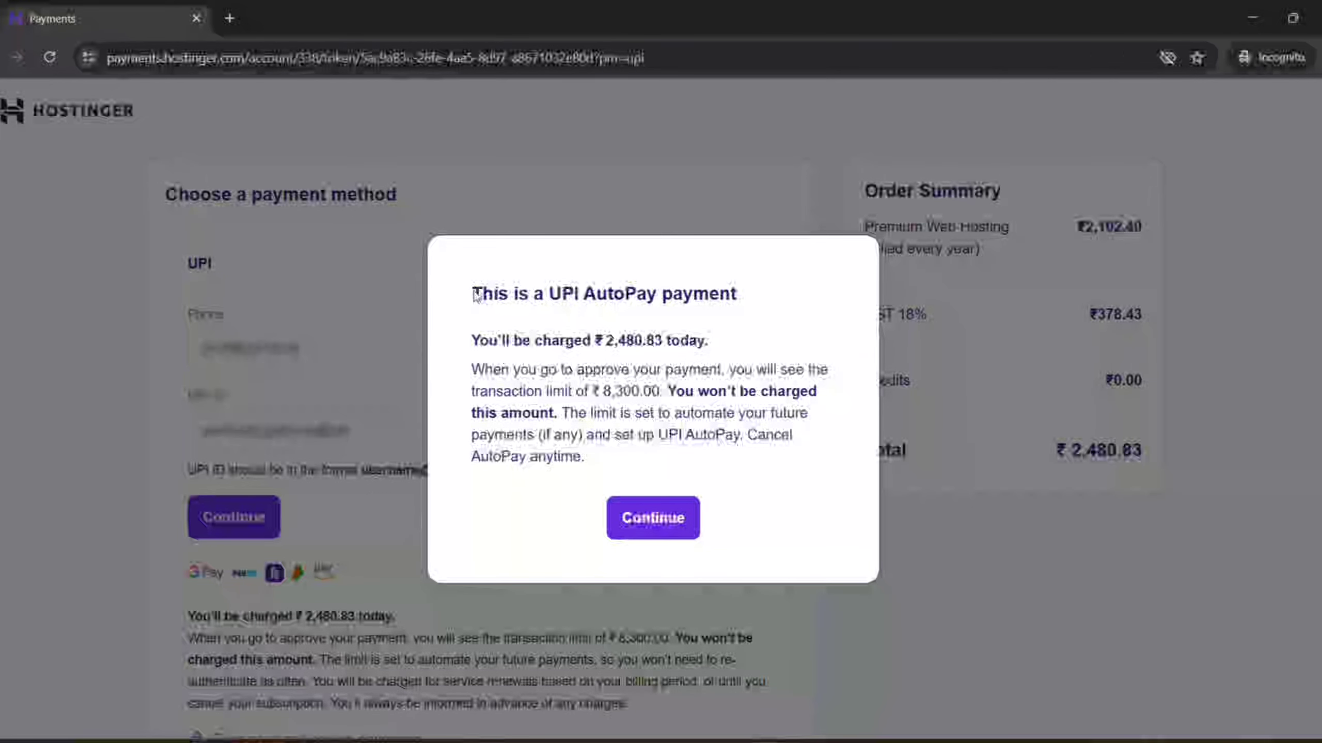
{"action": "left_click_drag", "start_coordinate": [475, 295], "coordinate": [754, 303]}
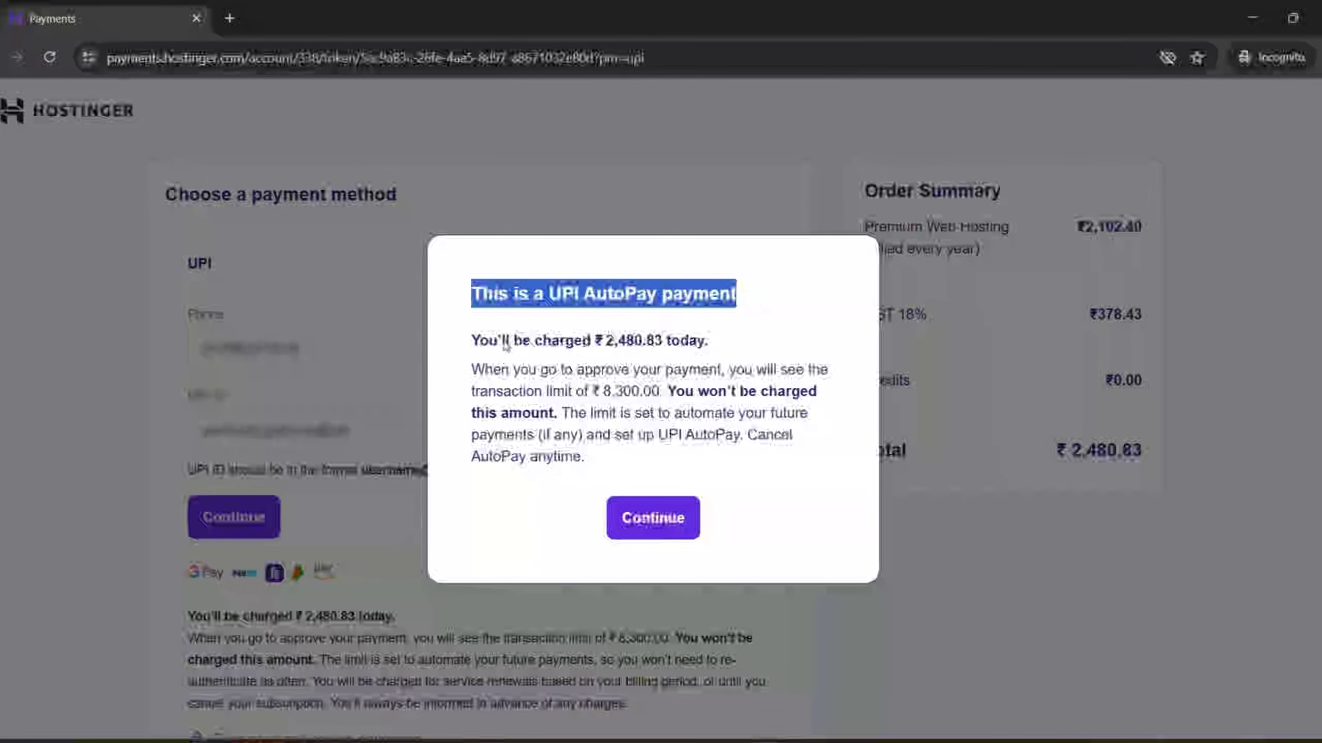
{"action": "left_click_drag", "start_coordinate": [472, 341], "coordinate": [722, 342]}
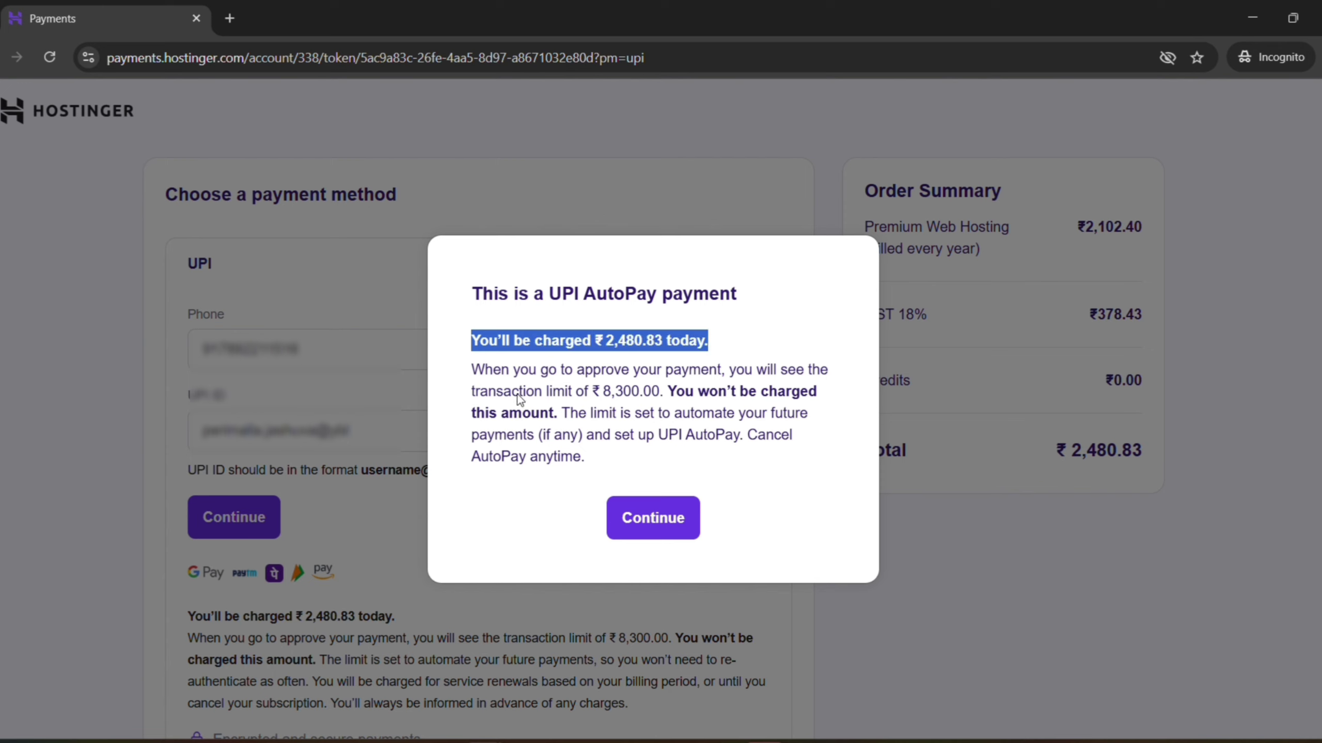
{"action": "left_click_drag", "start_coordinate": [478, 375], "coordinate": [795, 477]}
{"action": "left_click", "coordinate": [768, 488]}
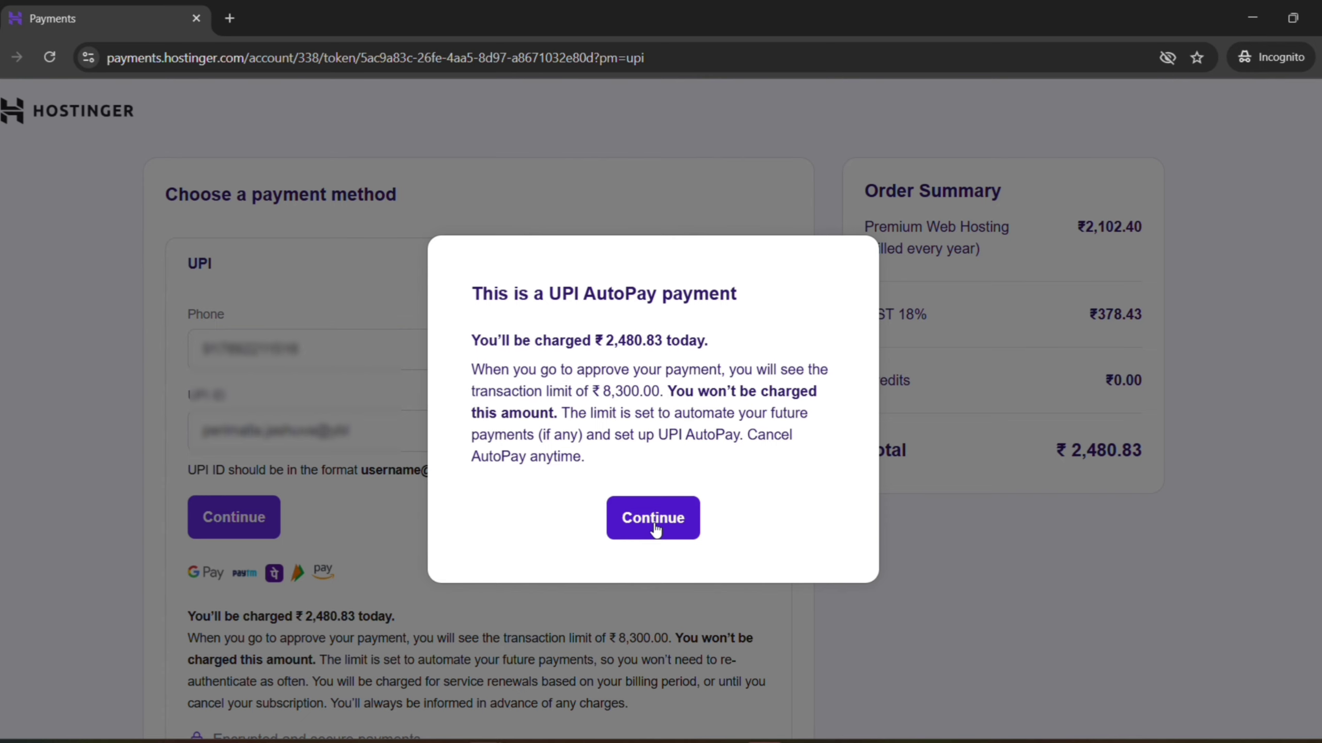
{"action": "left_click", "coordinate": [656, 530]}
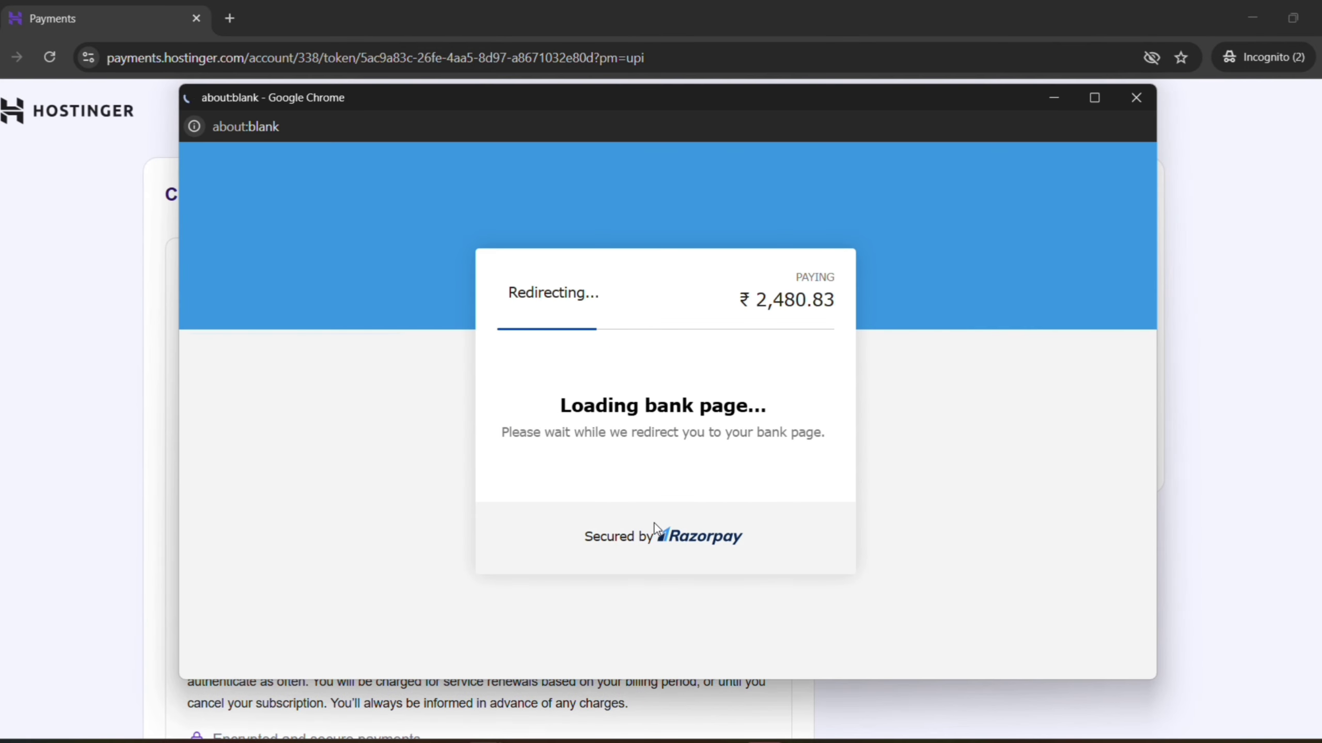
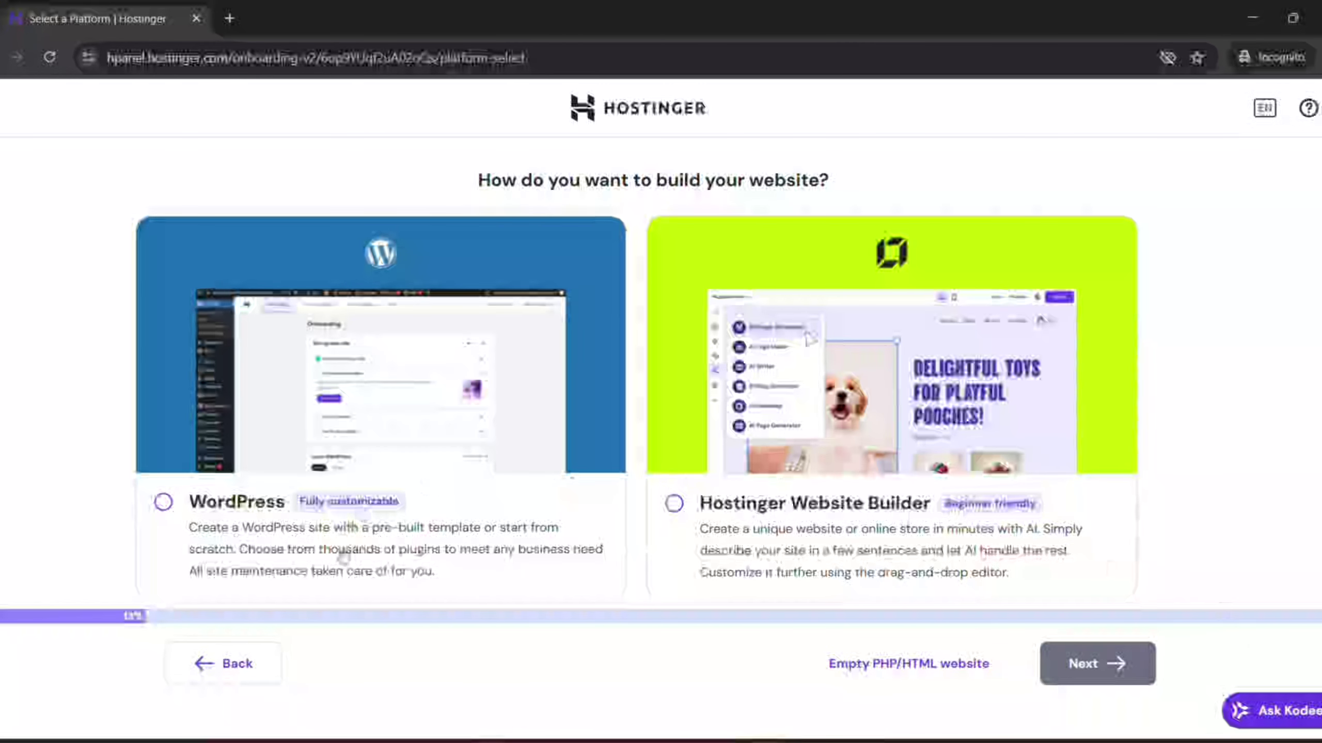
Pick WordPress as the site platform and advance to the login details step
{"action": "scroll", "coordinate": [339, 542], "scroll_direction": "down", "scroll_amount": 1}
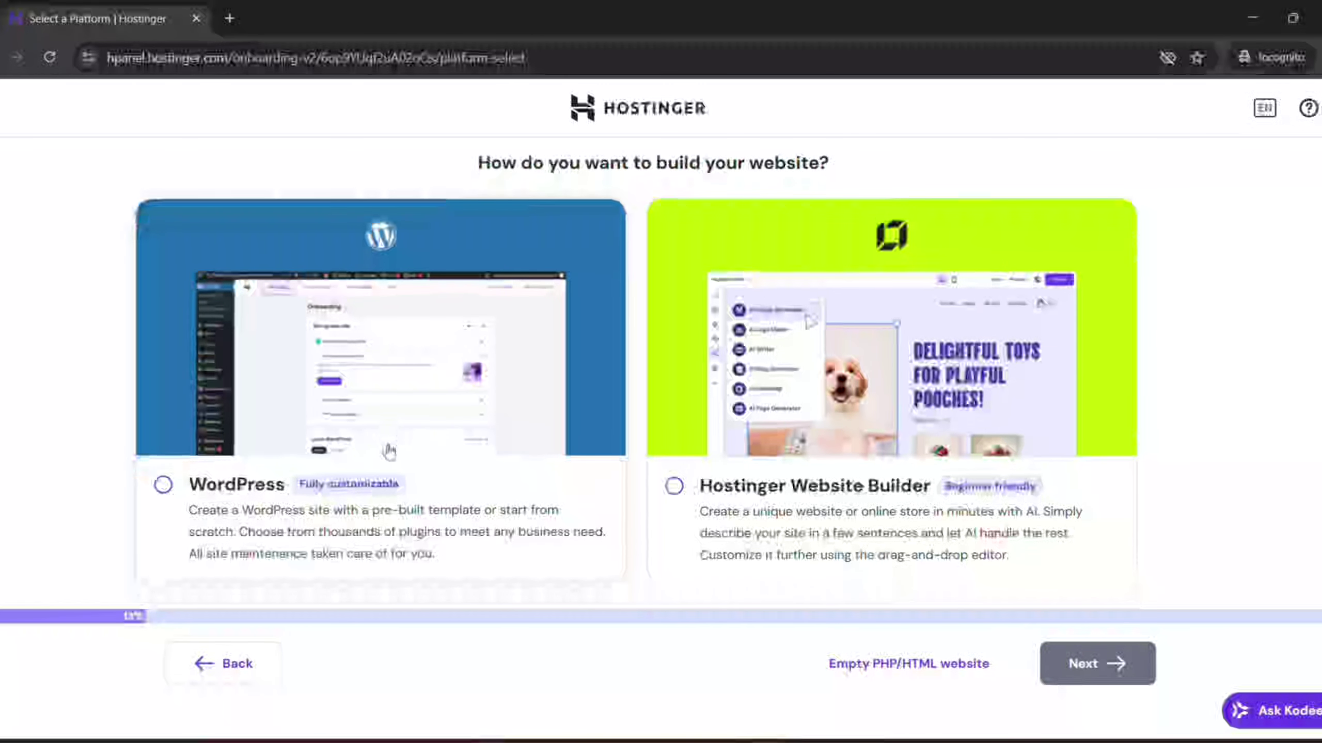
{"action": "left_click", "coordinate": [162, 487]}
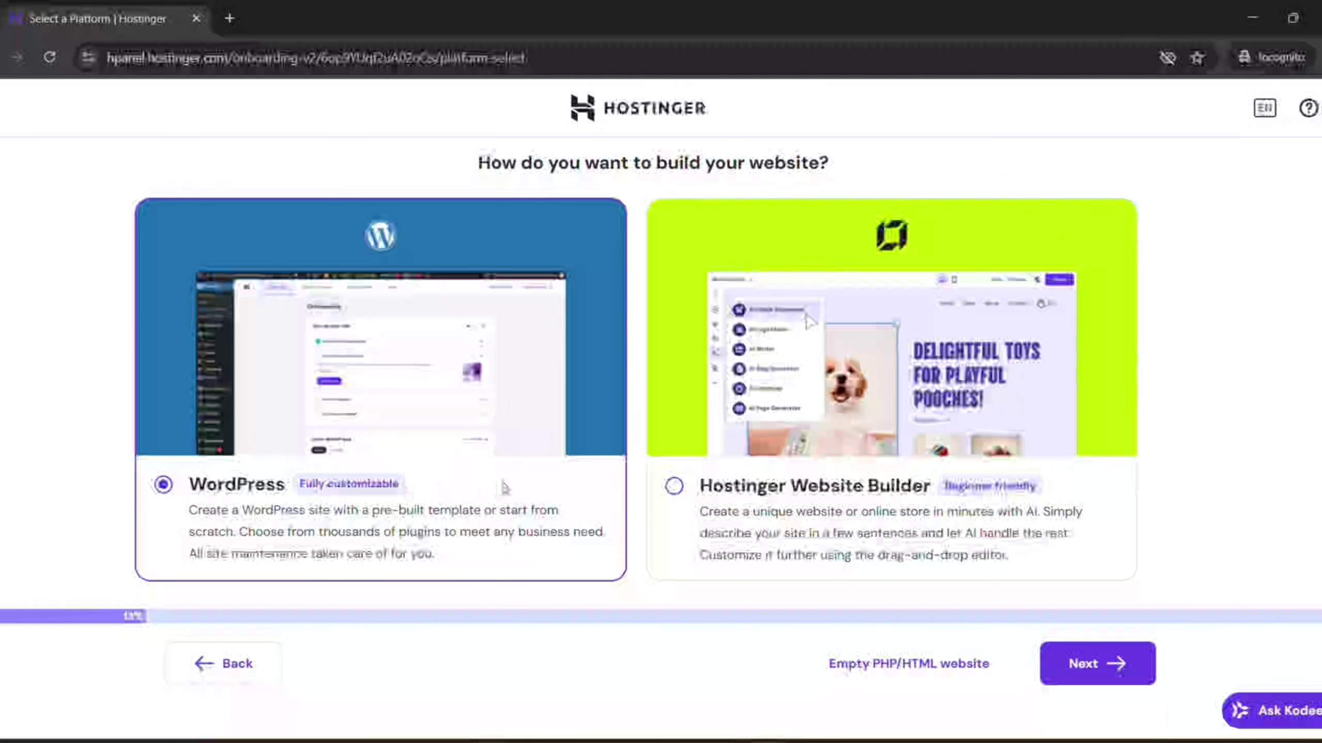
{"action": "left_click", "coordinate": [1079, 672]}
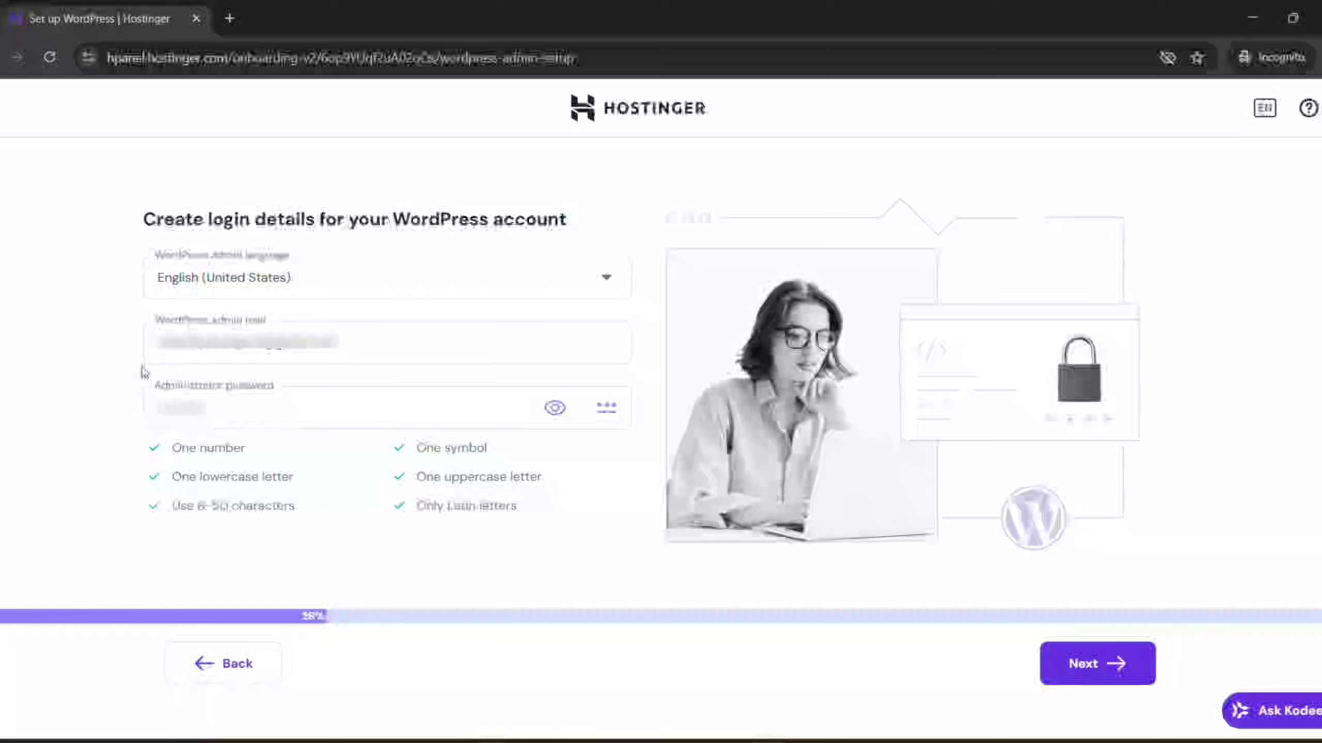
Replace the old WordPress administrator password with a new one
{"action": "double_click", "coordinate": [202, 408]}
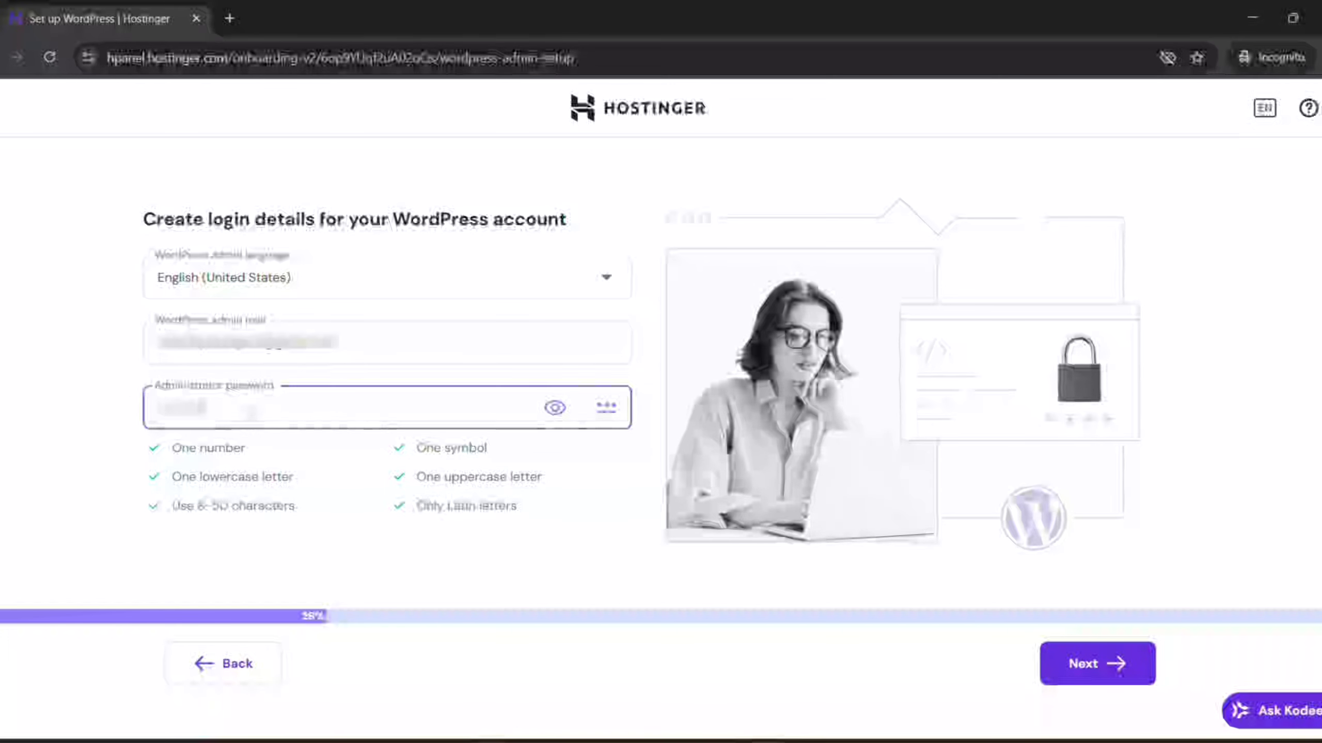
{"action": "key", "text": "BackSpace"}
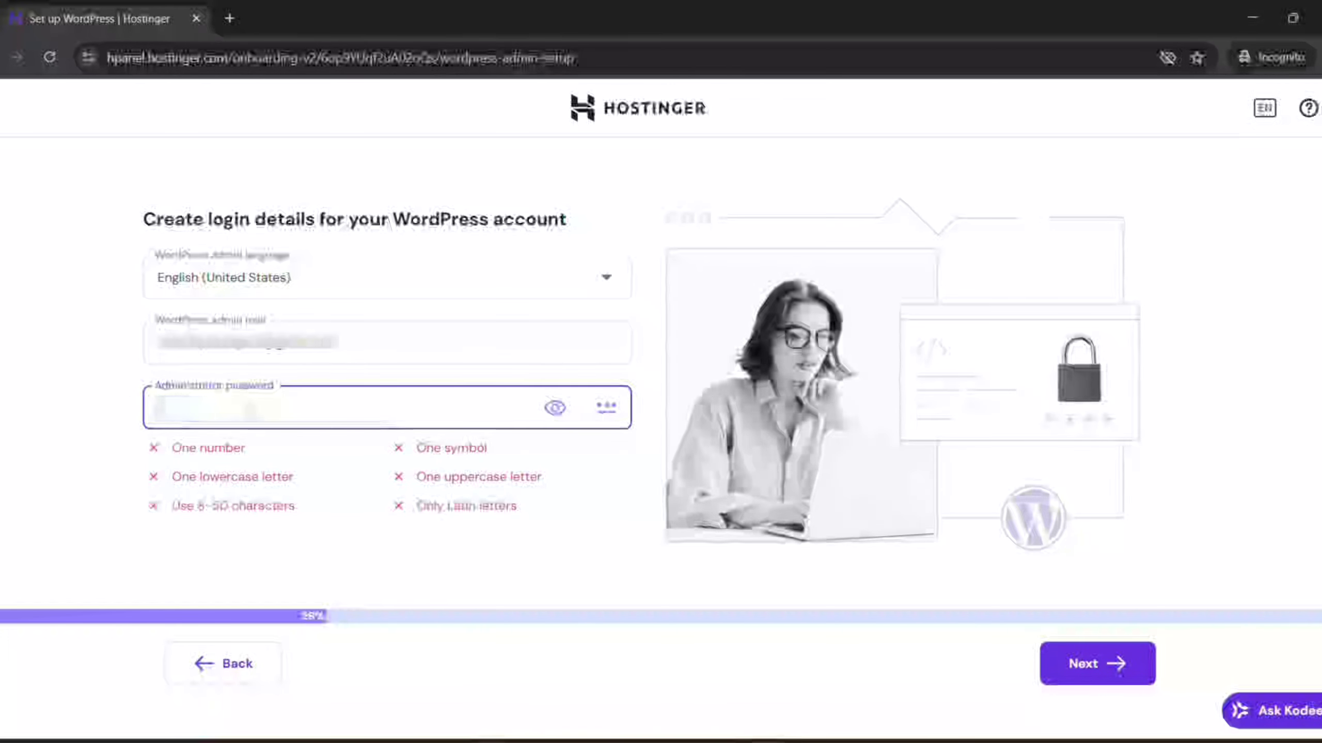
{"action": "type", "text": "••"}
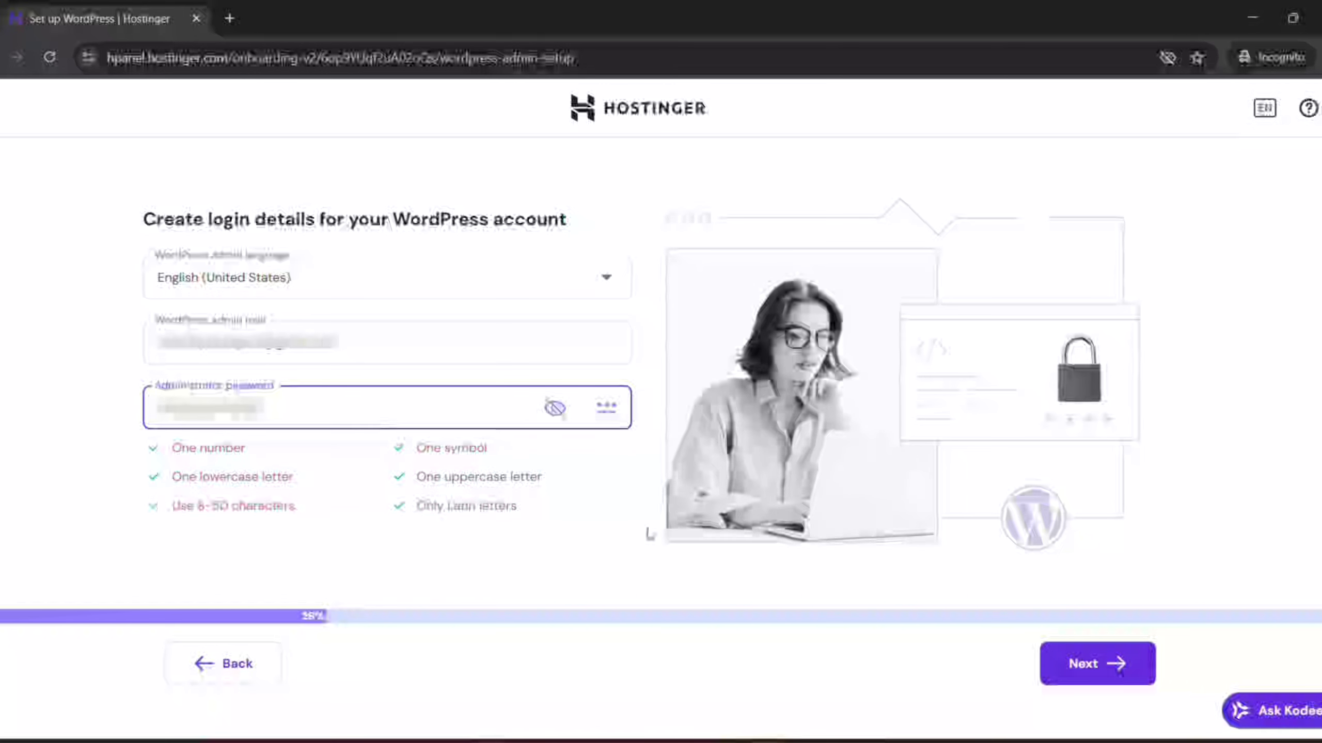
{"action": "left_click_drag", "start_coordinate": [341, 344], "coordinate": [109, 344]}
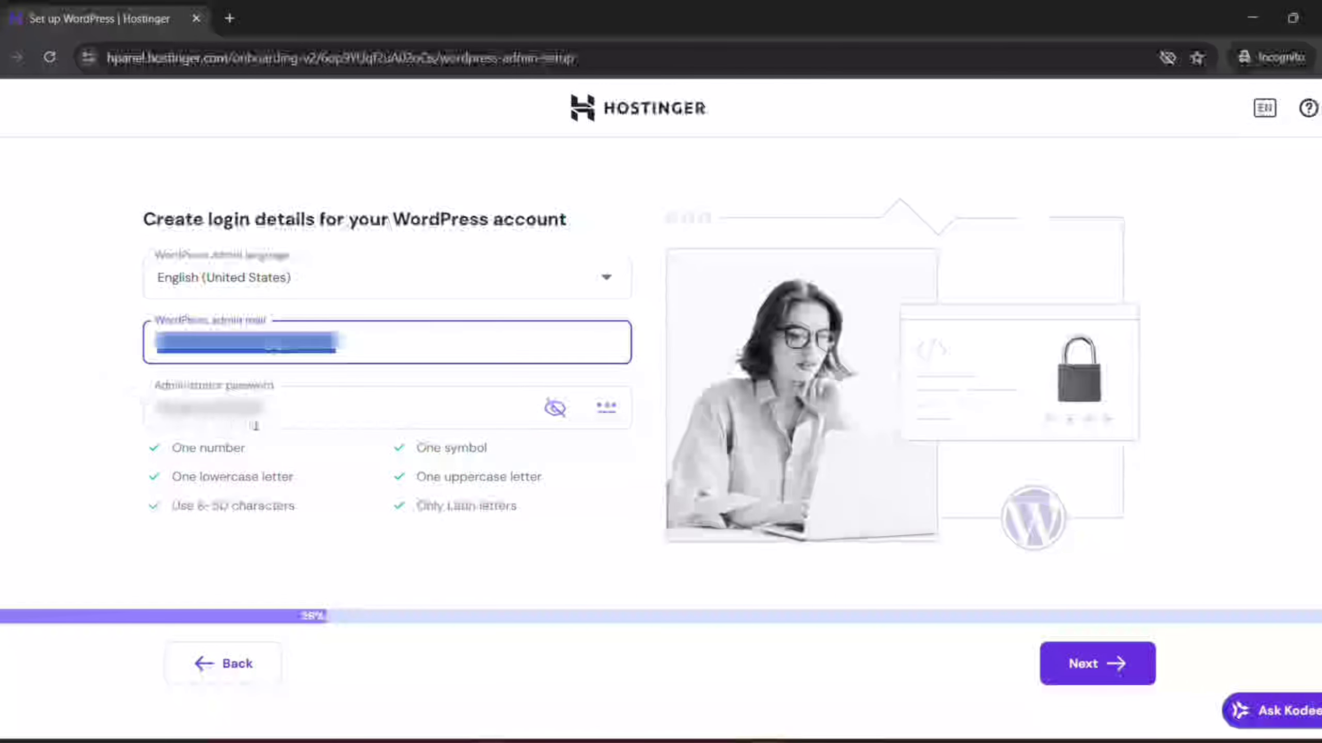
{"action": "left_click_drag", "start_coordinate": [264, 409], "coordinate": [156, 409]}
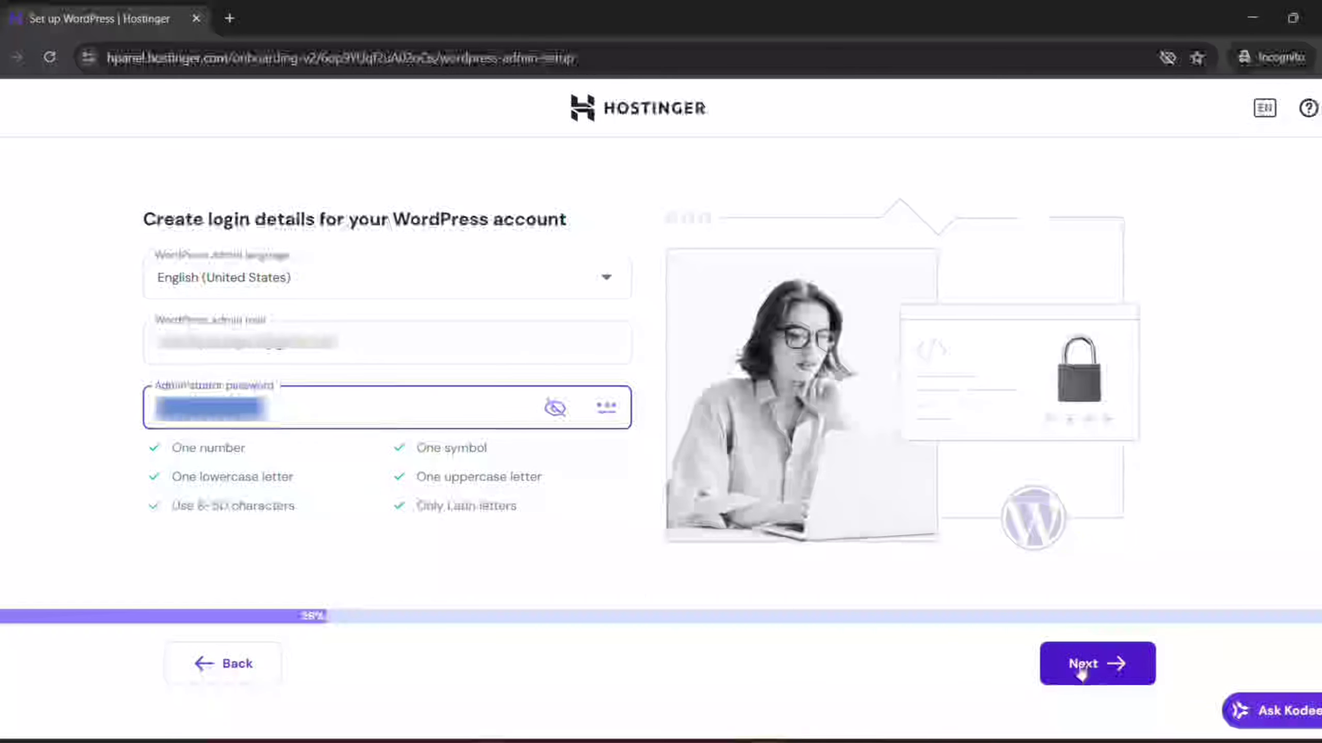
Verify the new password with the show/hide toggle, then continue to pre-built websites
{"action": "left_click", "coordinate": [555, 408]}
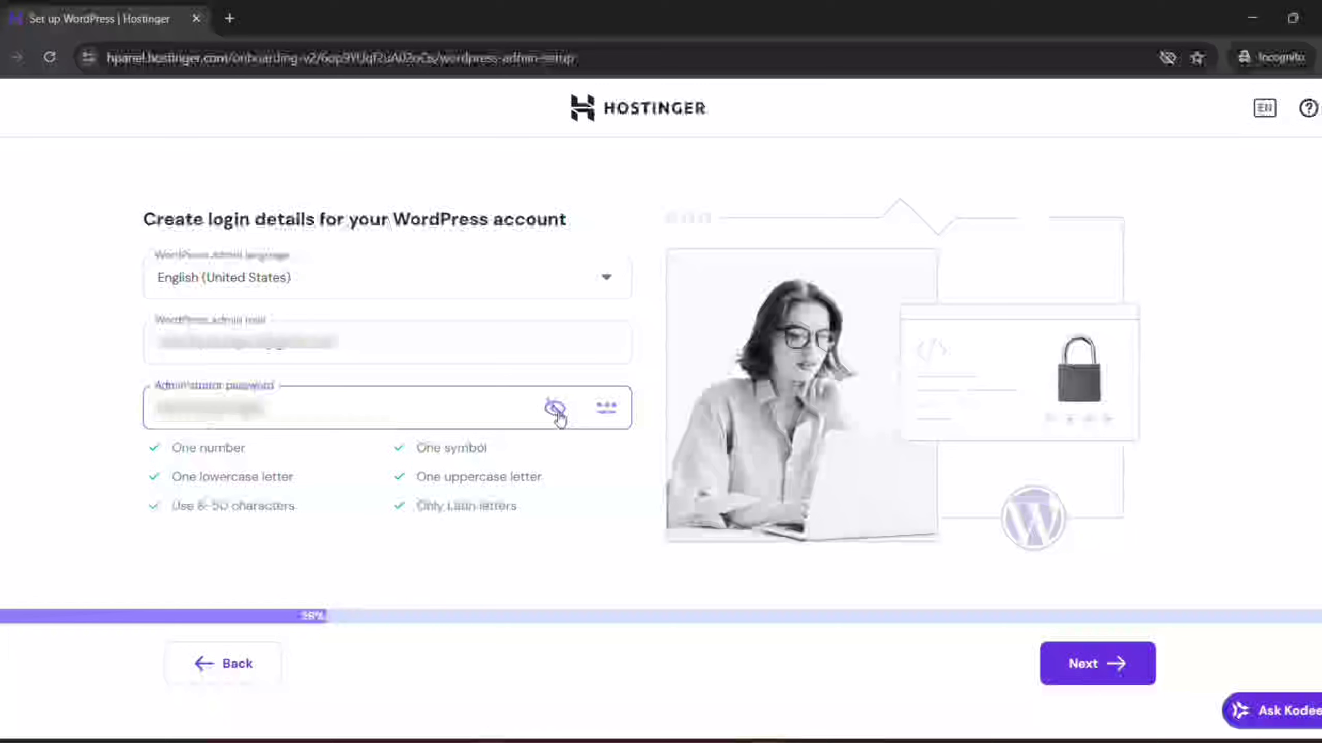
{"action": "left_click", "coordinate": [390, 415]}
{"action": "left_click_drag", "start_coordinate": [390, 415], "coordinate": [124, 411]}
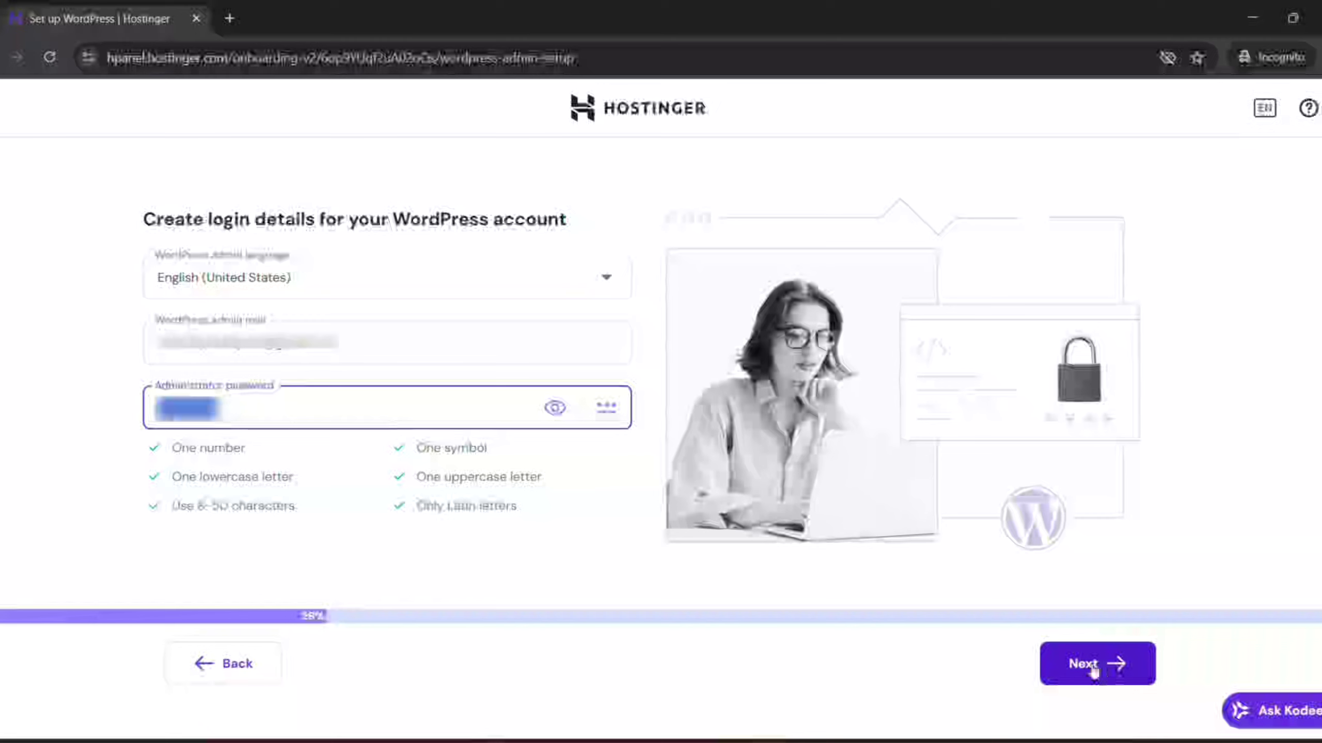
{"action": "left_click", "coordinate": [555, 409]}
{"action": "left_click", "coordinate": [555, 409]}
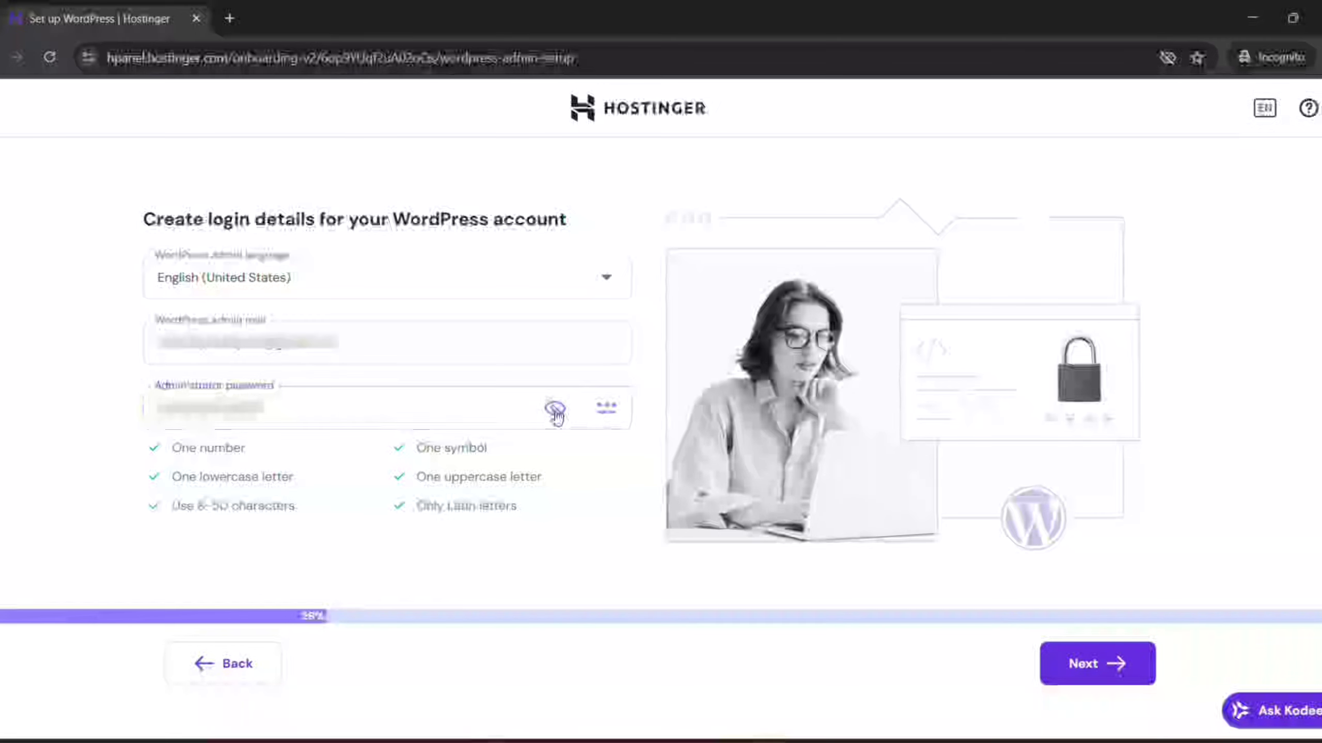
{"action": "left_click", "coordinate": [555, 409]}
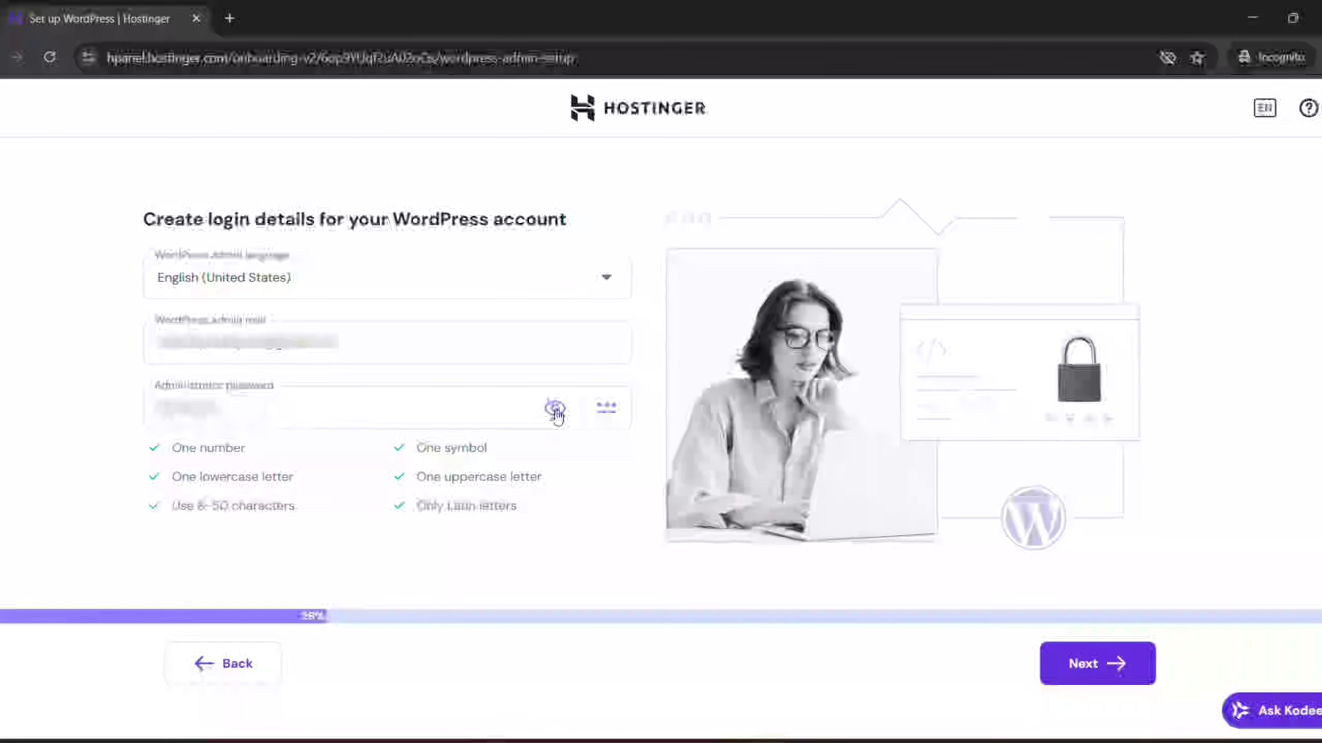
{"action": "left_click", "coordinate": [1080, 665]}
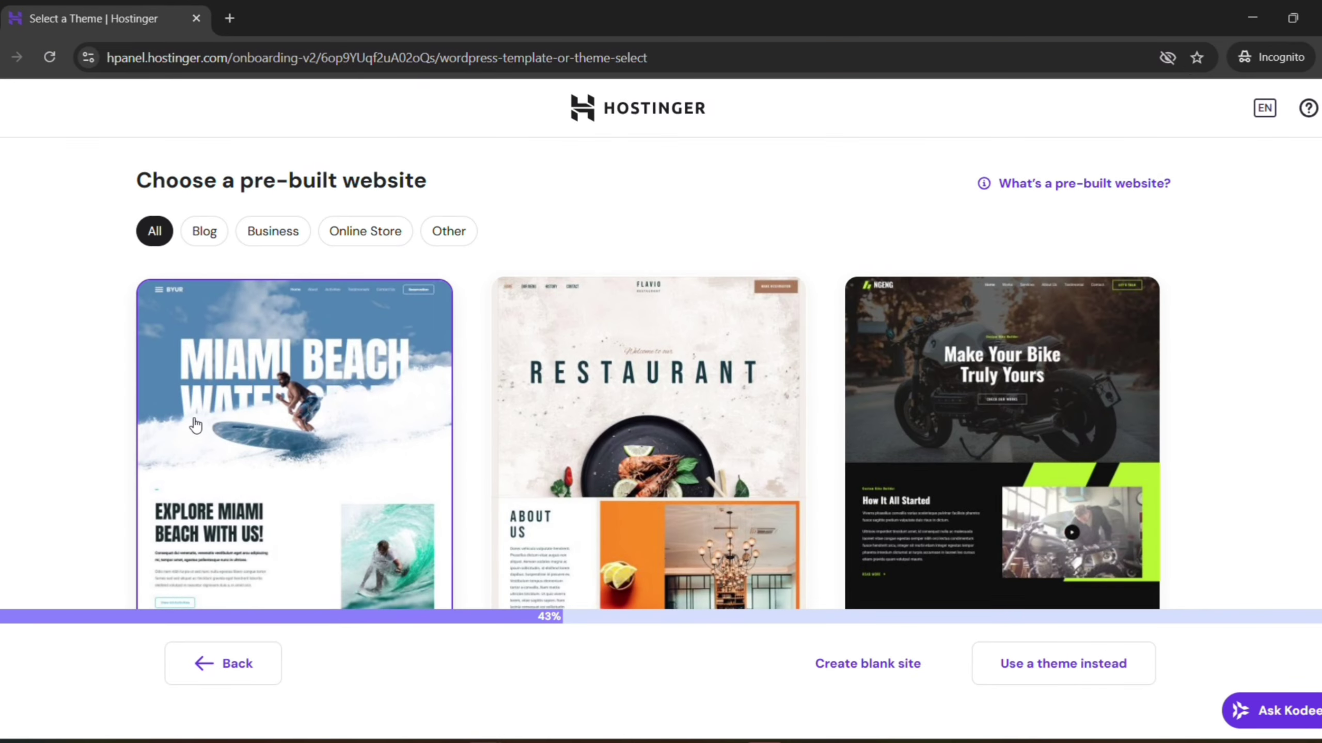
Browse the pre-built website gallery and open the Flavio Restaurant template preview
{"action": "scroll", "coordinate": [195, 426], "scroll_direction": "down", "scroll_amount": 2}
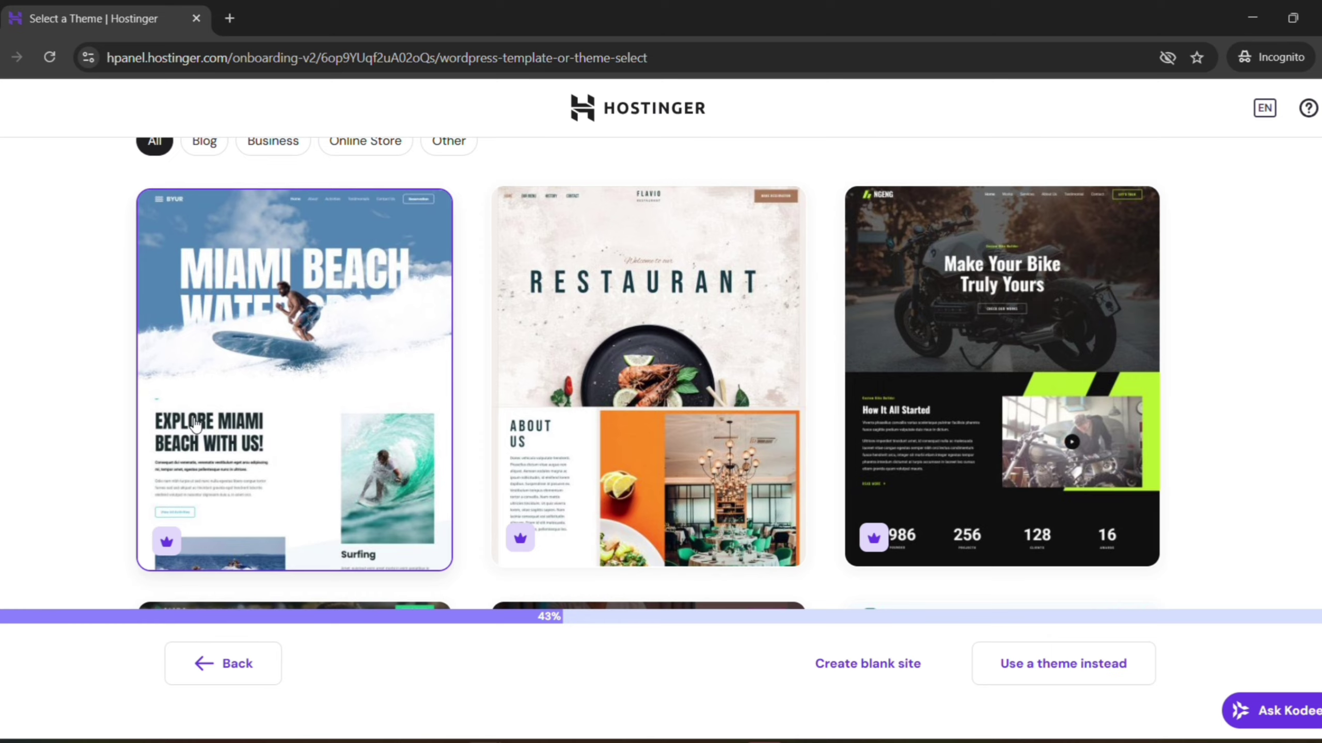
{"action": "scroll", "coordinate": [195, 426], "scroll_direction": "down", "scroll_amount": 10}
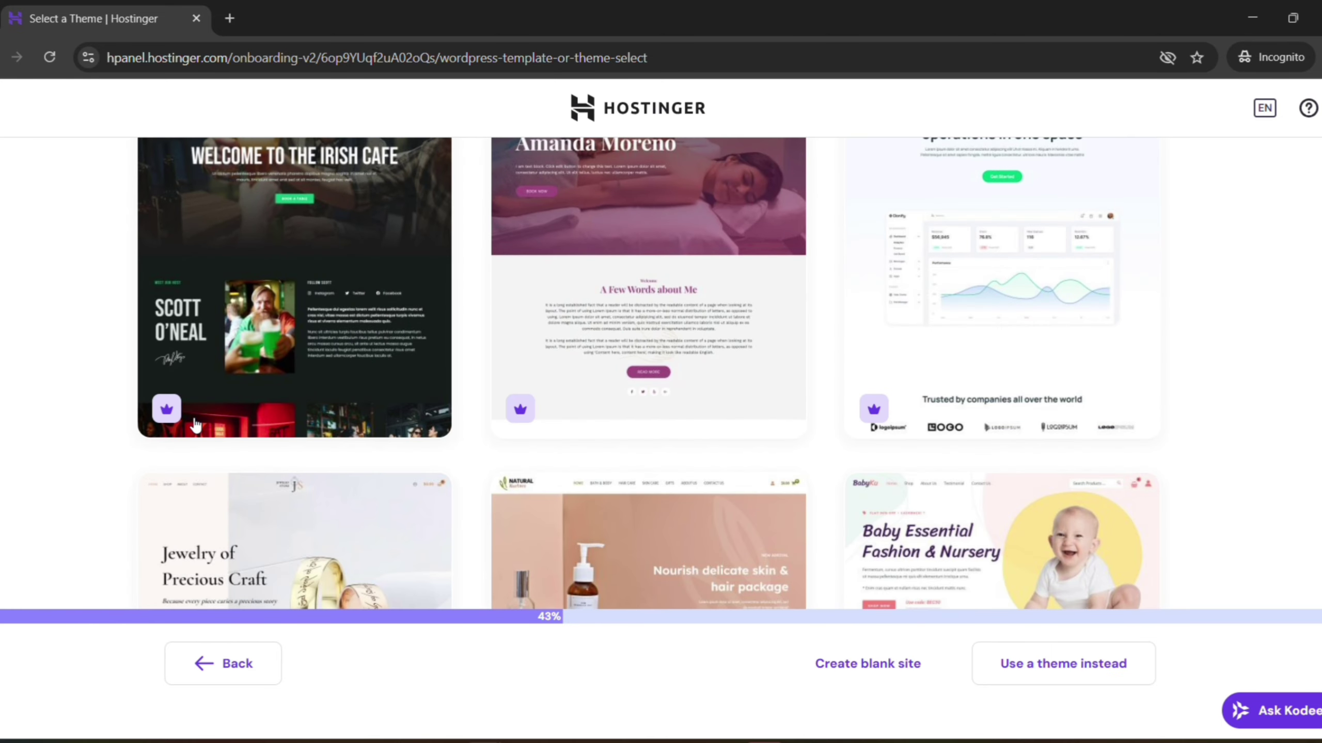
{"action": "scroll", "coordinate": [195, 426], "scroll_direction": "down", "scroll_amount": 7}
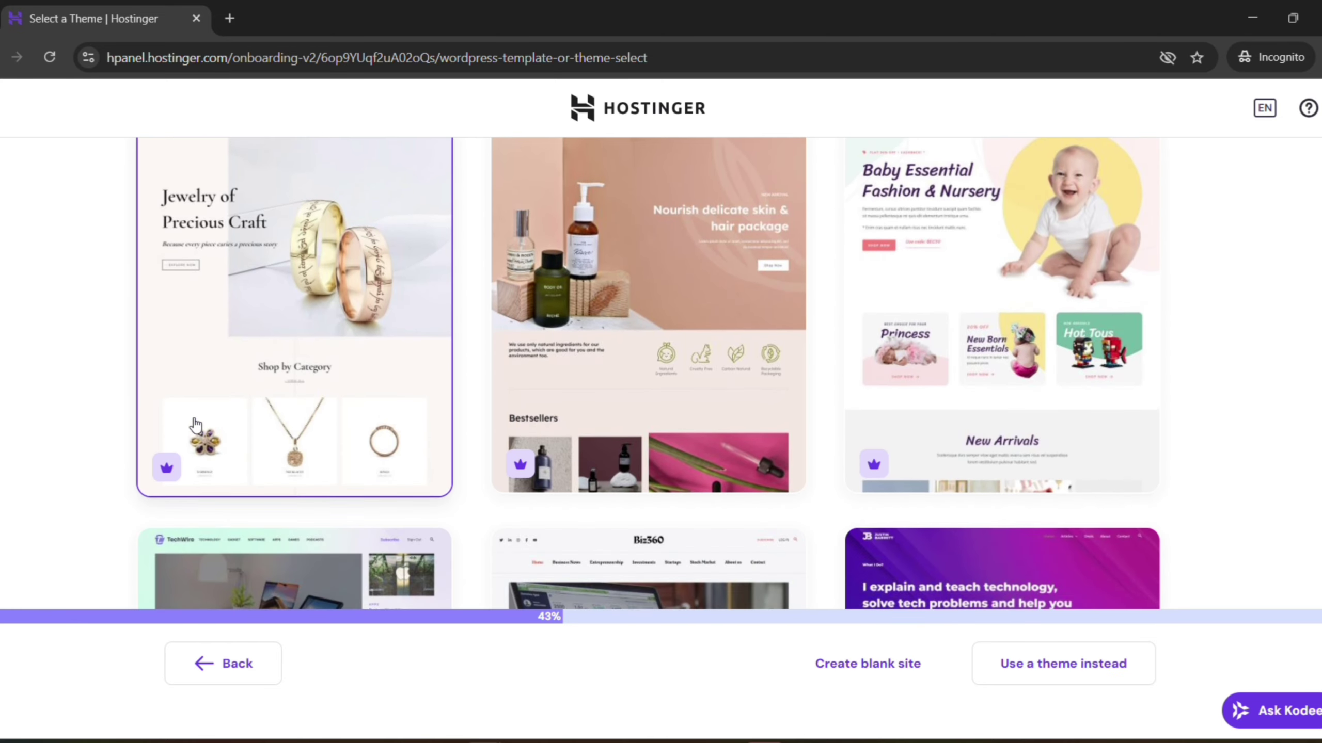
{"action": "scroll", "coordinate": [195, 426], "scroll_direction": "down", "scroll_amount": 6}
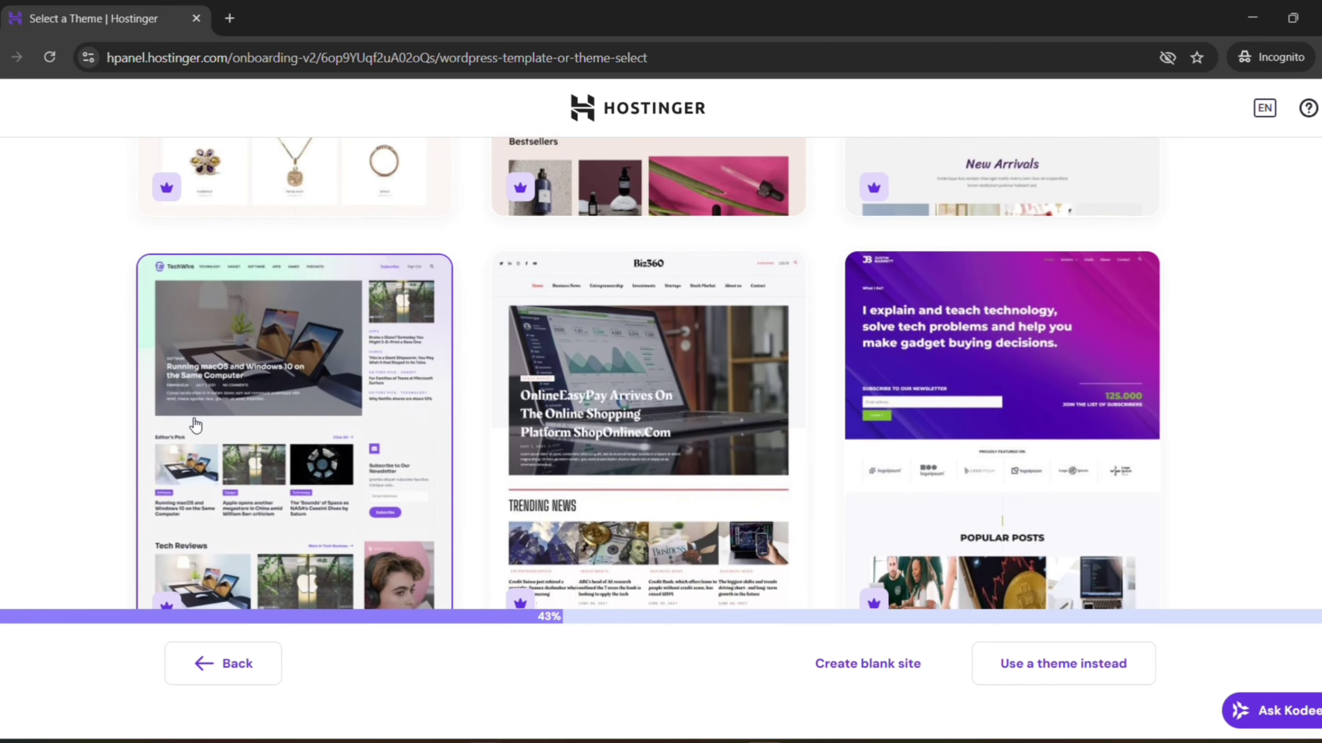
{"action": "scroll", "coordinate": [195, 426], "scroll_direction": "down", "scroll_amount": 2}
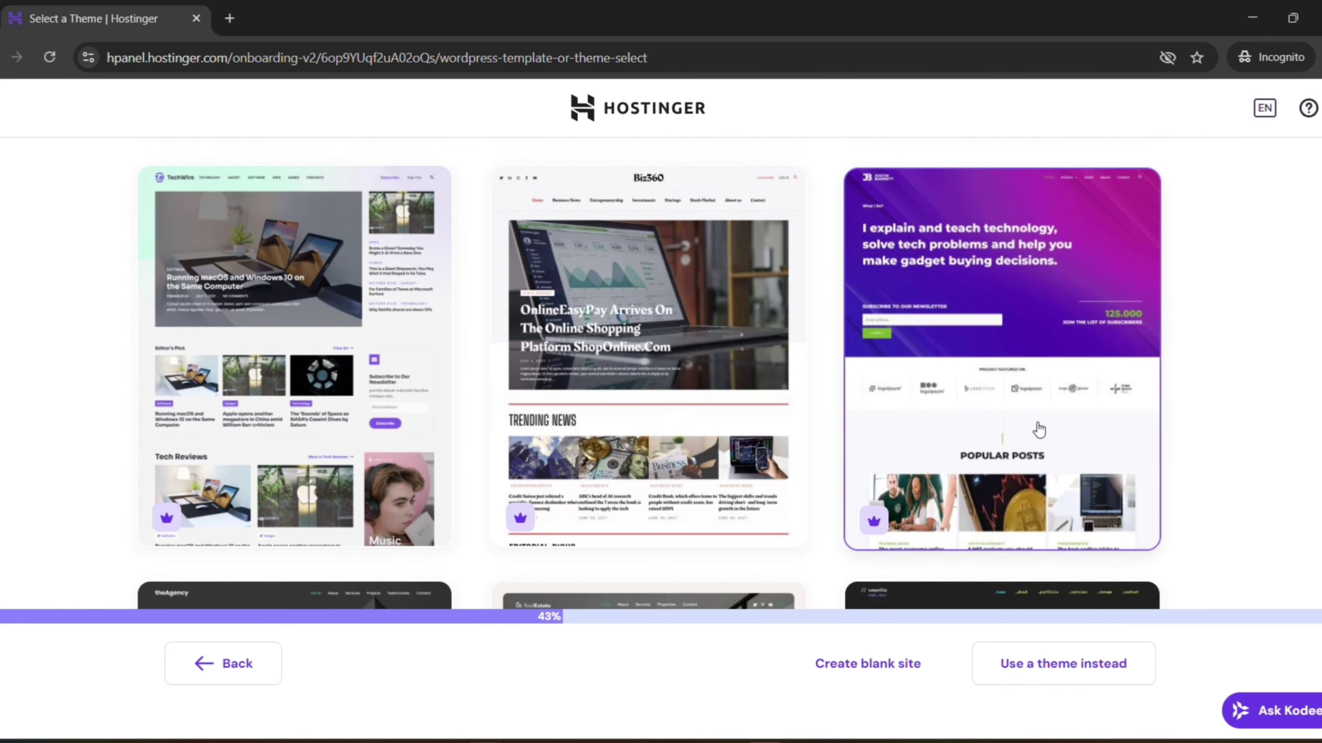
{"action": "scroll", "coordinate": [666, 405], "scroll_direction": "down", "scroll_amount": 6}
{"action": "scroll", "coordinate": [667, 405], "scroll_direction": "down", "scroll_amount": 13}
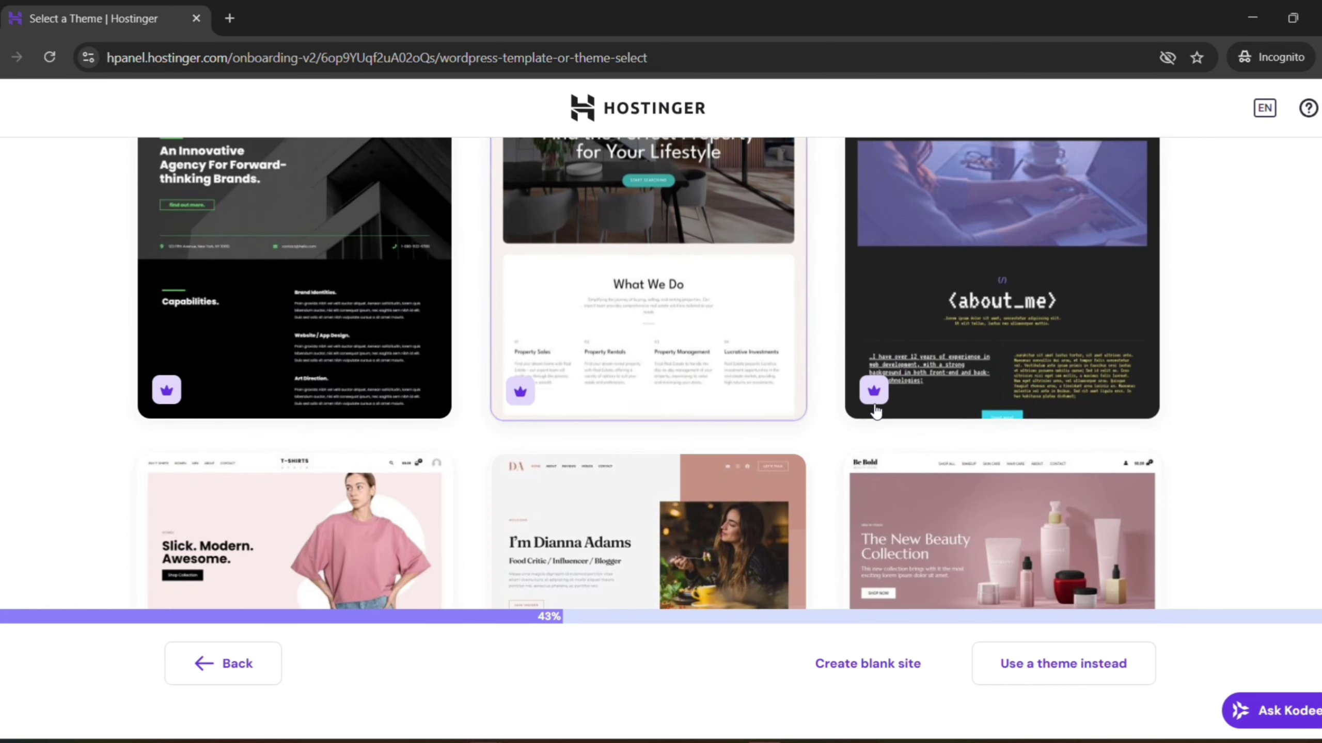
{"action": "scroll", "coordinate": [893, 413], "scroll_direction": "down", "scroll_amount": 2}
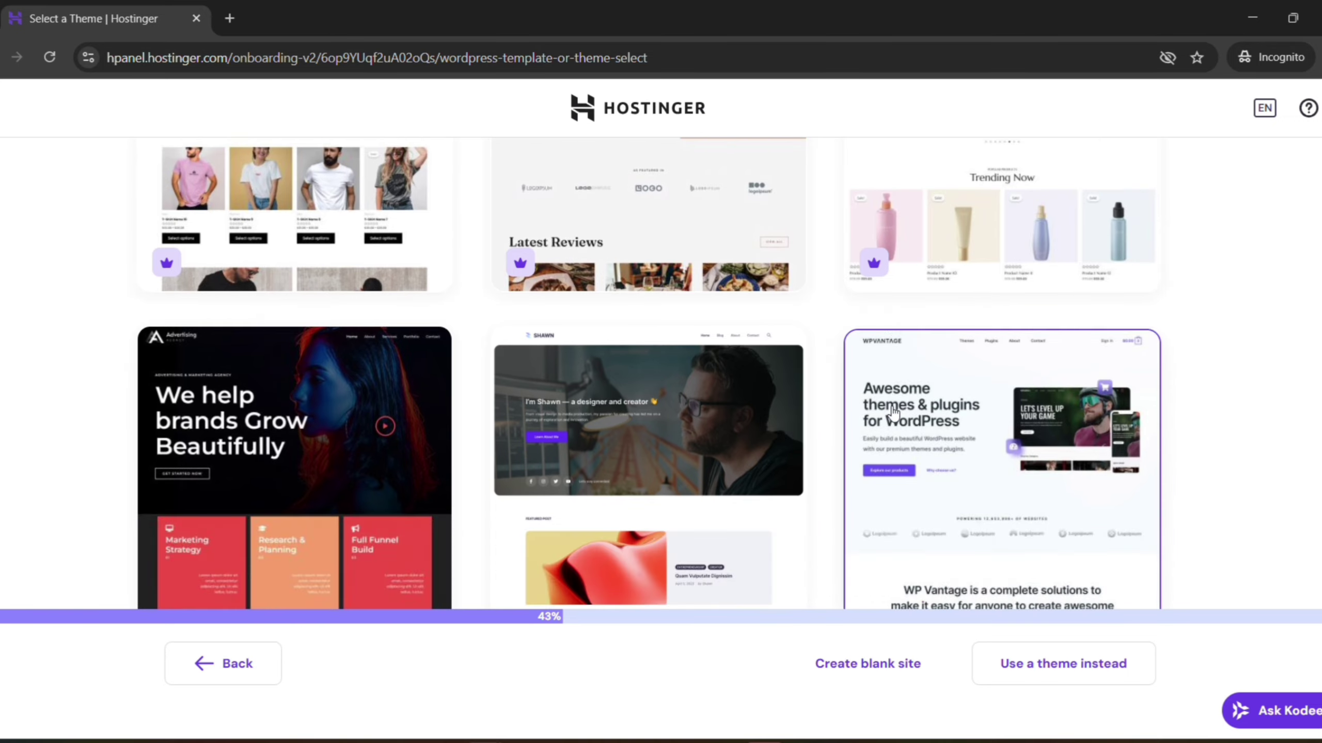
{"action": "scroll", "coordinate": [893, 412], "scroll_direction": "up", "scroll_amount": 4}
{"action": "scroll", "coordinate": [893, 412], "scroll_direction": "down", "scroll_amount": 15}
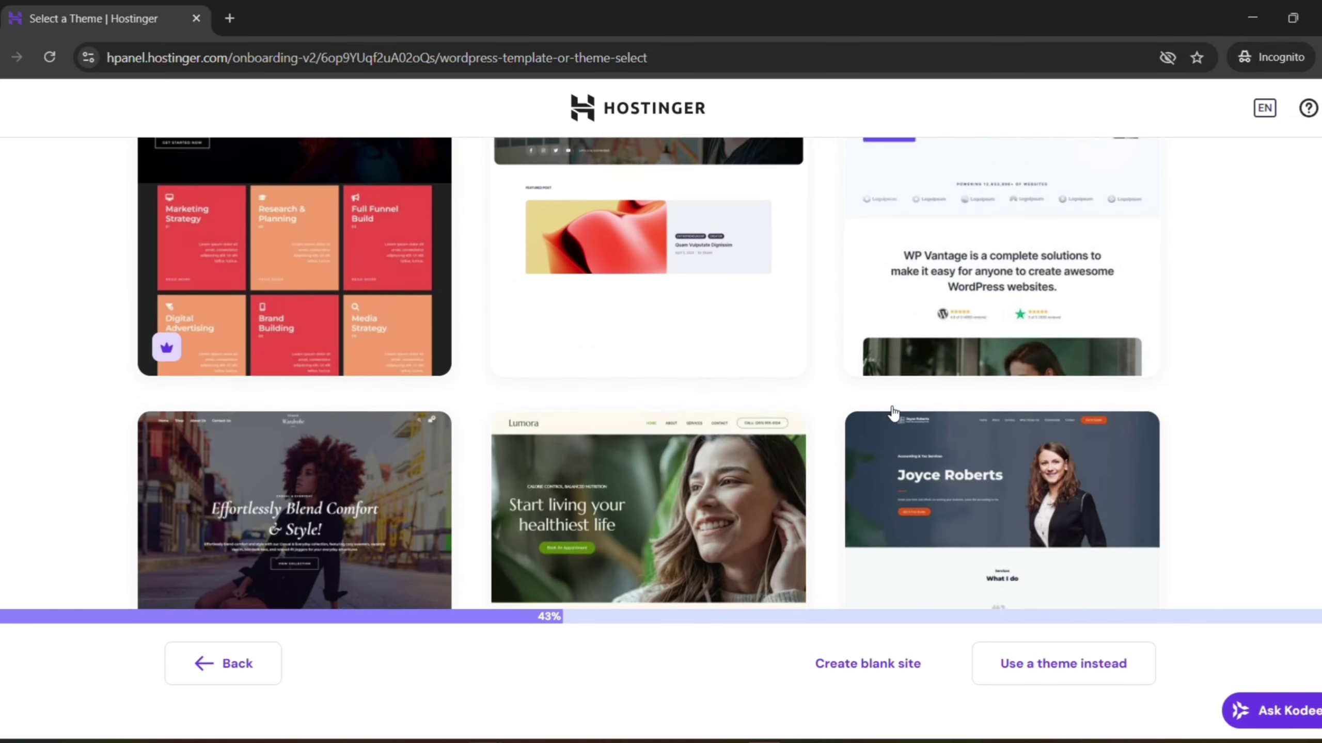
{"action": "scroll", "coordinate": [893, 412], "scroll_direction": "down", "scroll_amount": 2}
{"action": "scroll", "coordinate": [891, 407], "scroll_direction": "up", "scroll_amount": 20}
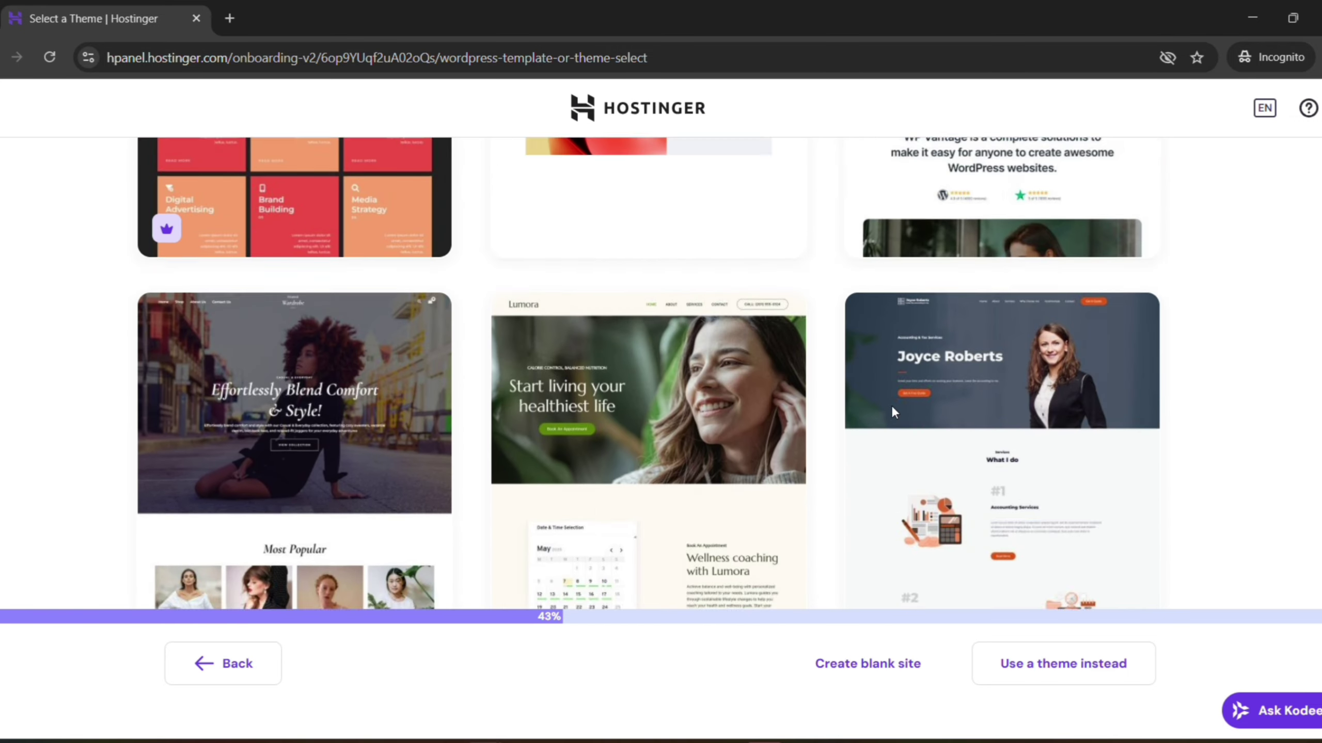
{"action": "scroll", "coordinate": [892, 408], "scroll_direction": "up", "scroll_amount": 20}
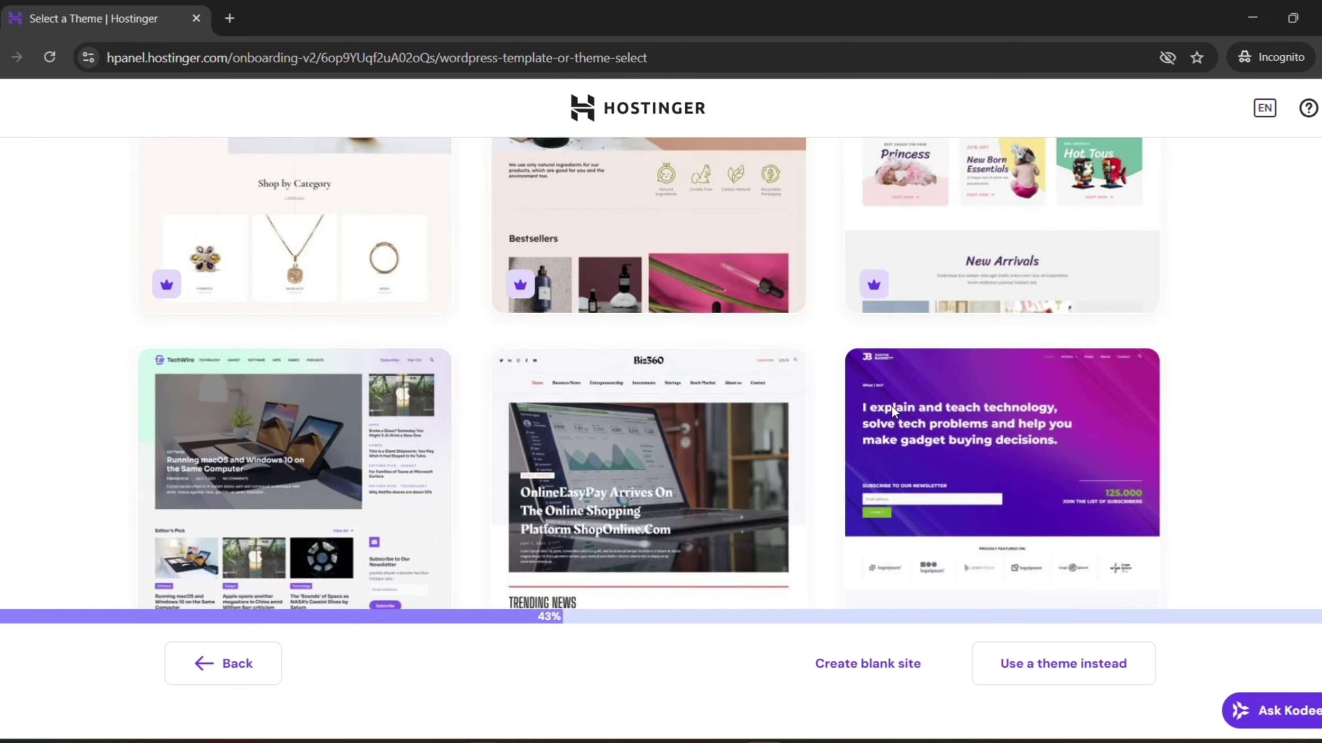
{"action": "scroll", "coordinate": [892, 407], "scroll_direction": "up", "scroll_amount": 20}
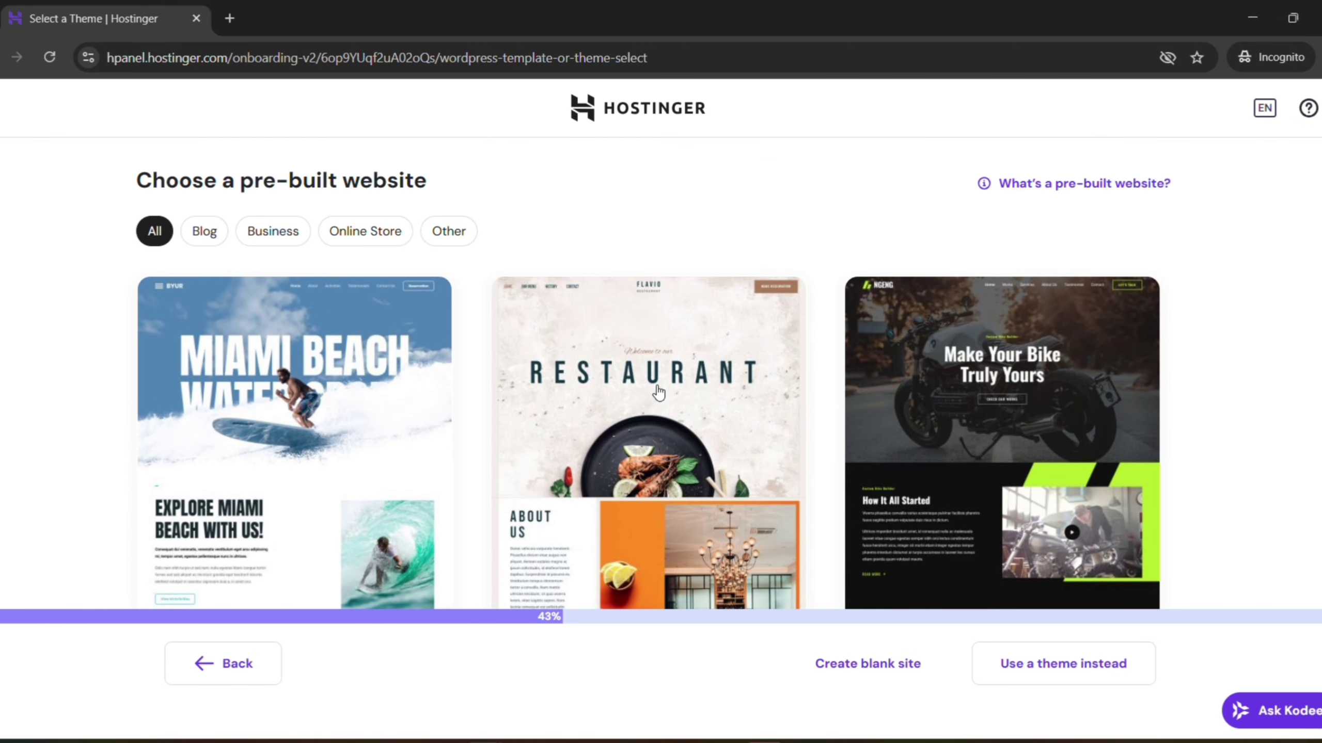
{"action": "left_click", "coordinate": [658, 392]}
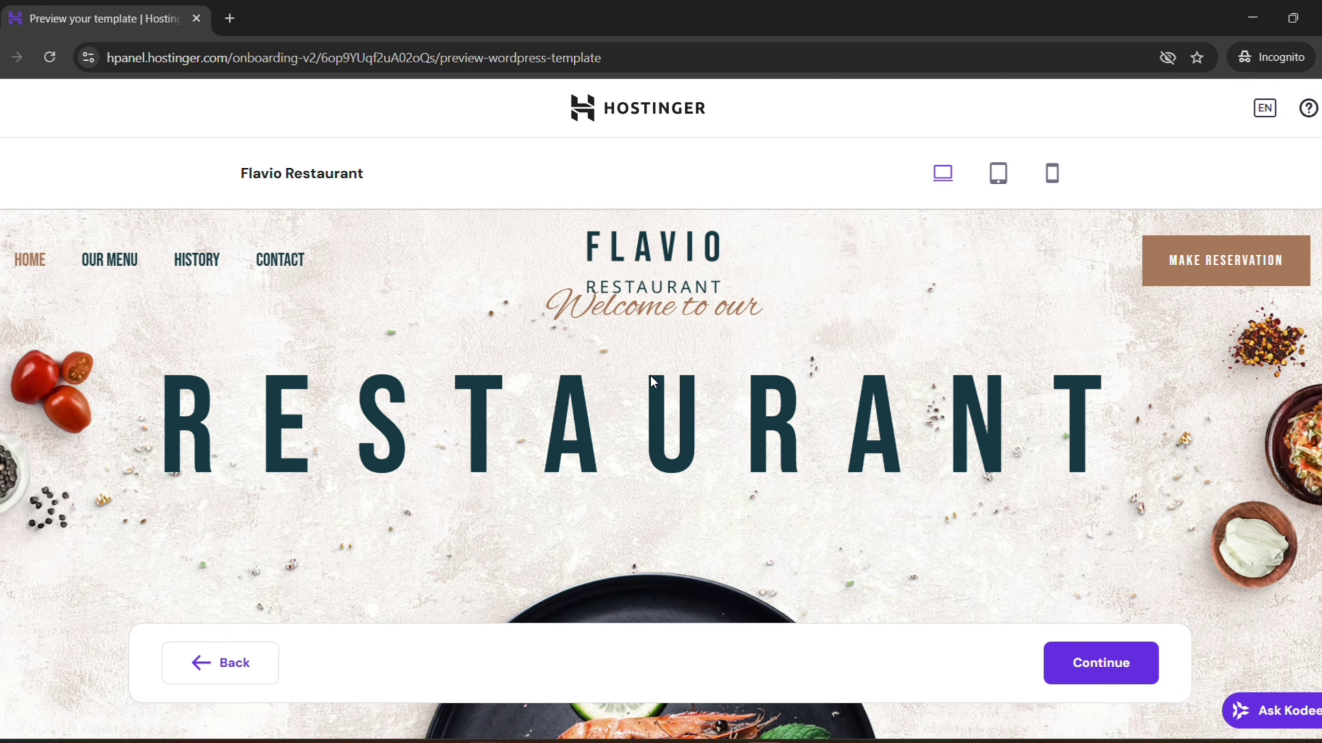
Preview the Flavio Restaurant template at tablet and phone sizes, then accept it
{"action": "scroll", "coordinate": [527, 375], "scroll_direction": "down", "scroll_amount": 10}
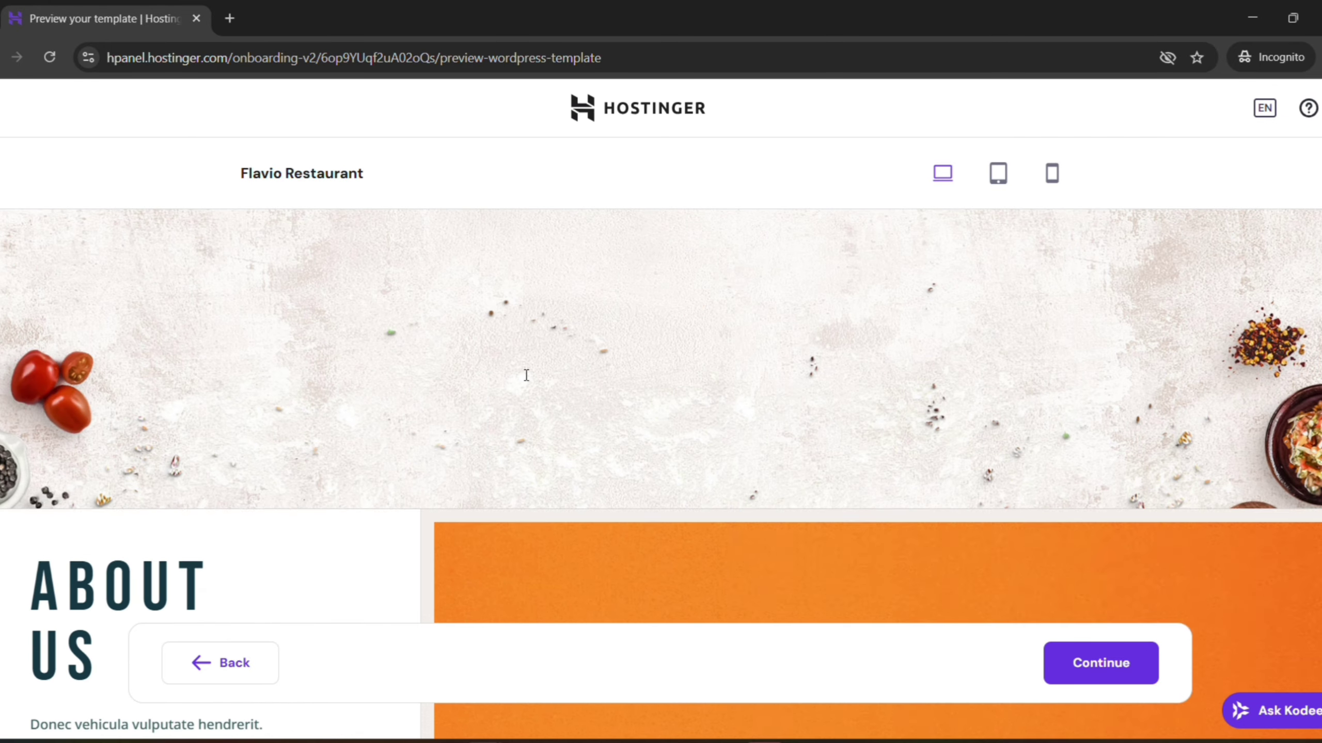
{"action": "scroll", "coordinate": [527, 374], "scroll_direction": "down", "scroll_amount": 15}
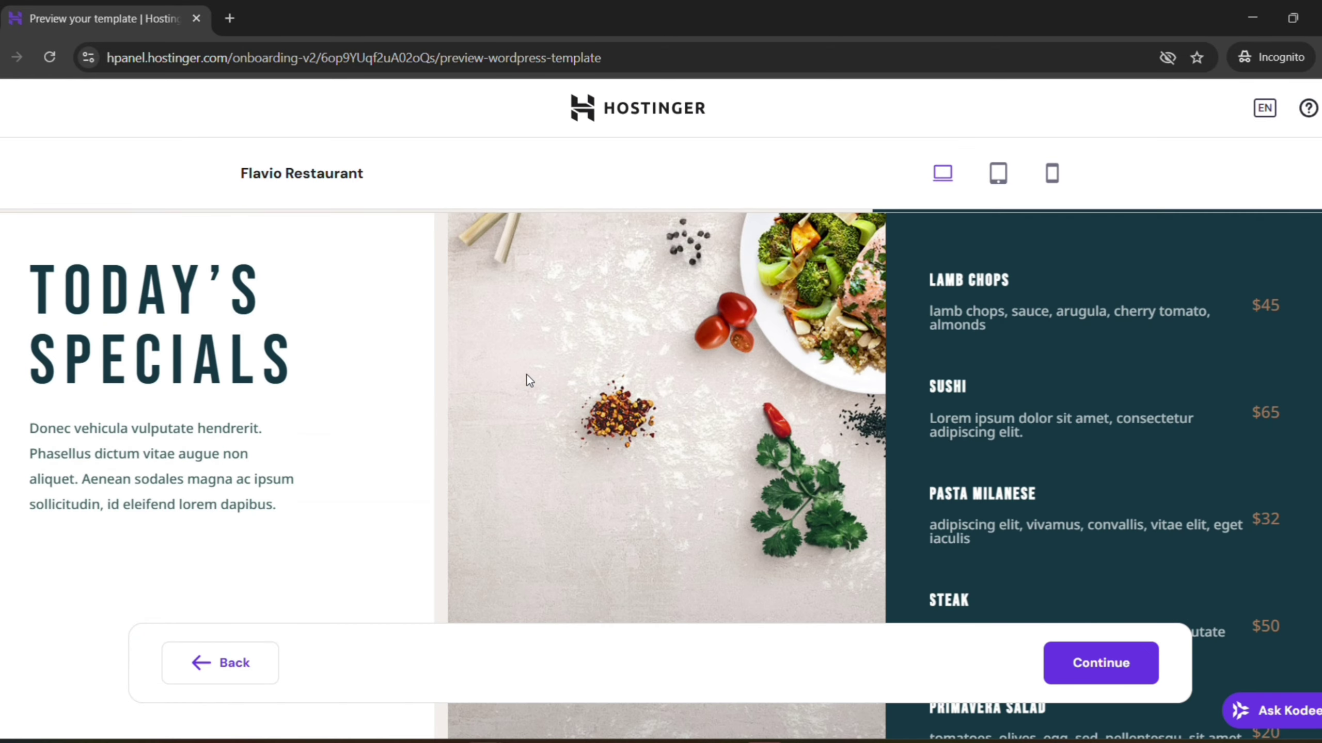
{"action": "left_click", "coordinate": [1010, 183]}
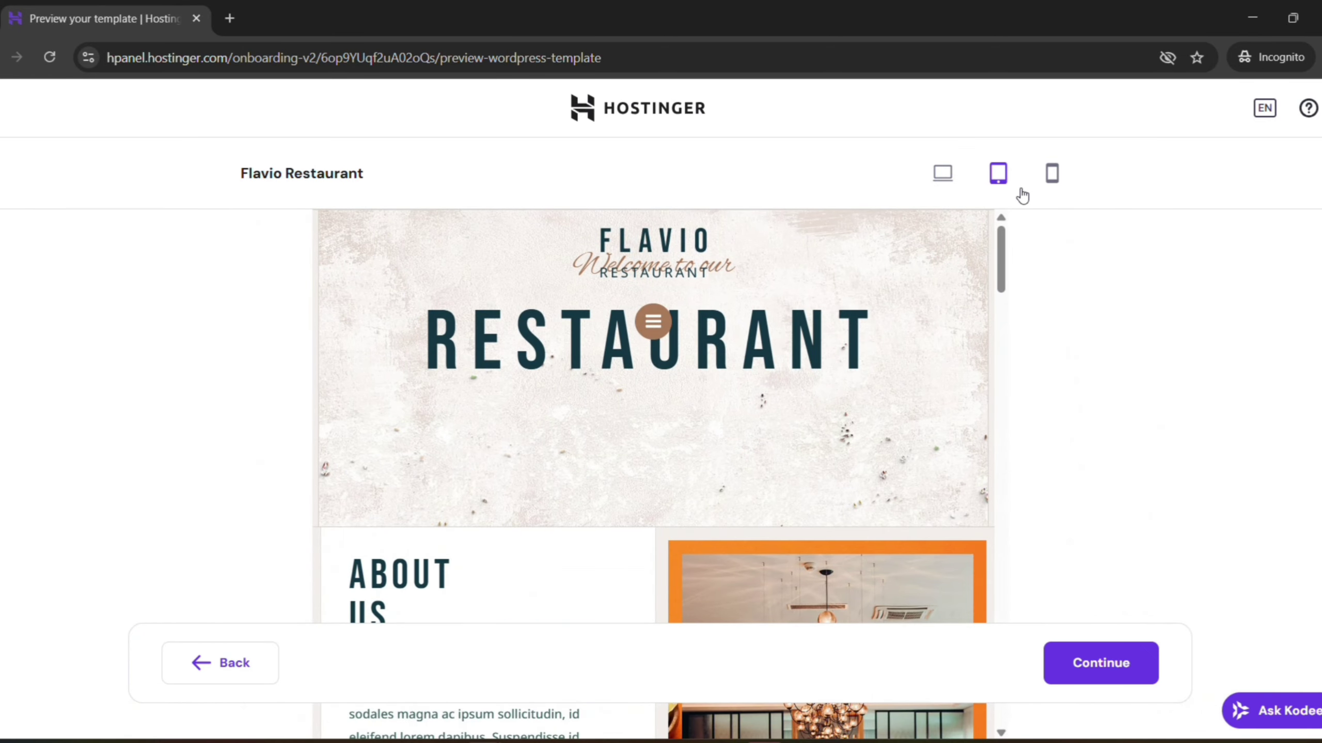
{"action": "left_click", "coordinate": [1052, 175]}
{"action": "scroll", "coordinate": [609, 376], "scroll_direction": "down", "scroll_amount": 12}
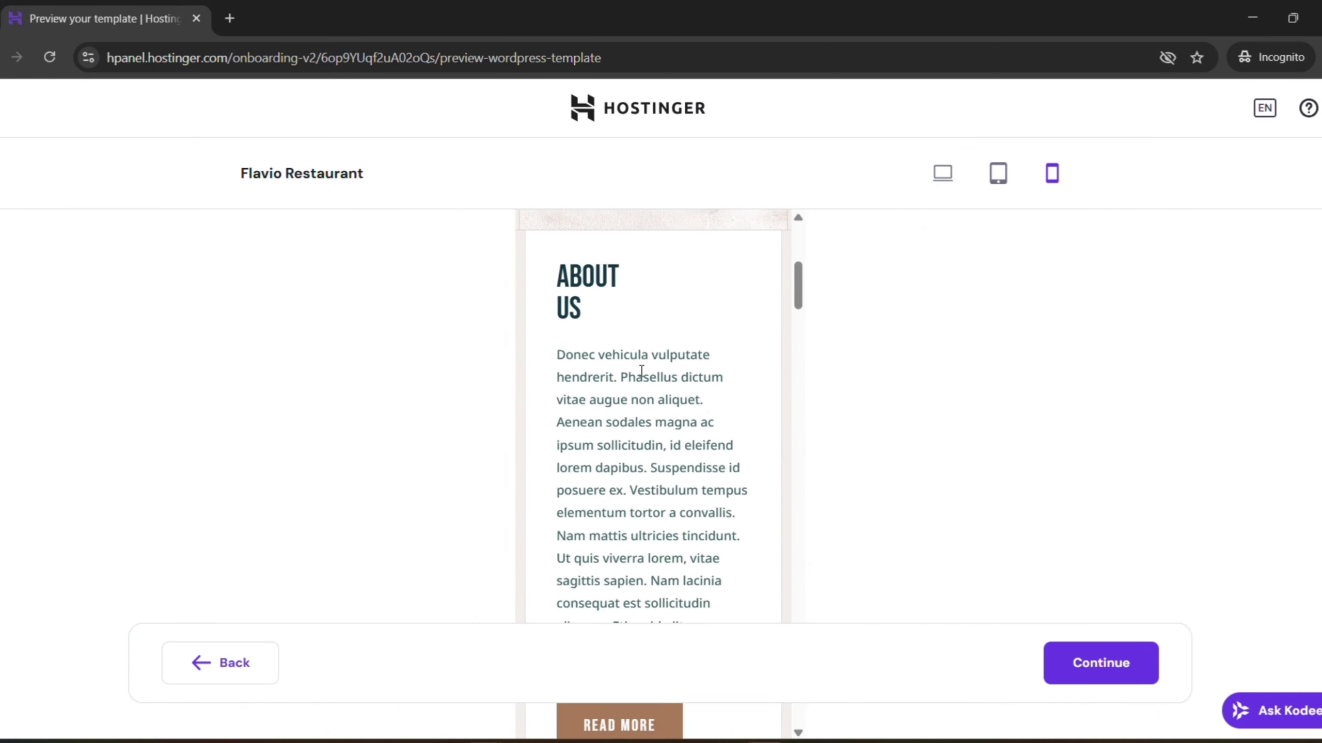
{"action": "scroll", "coordinate": [662, 356], "scroll_direction": "down", "scroll_amount": 15}
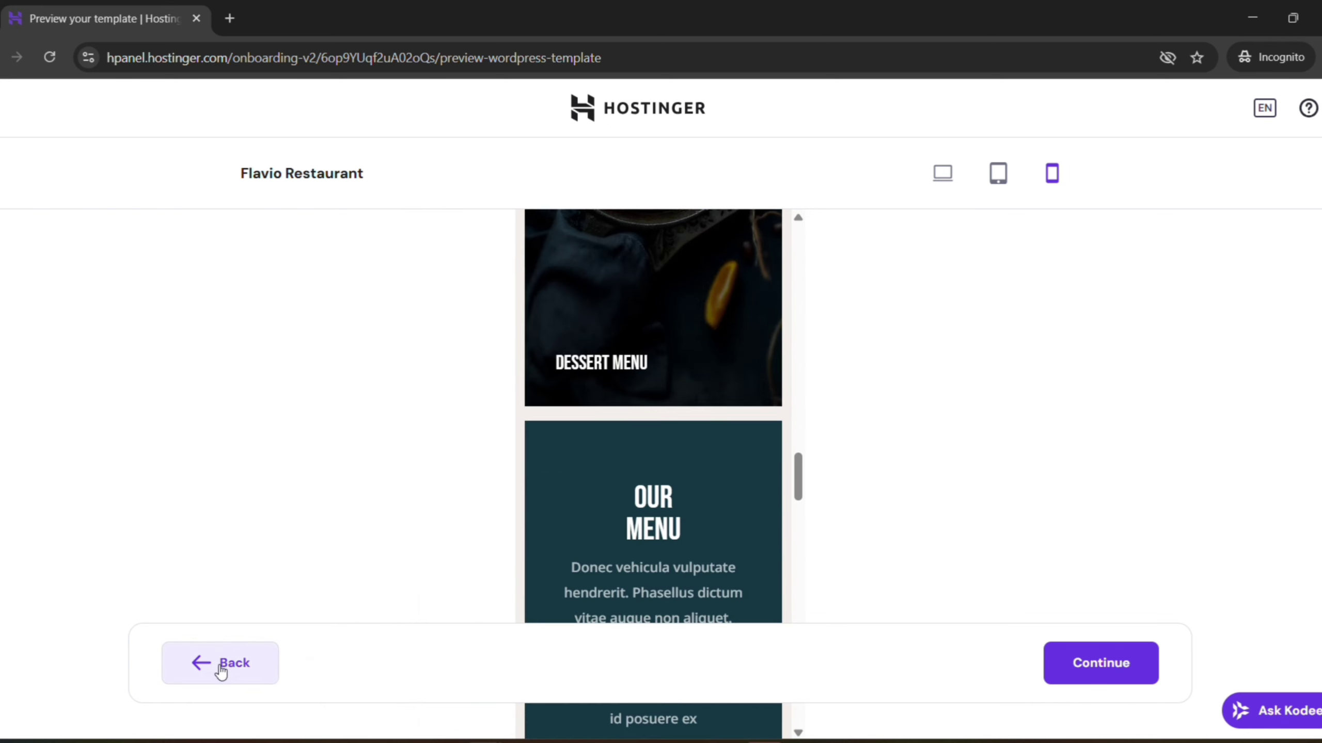
{"action": "left_click", "coordinate": [1085, 676]}
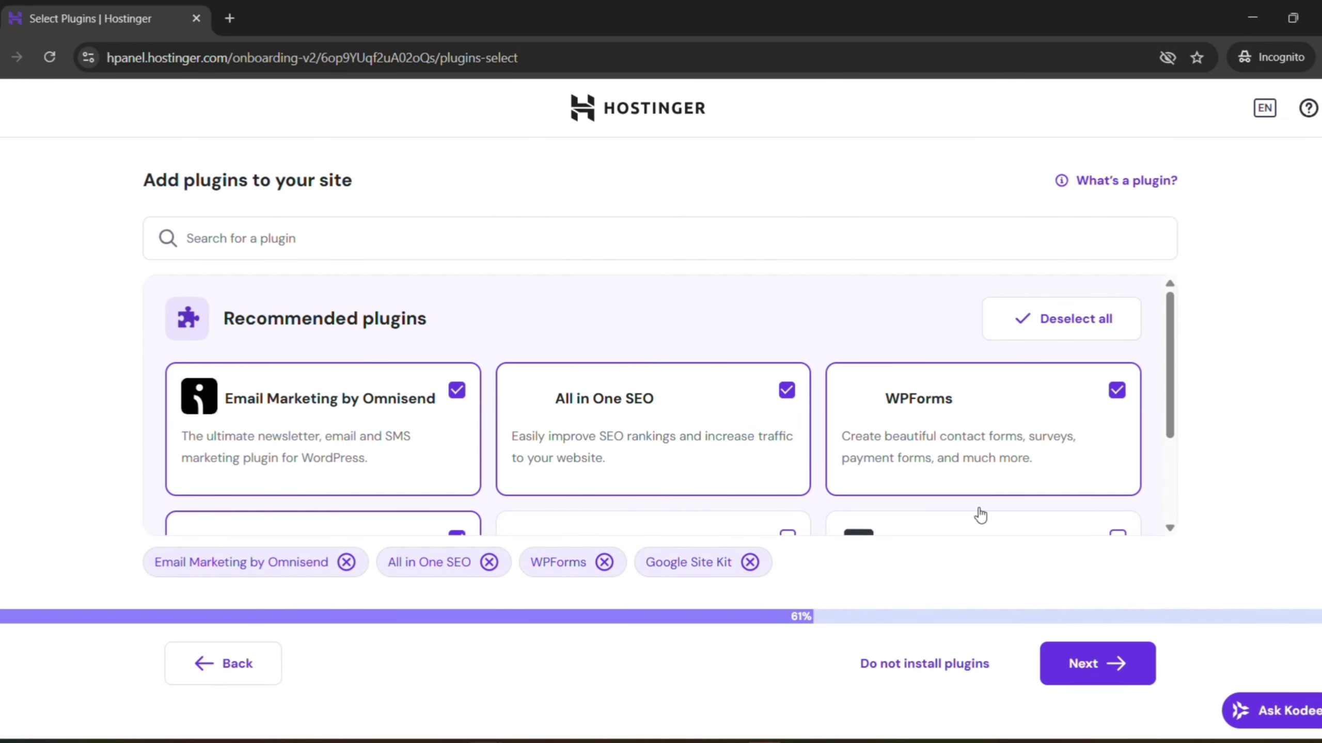
Remove Google Site Kit, WPForms, All in One SEO and Omnisend from the chosen plugins
{"action": "scroll", "coordinate": [260, 447], "scroll_direction": "down", "scroll_amount": 1}
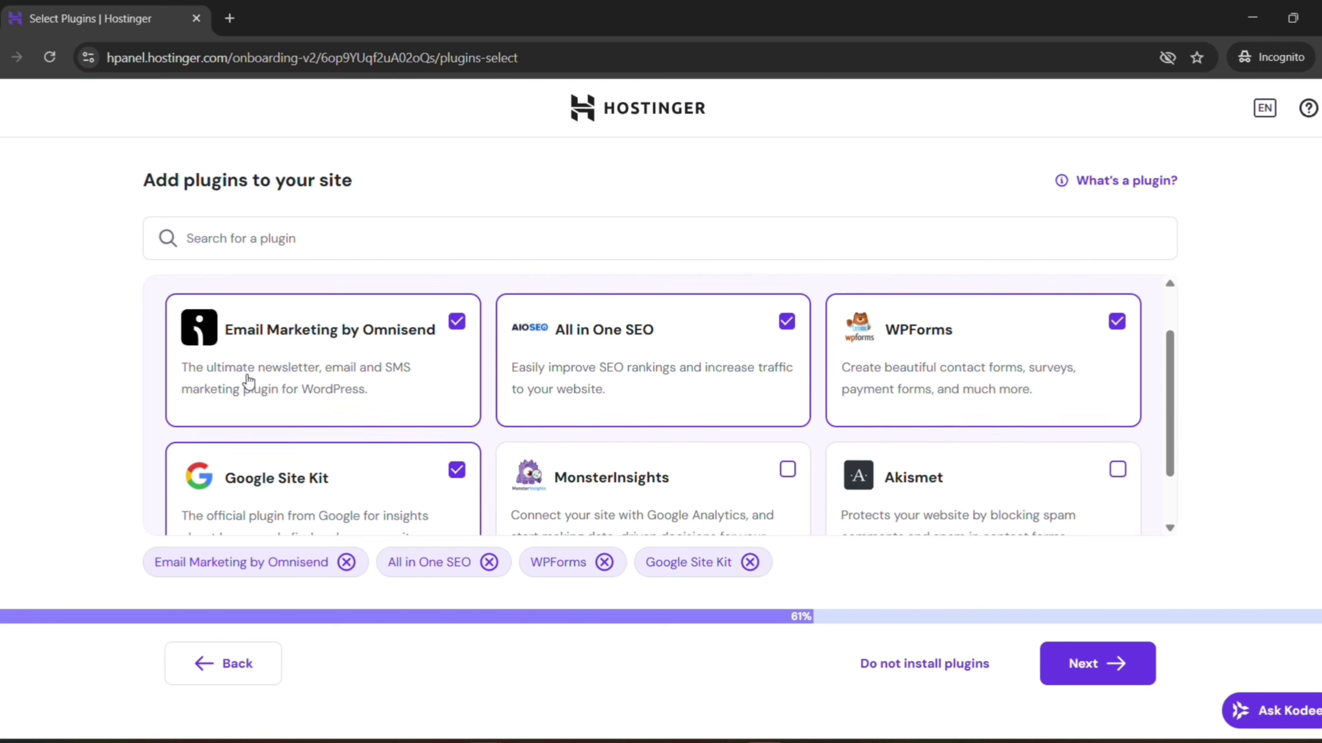
{"action": "scroll", "coordinate": [244, 372], "scroll_direction": "up", "scroll_amount": 1}
{"action": "left_click_drag", "start_coordinate": [227, 310], "coordinate": [451, 324]}
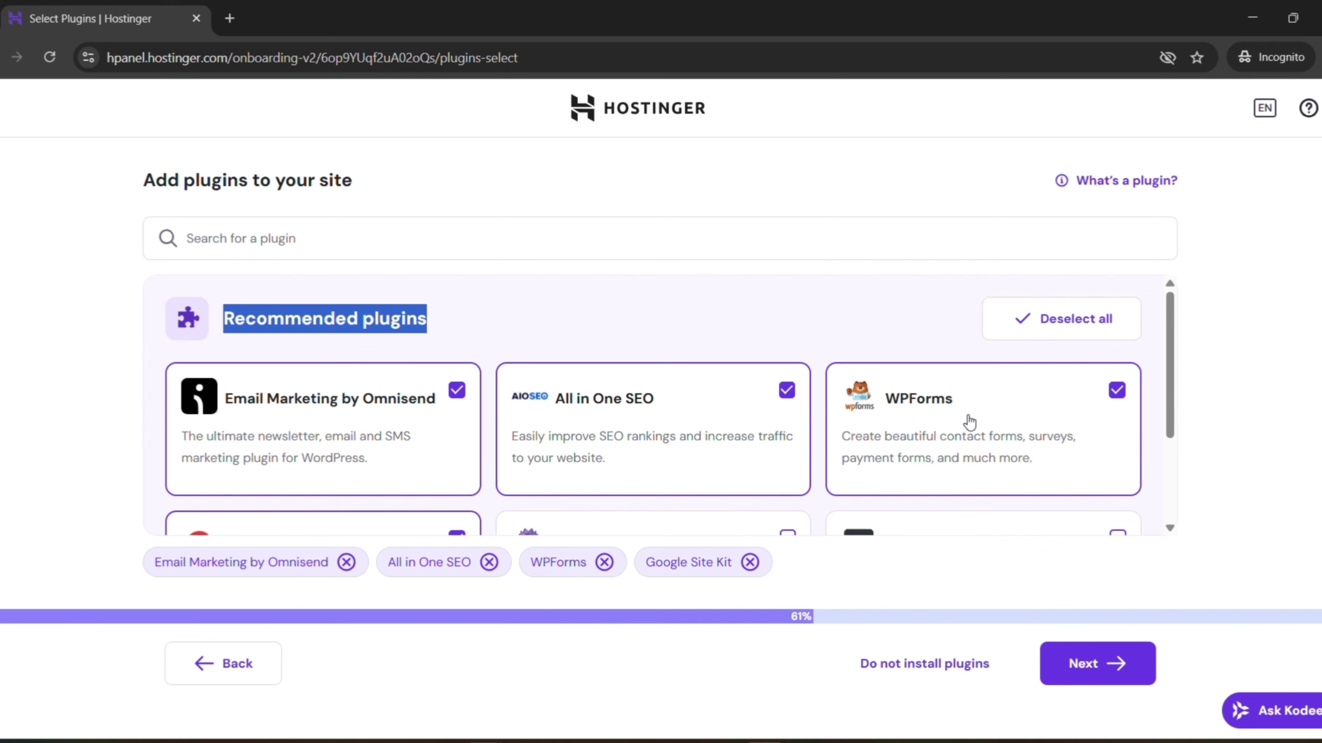
{"action": "scroll", "coordinate": [970, 422], "scroll_direction": "down", "scroll_amount": 2}
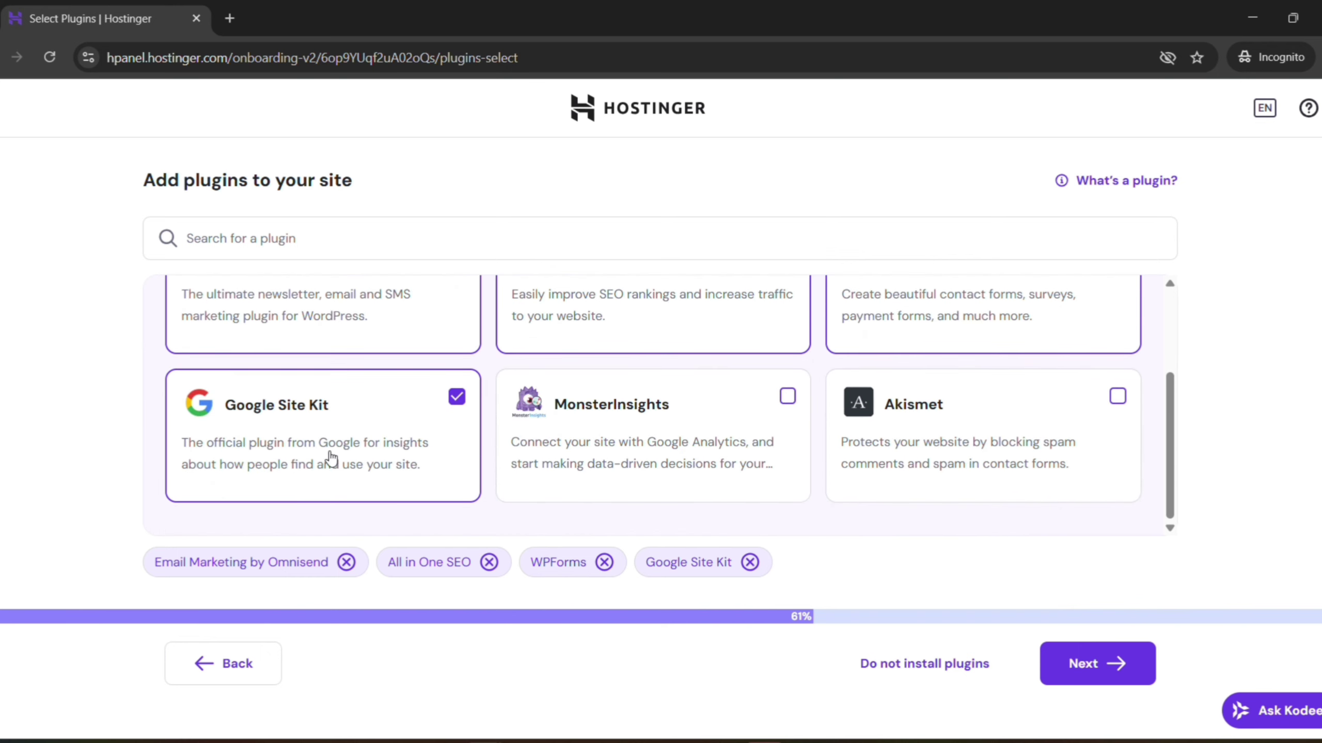
{"action": "left_click", "coordinate": [749, 562]}
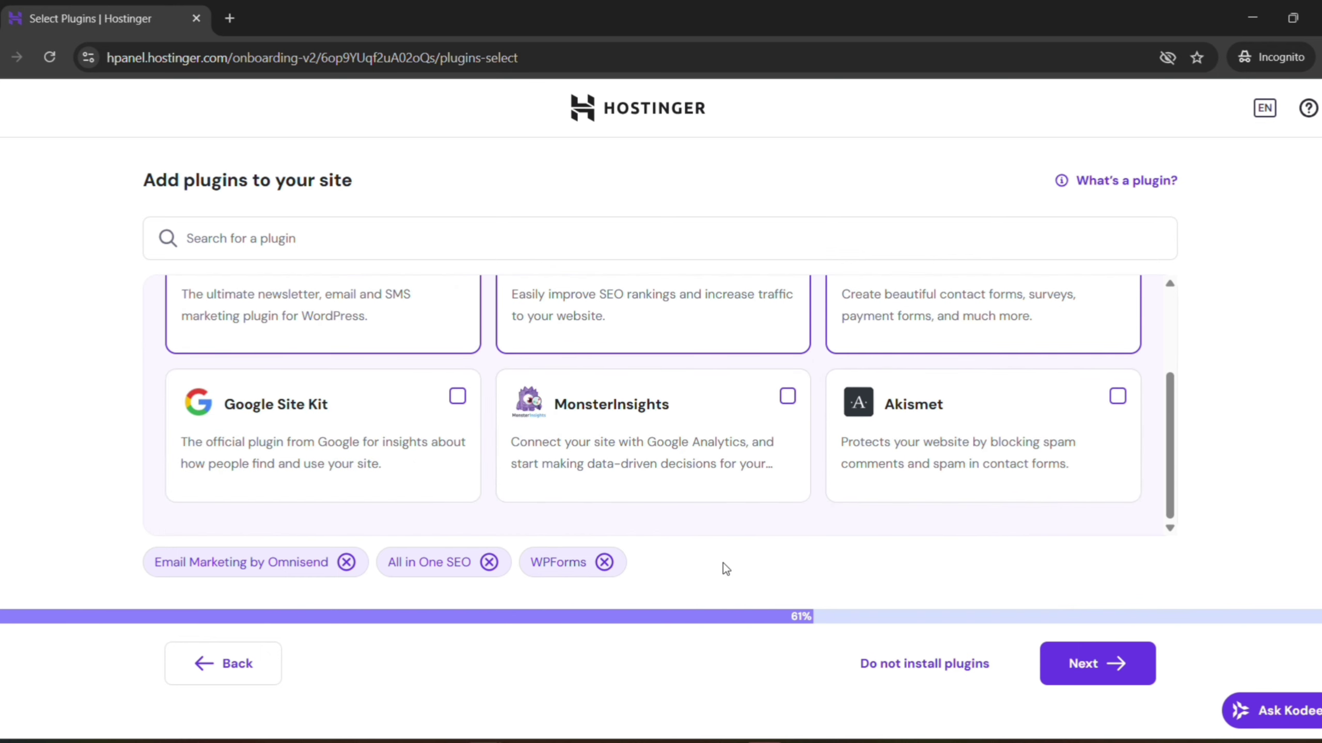
{"action": "left_click", "coordinate": [604, 561]}
{"action": "left_click", "coordinate": [488, 562]}
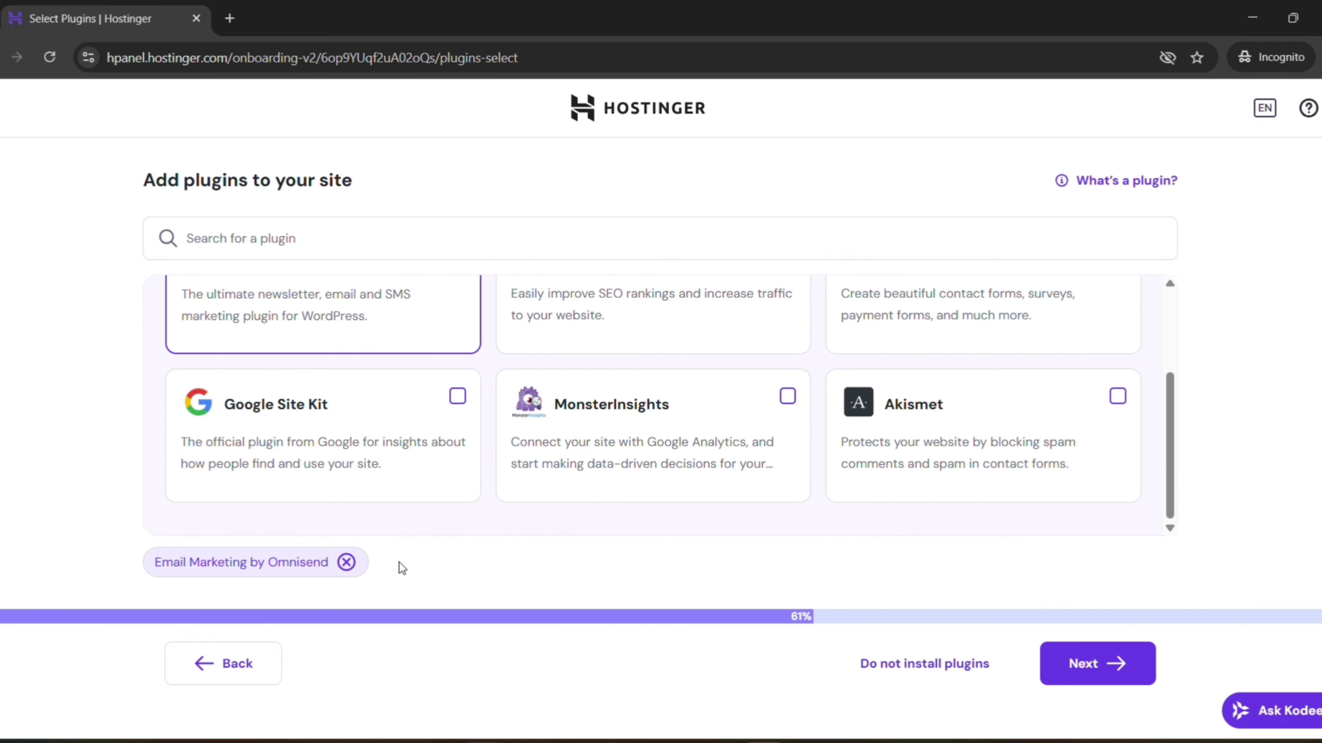
{"action": "left_click", "coordinate": [346, 562]}
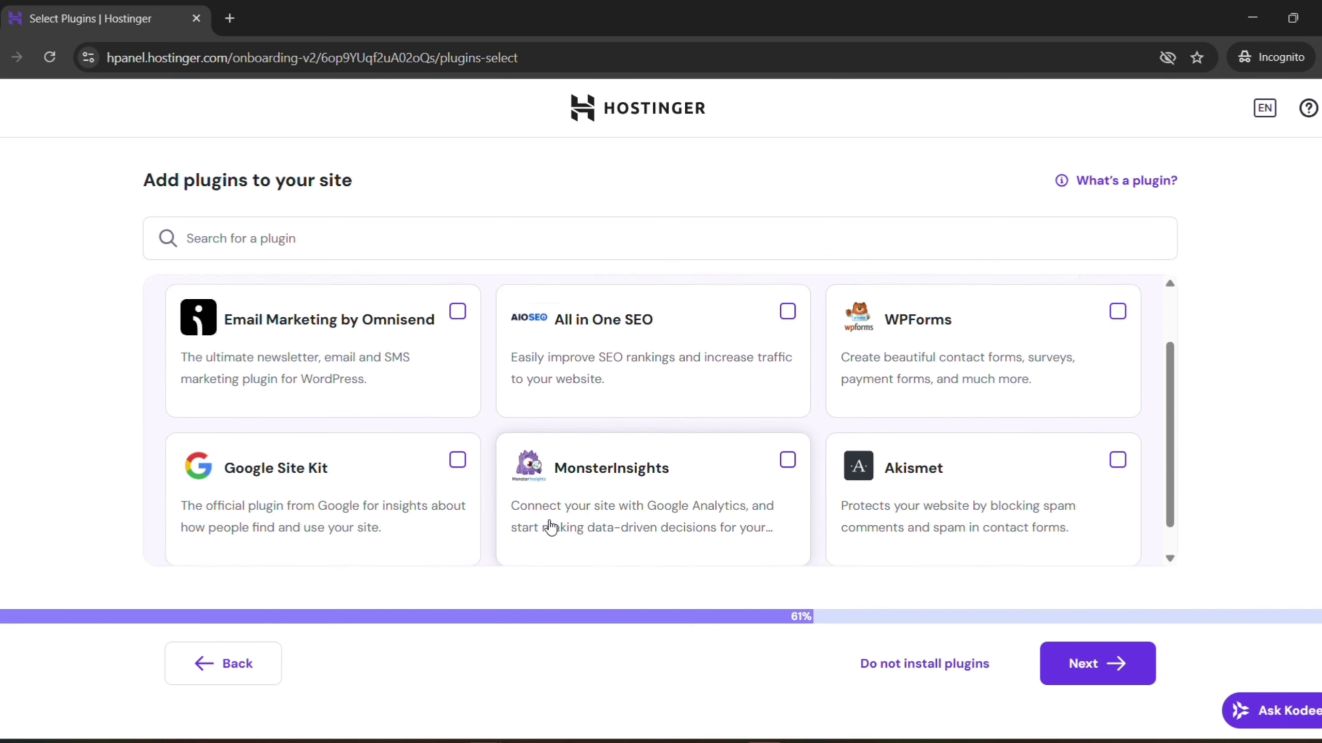
Re-select Omnisend, All in One SEO, WPForms and Google Site Kit, then continue
{"action": "scroll", "coordinate": [550, 527], "scroll_direction": "up", "scroll_amount": 2}
{"action": "left_click", "coordinate": [457, 369]}
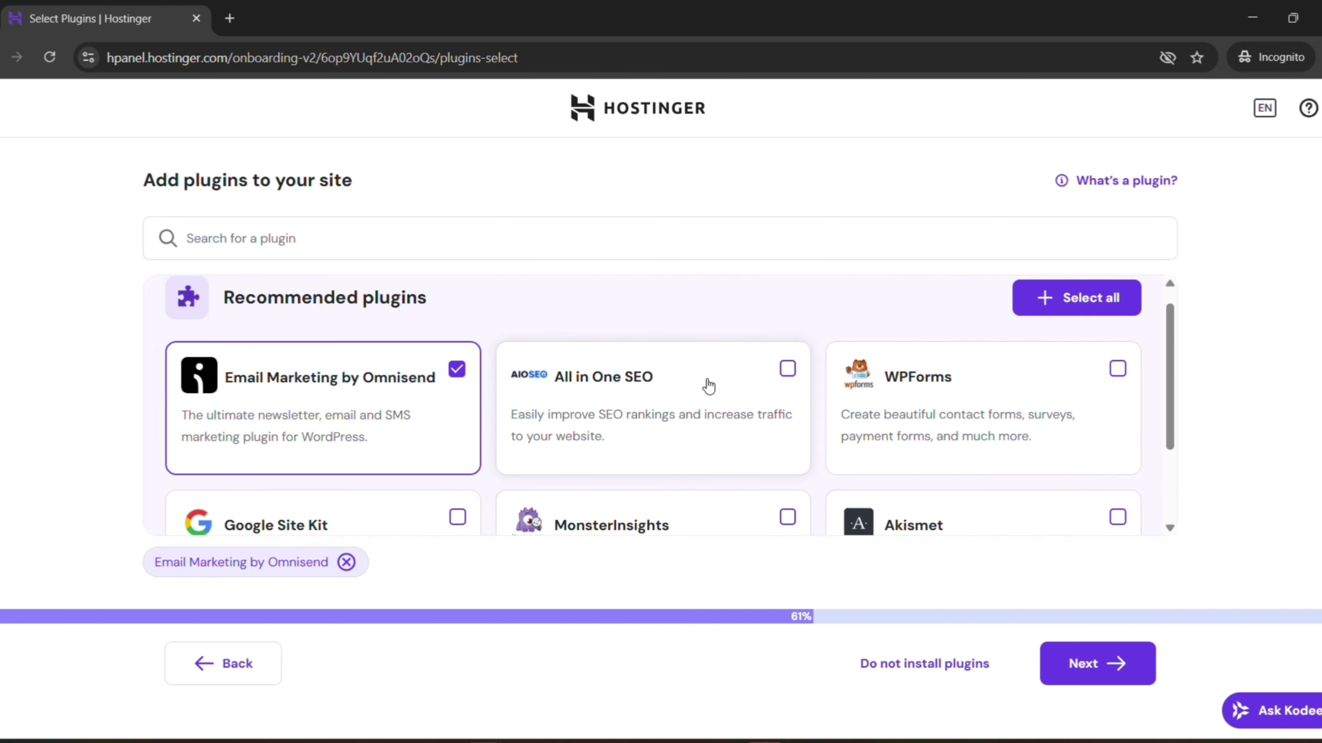
{"action": "left_click", "coordinate": [786, 371]}
{"action": "left_click", "coordinate": [1114, 369]}
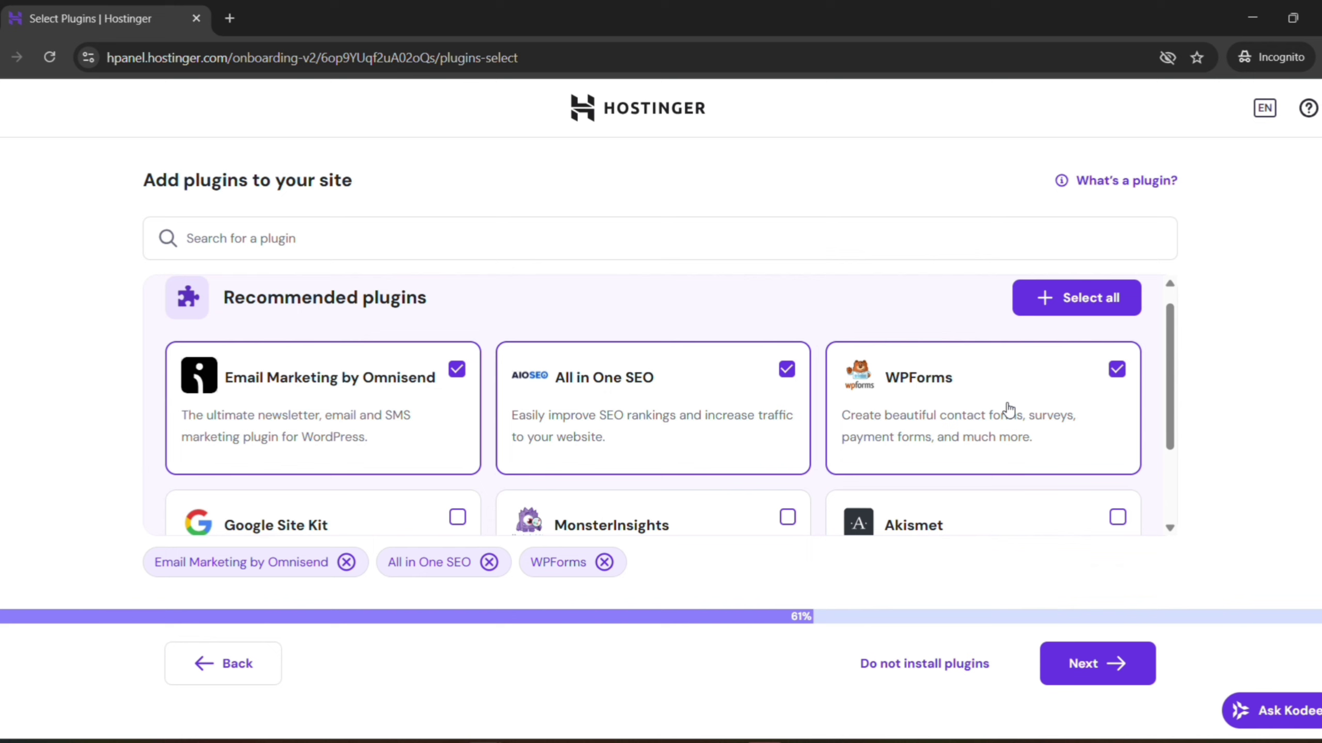
{"action": "left_click", "coordinate": [470, 526]}
{"action": "scroll", "coordinate": [469, 475], "scroll_direction": "down", "scroll_amount": 2}
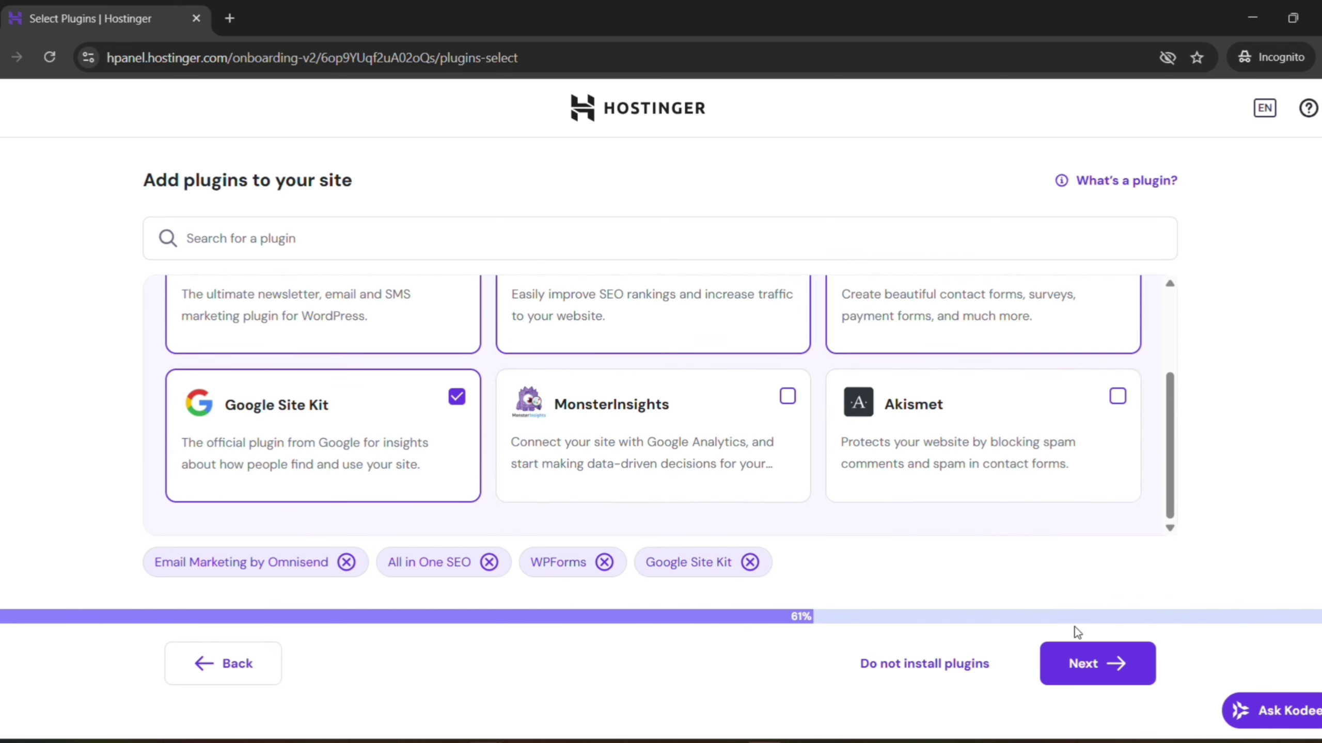
{"action": "scroll", "coordinate": [895, 484], "scroll_direction": "up", "scroll_amount": 2}
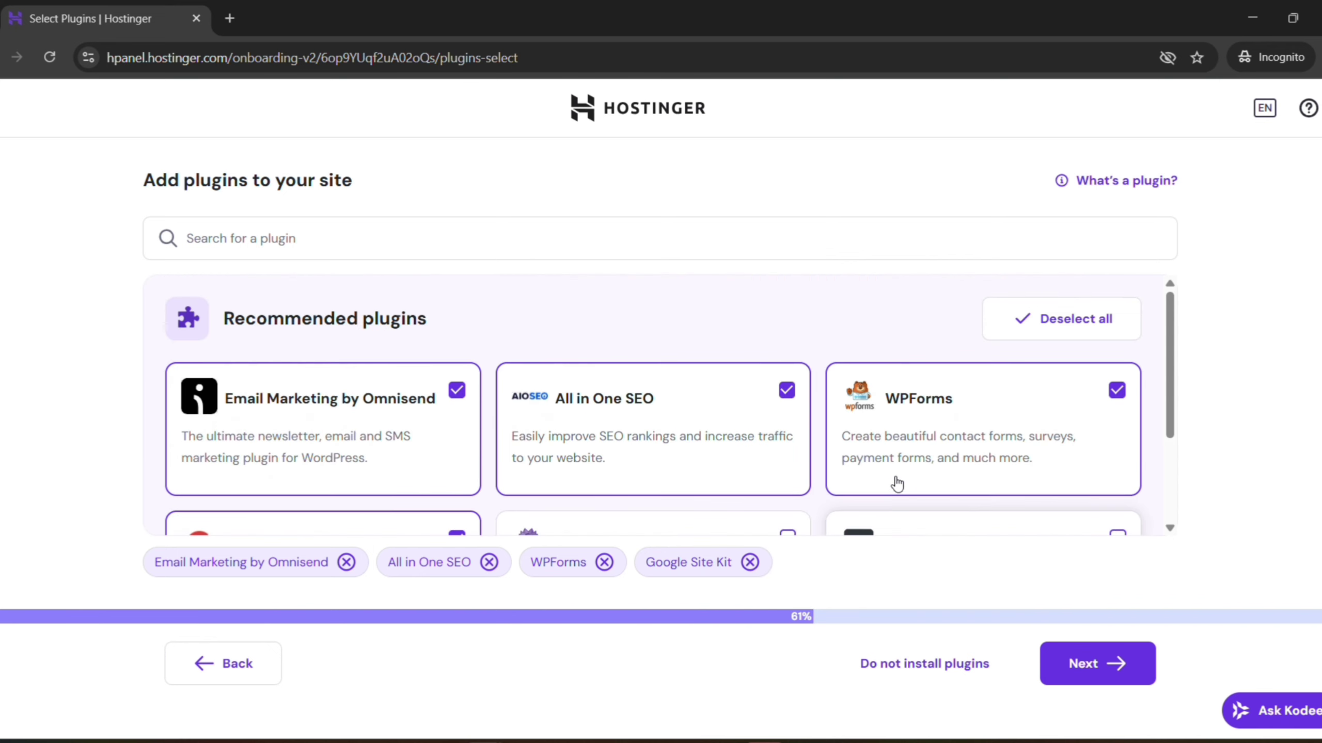
{"action": "scroll", "coordinate": [895, 482], "scroll_direction": "down", "scroll_amount": 3}
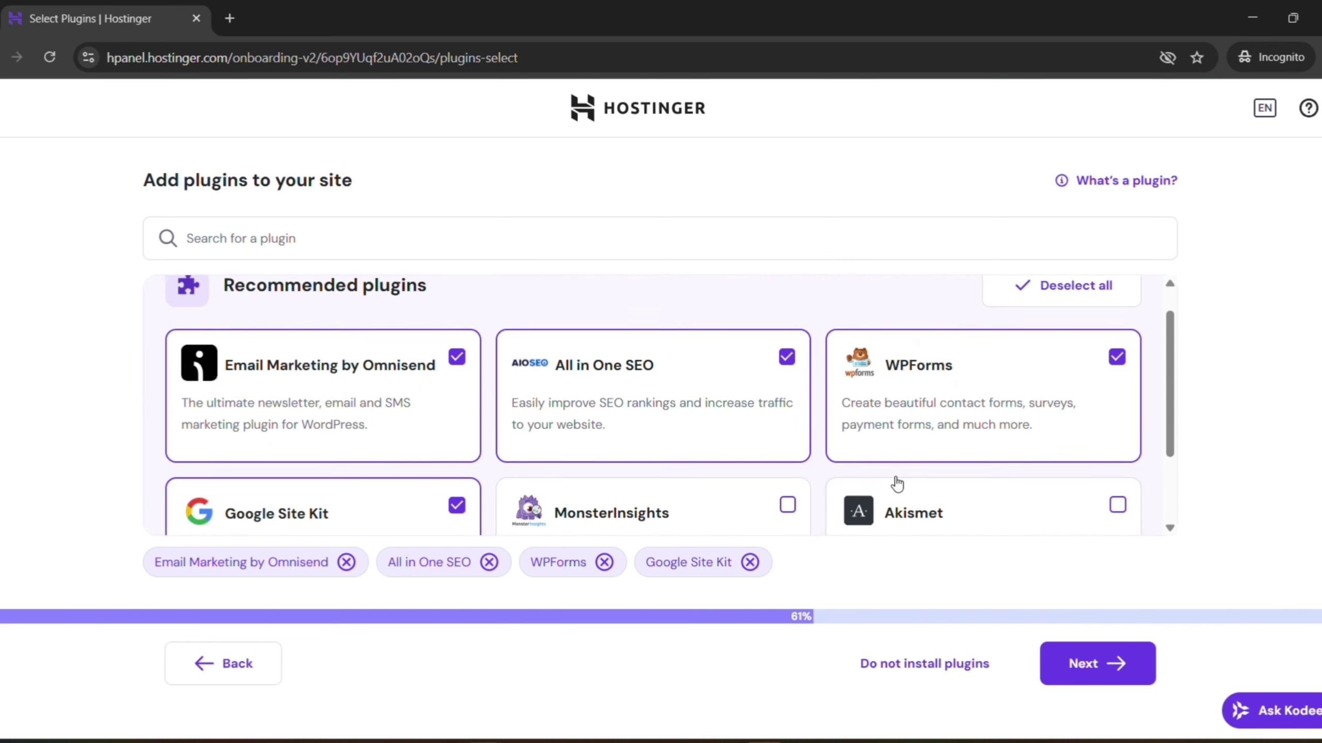
{"action": "left_click", "coordinate": [1073, 662]}
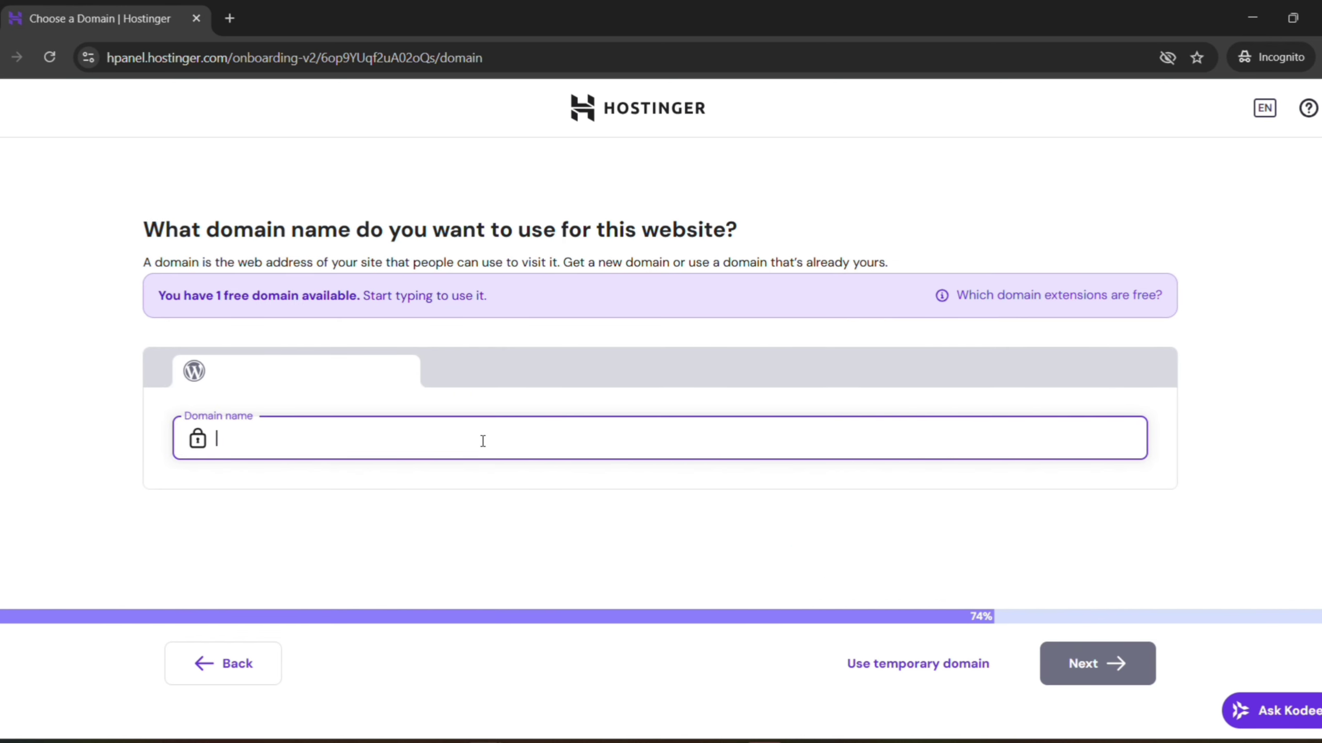
Paste ratnamdigital.in as the domain name to check its free first-year offer
{"action": "type", "text": "ratnamdigital.in"}
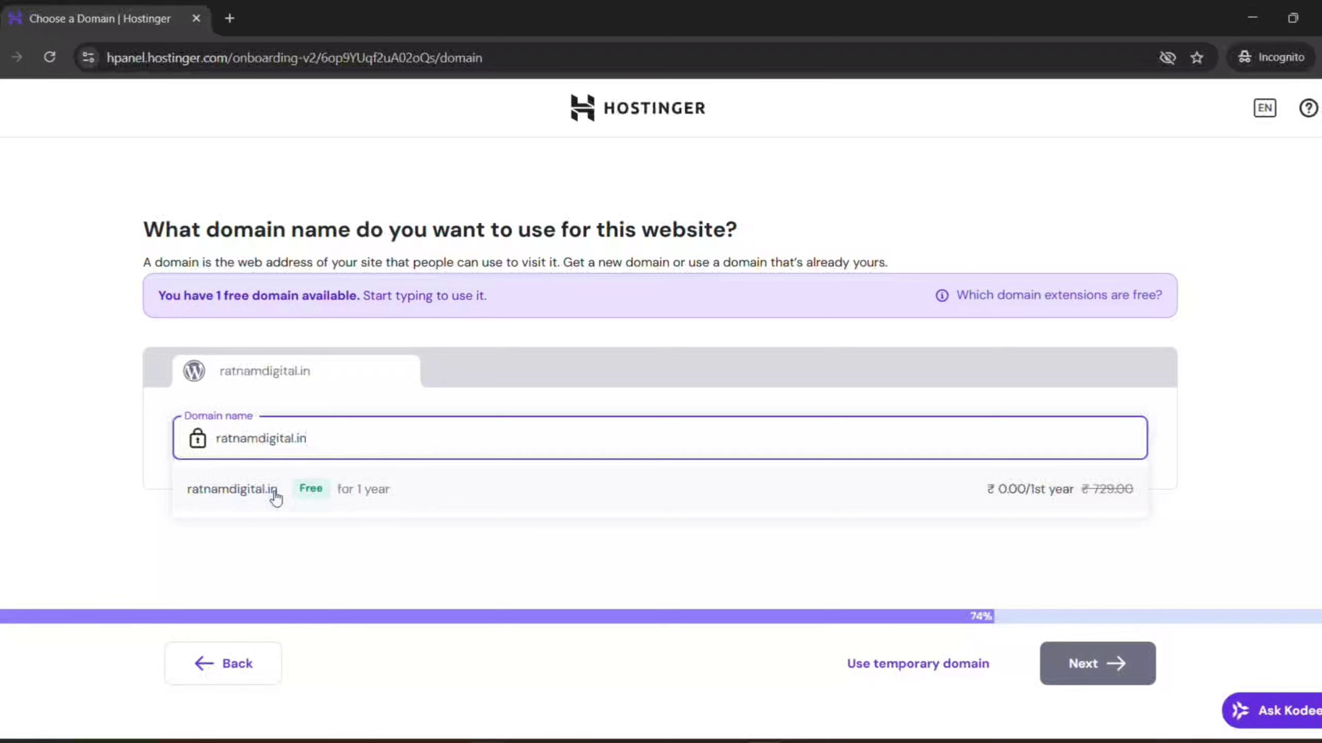
Replace the domain with ratnamdigital.com, pick its free suggestion and continue
{"action": "key", "text": "ctrl+a"}
{"action": "key", "text": "BackSpace"}
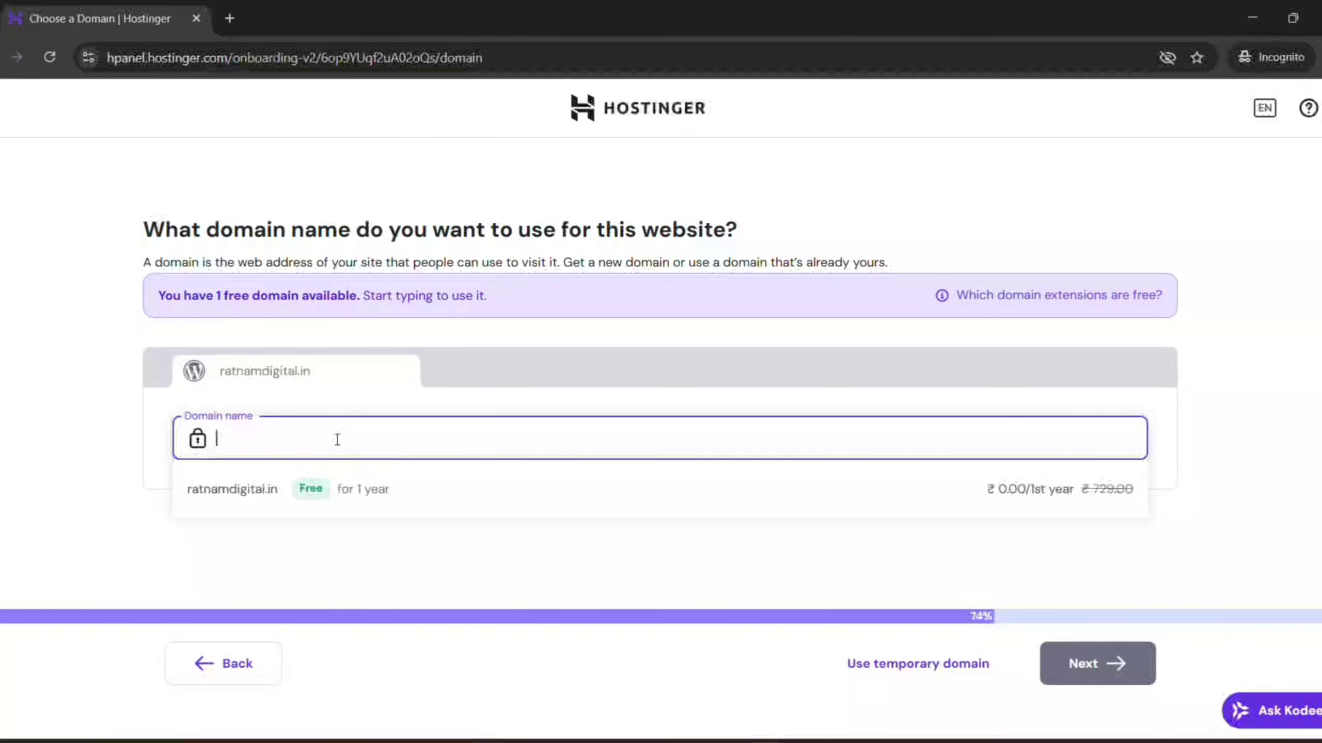
{"action": "type", "text": "ratnamdigital.com"}
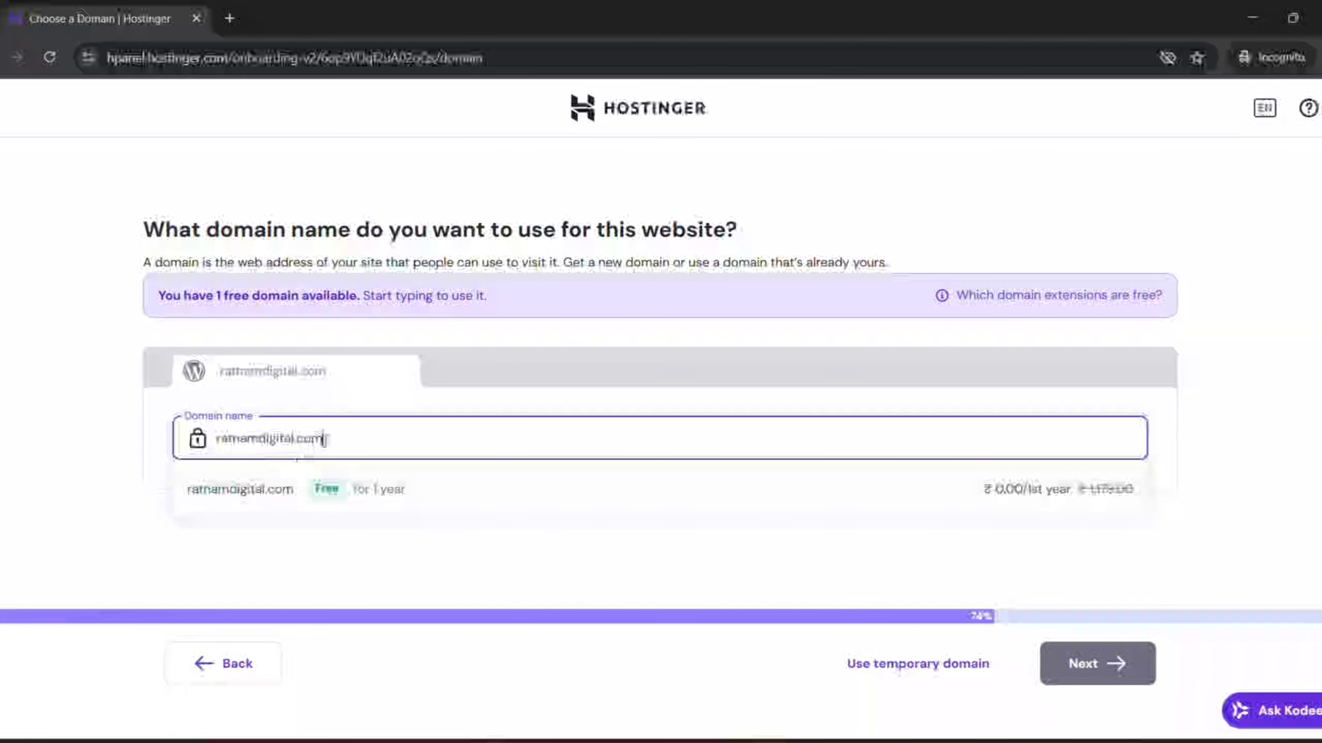
{"action": "key", "text": "ctrl+a"}
{"action": "key", "text": "BackSpace"}
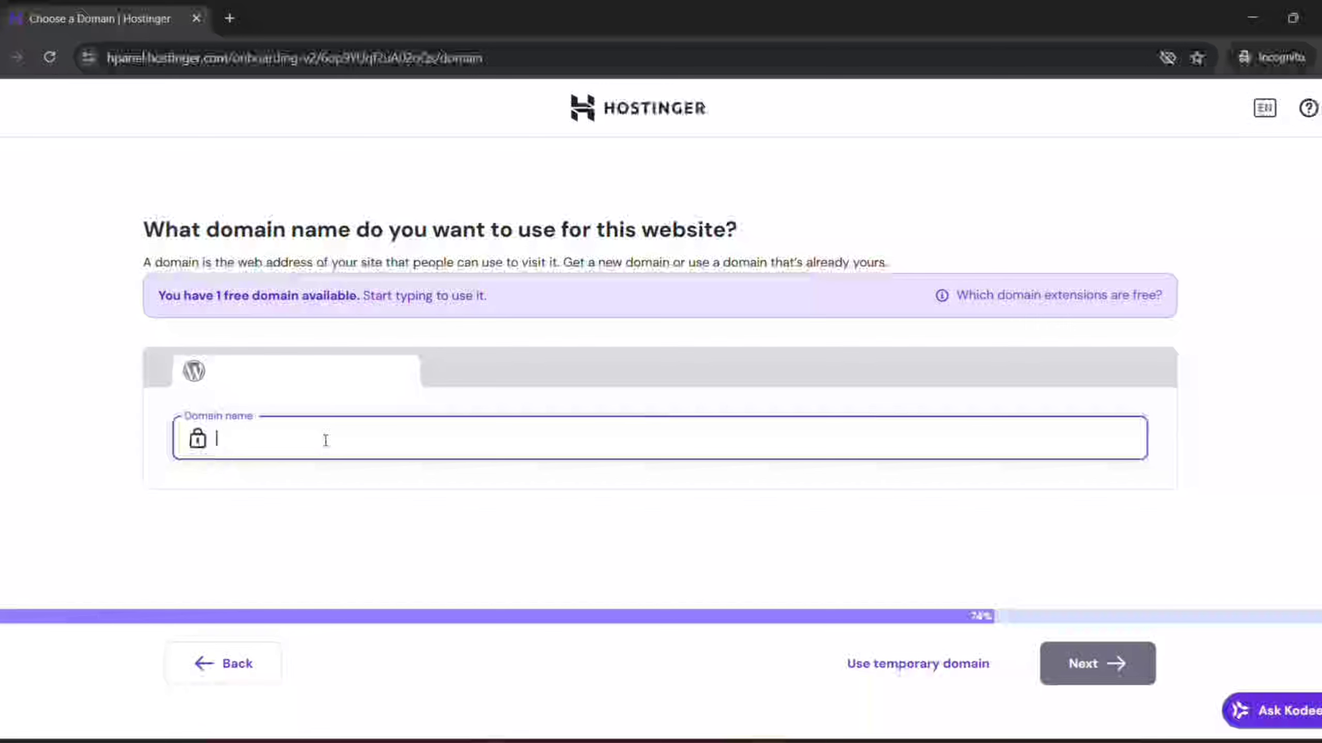
{"action": "type", "text": "ratnam"}
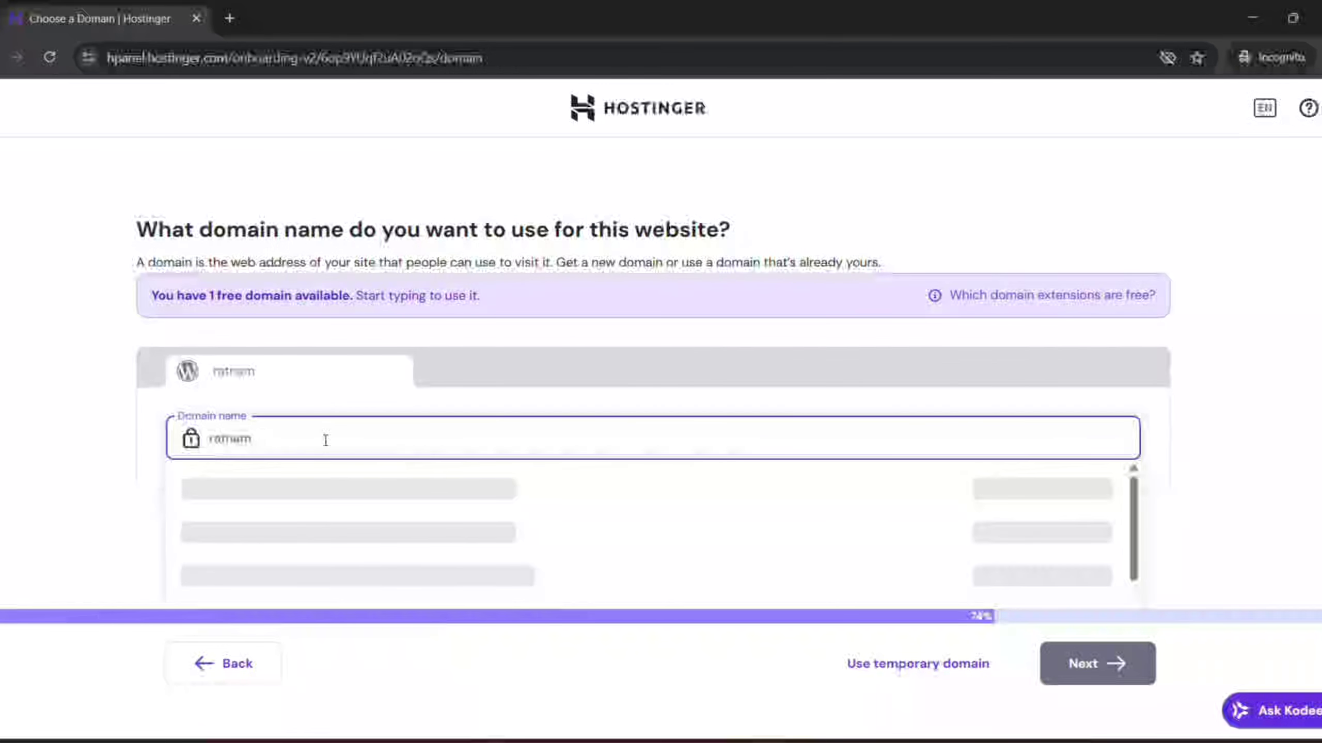
{"action": "type", "text": "digital"}
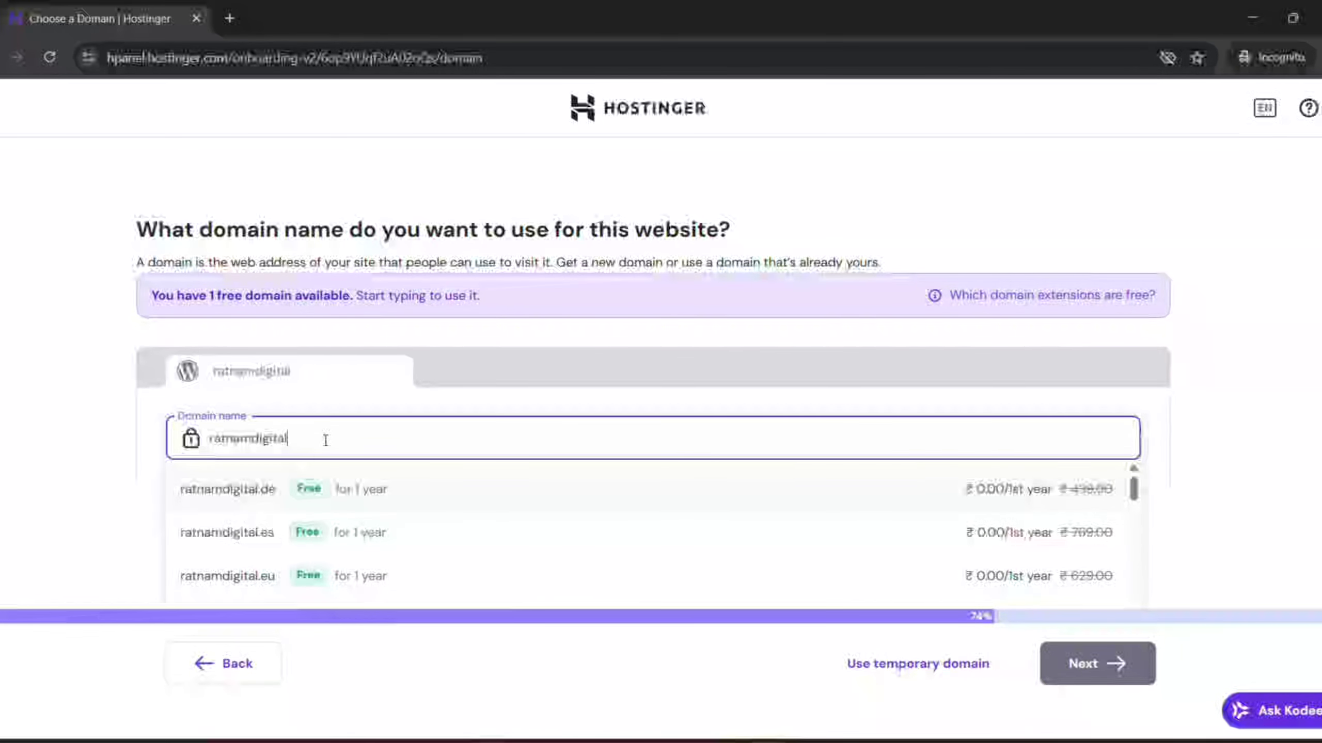
{"action": "type", "text": ".com"}
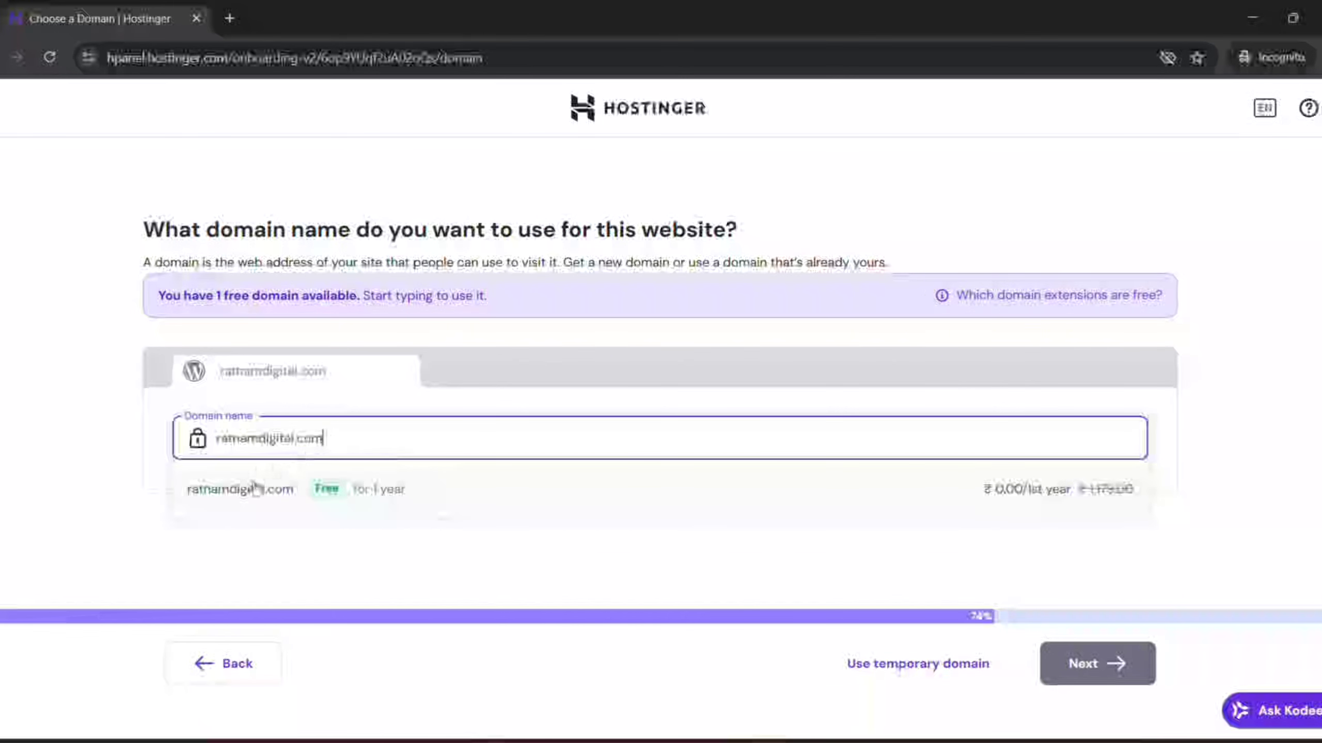
{"action": "left_click", "coordinate": [250, 498]}
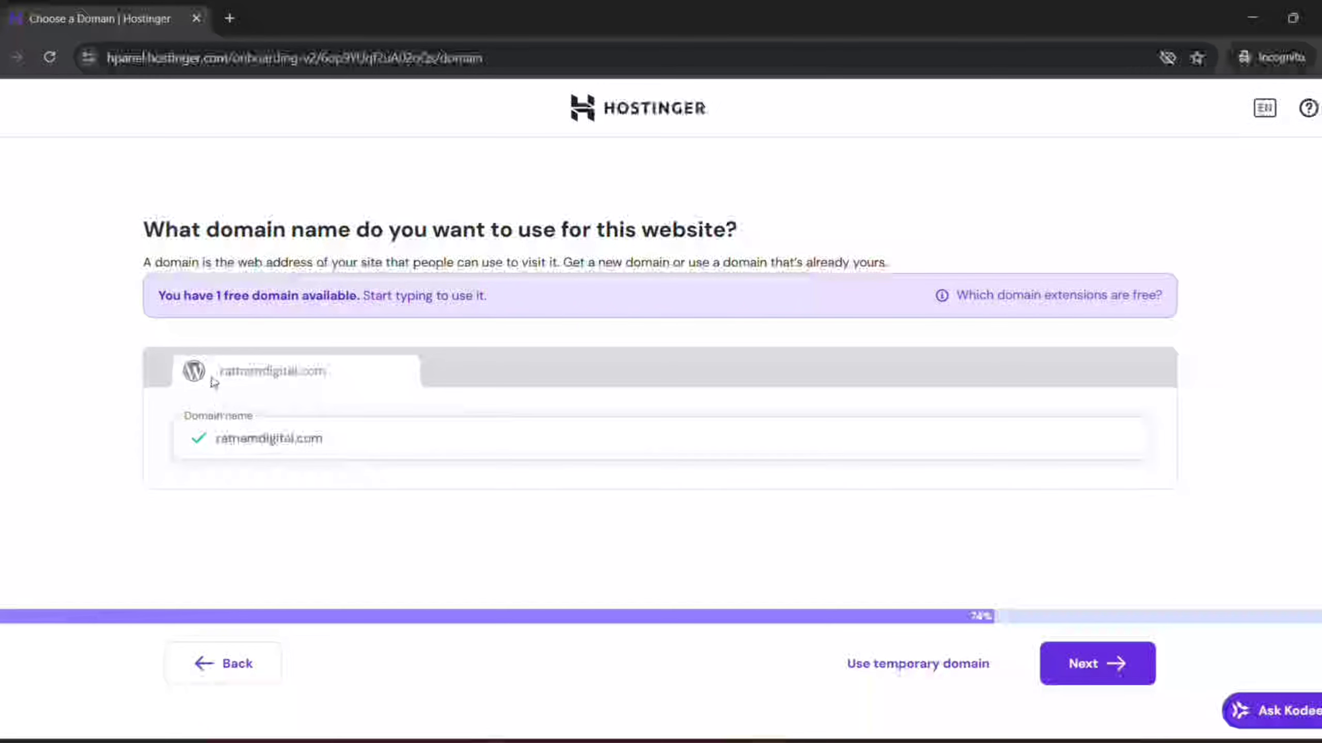
{"action": "left_click_drag", "start_coordinate": [220, 372], "coordinate": [340, 376]}
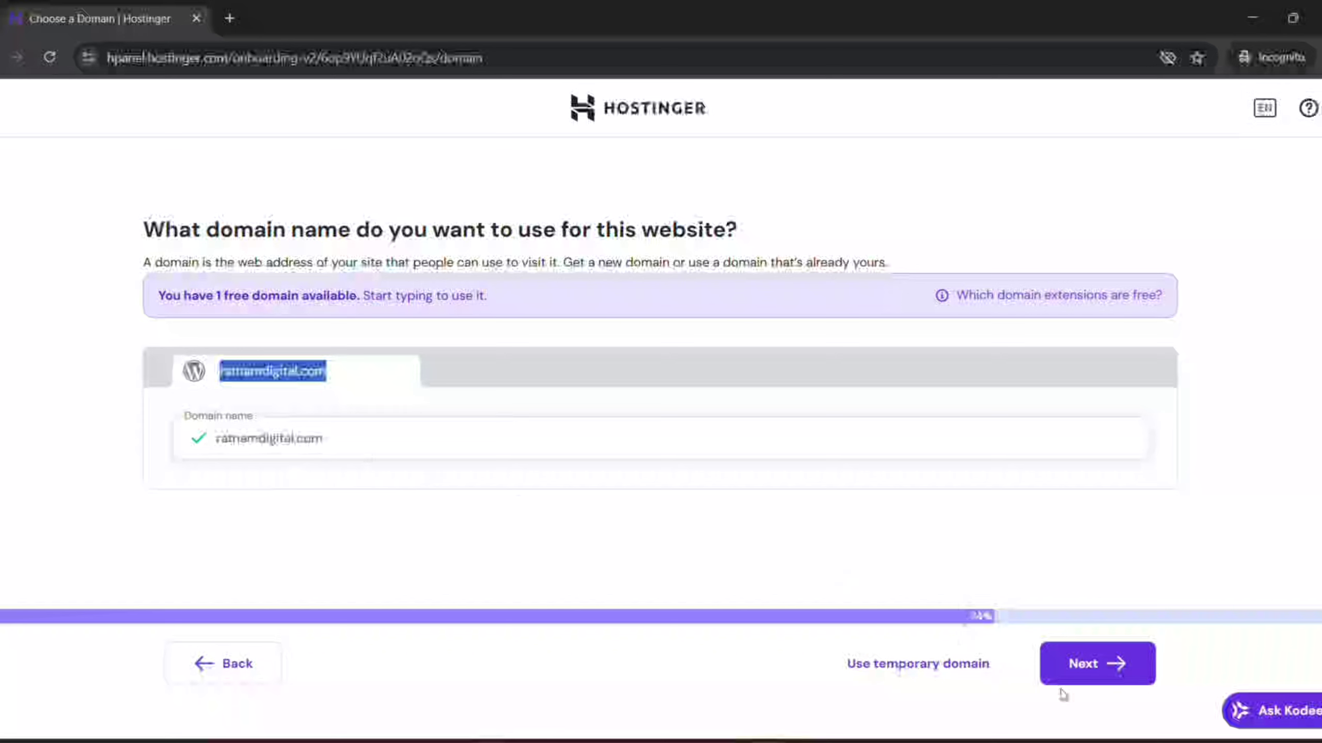
{"action": "left_click", "coordinate": [1097, 664]}
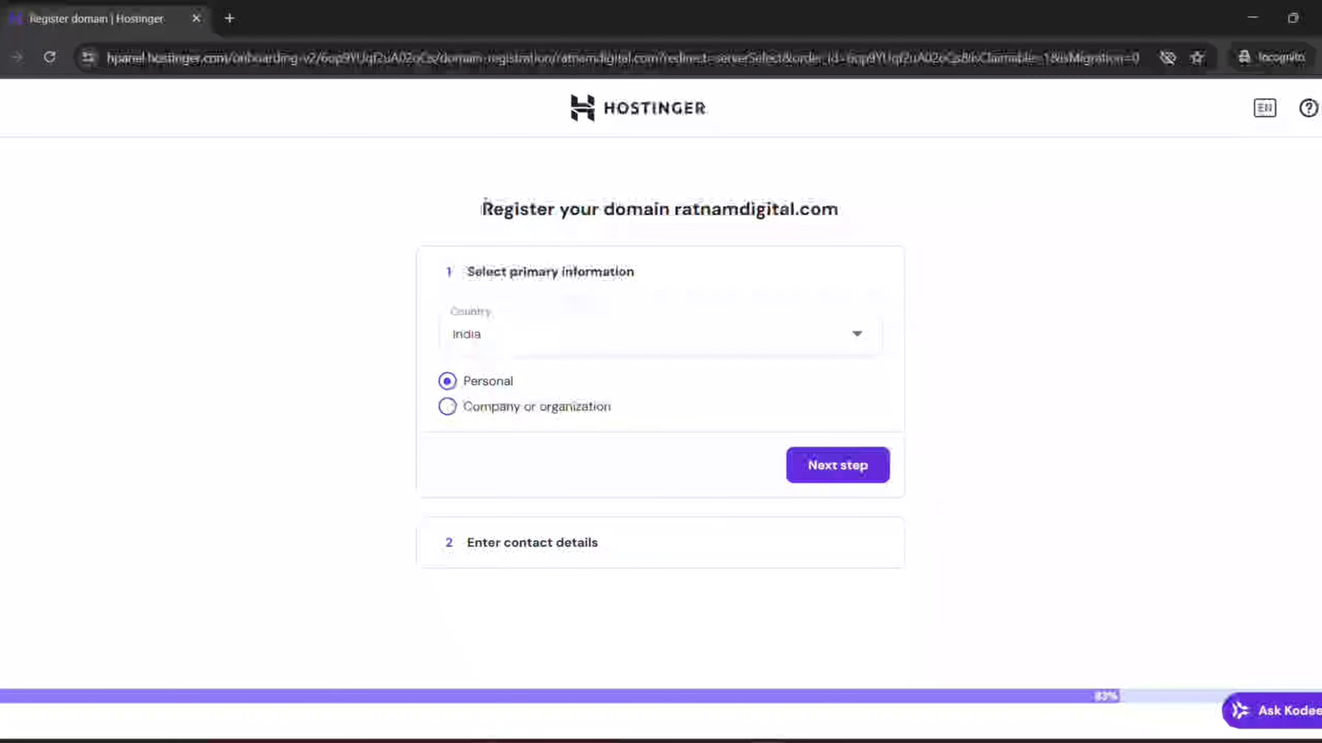
Review the ratnamdigital.com registration form, keeping country India and Personal selected
{"action": "left_click_drag", "start_coordinate": [482, 209], "coordinate": [860, 209]}
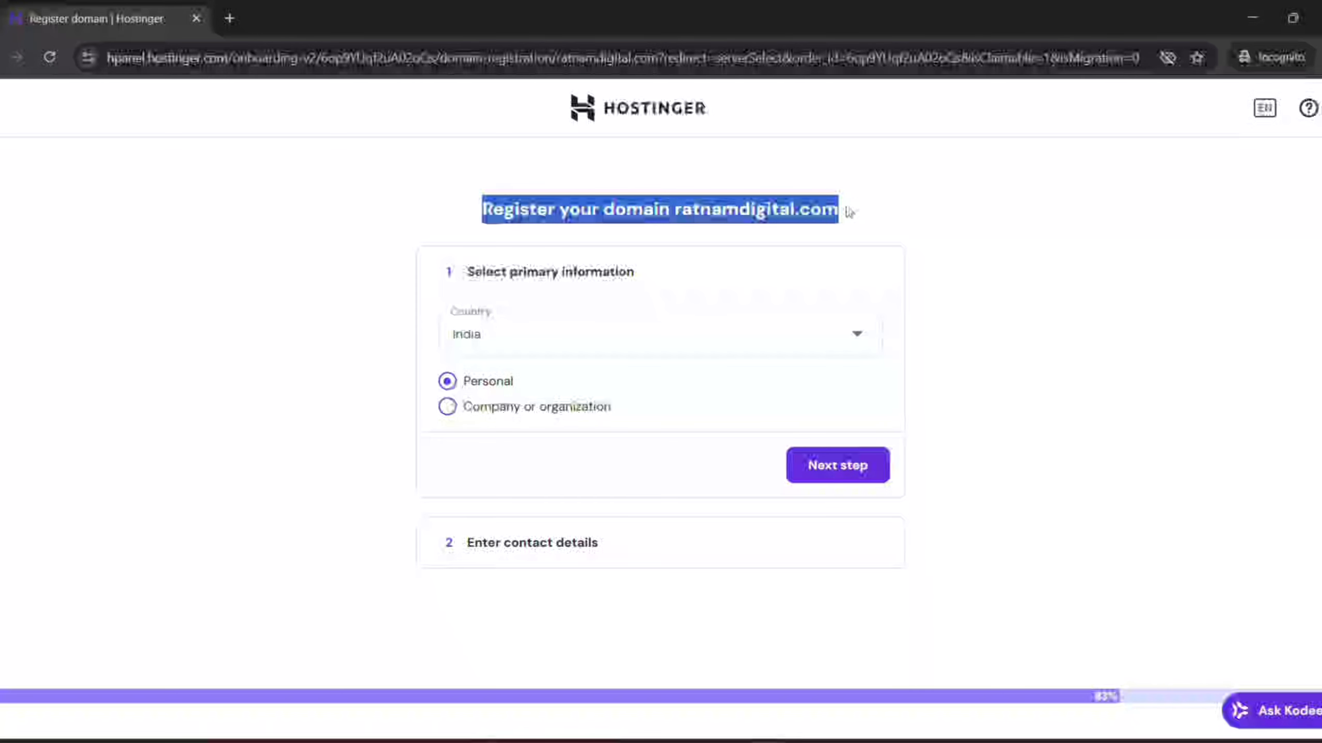
Move to contact details and set Region/State/Province to Karnataka
{"action": "left_click", "coordinate": [814, 469]}
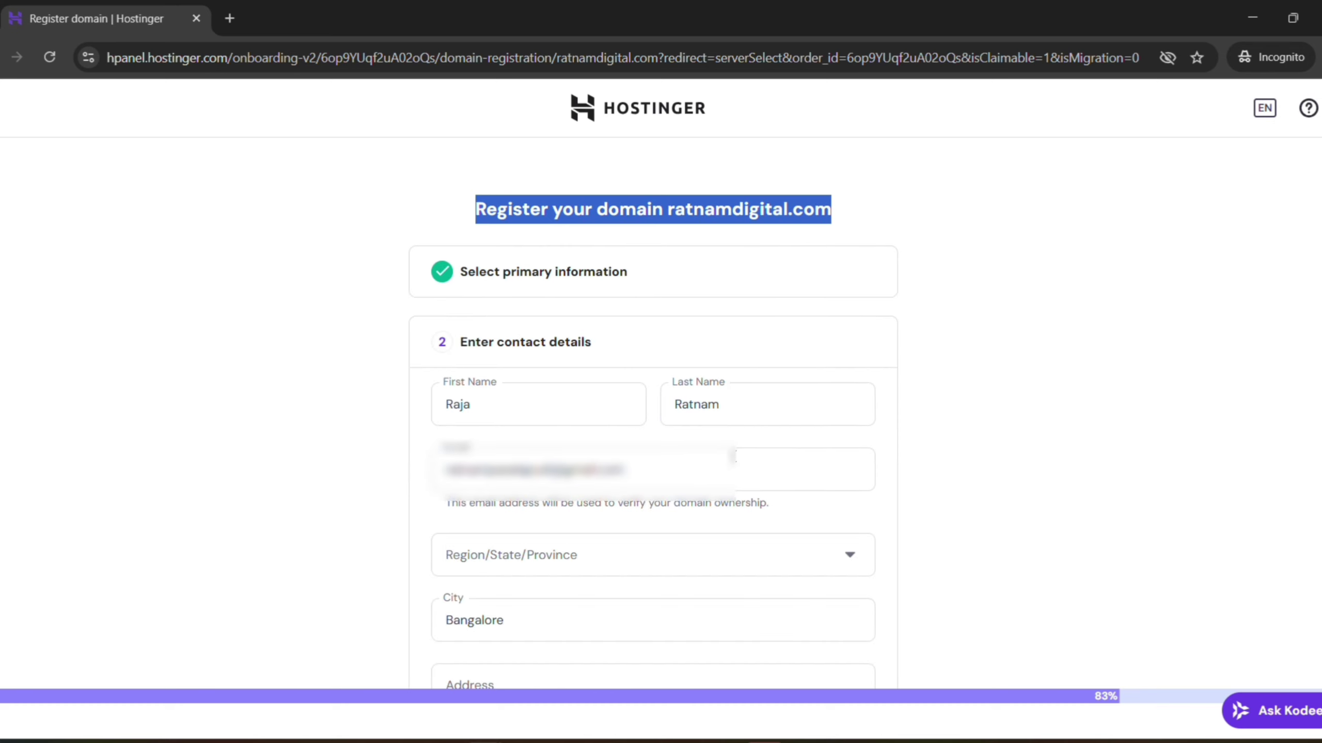
{"action": "scroll", "coordinate": [511, 466], "scroll_direction": "down", "scroll_amount": 2}
{"action": "left_click", "coordinate": [512, 470]}
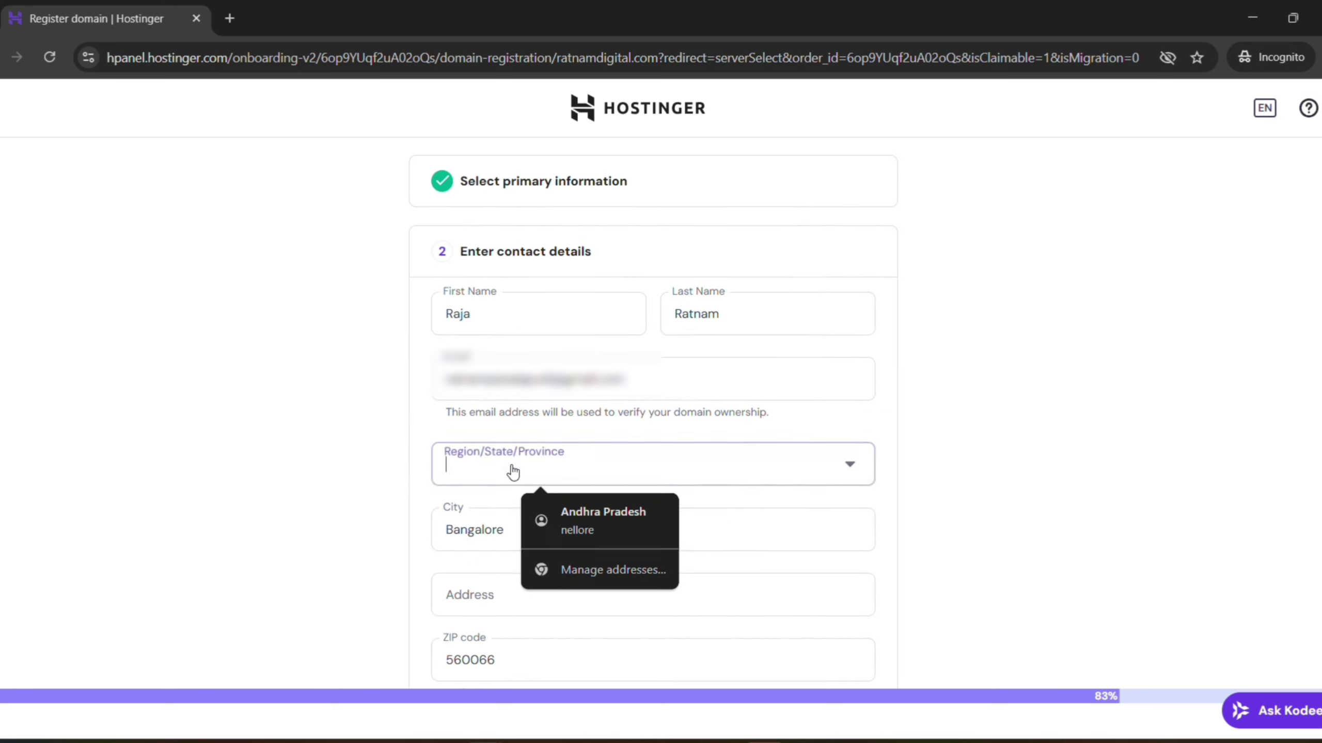
{"action": "scroll", "coordinate": [473, 546], "scroll_direction": "down", "scroll_amount": 4}
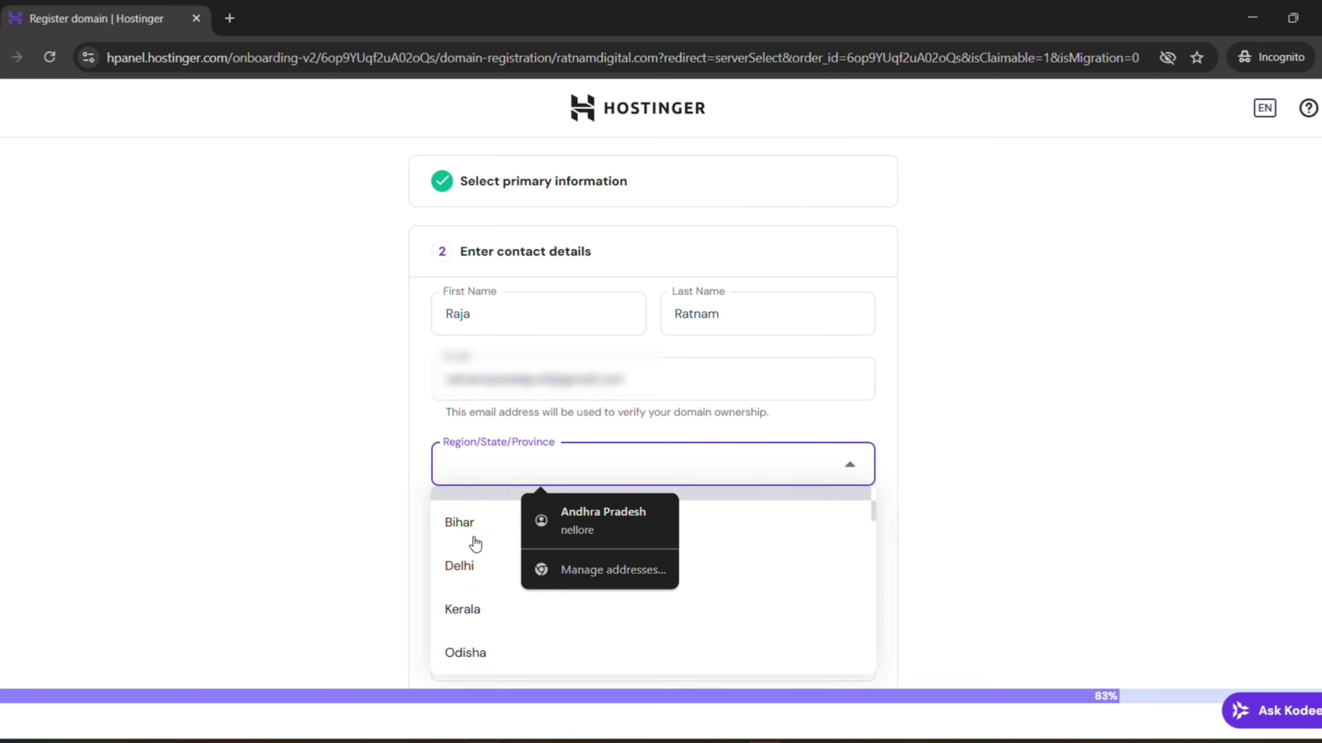
{"action": "scroll", "coordinate": [475, 544], "scroll_direction": "down", "scroll_amount": 6}
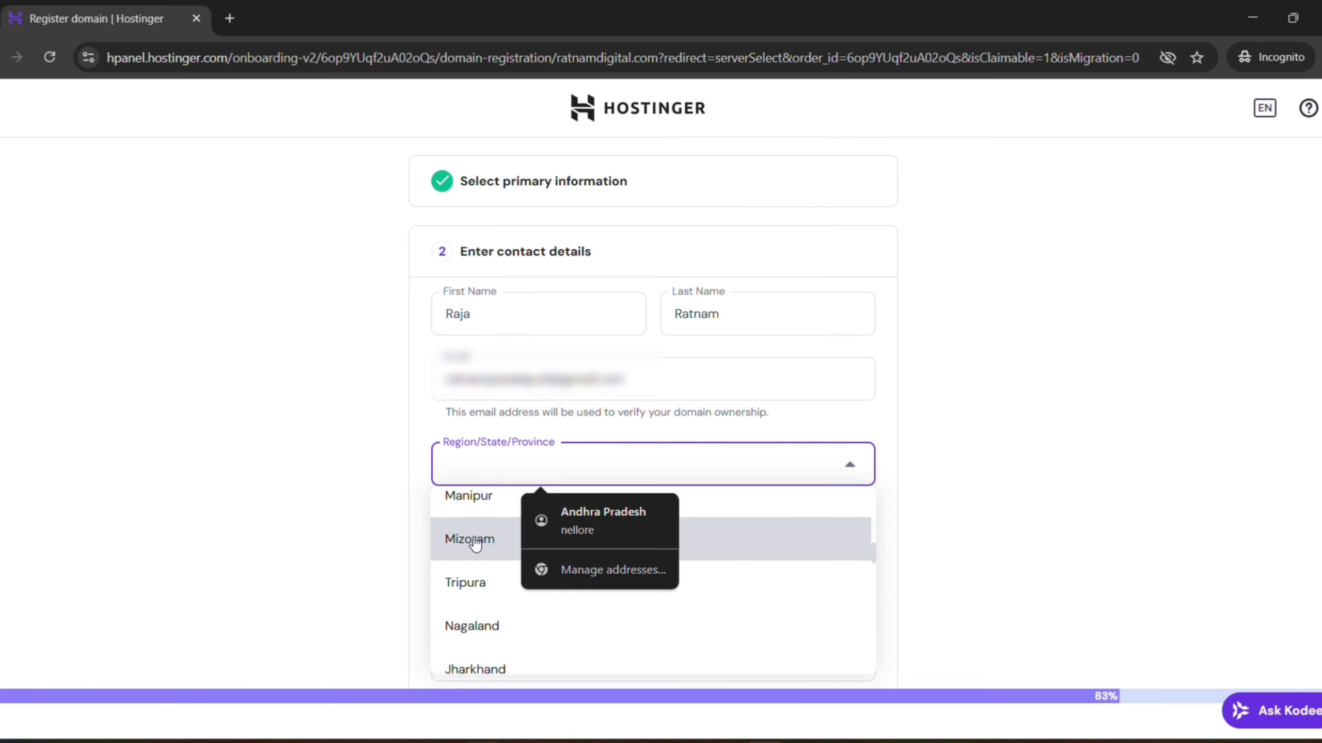
{"action": "left_click", "coordinate": [476, 544]}
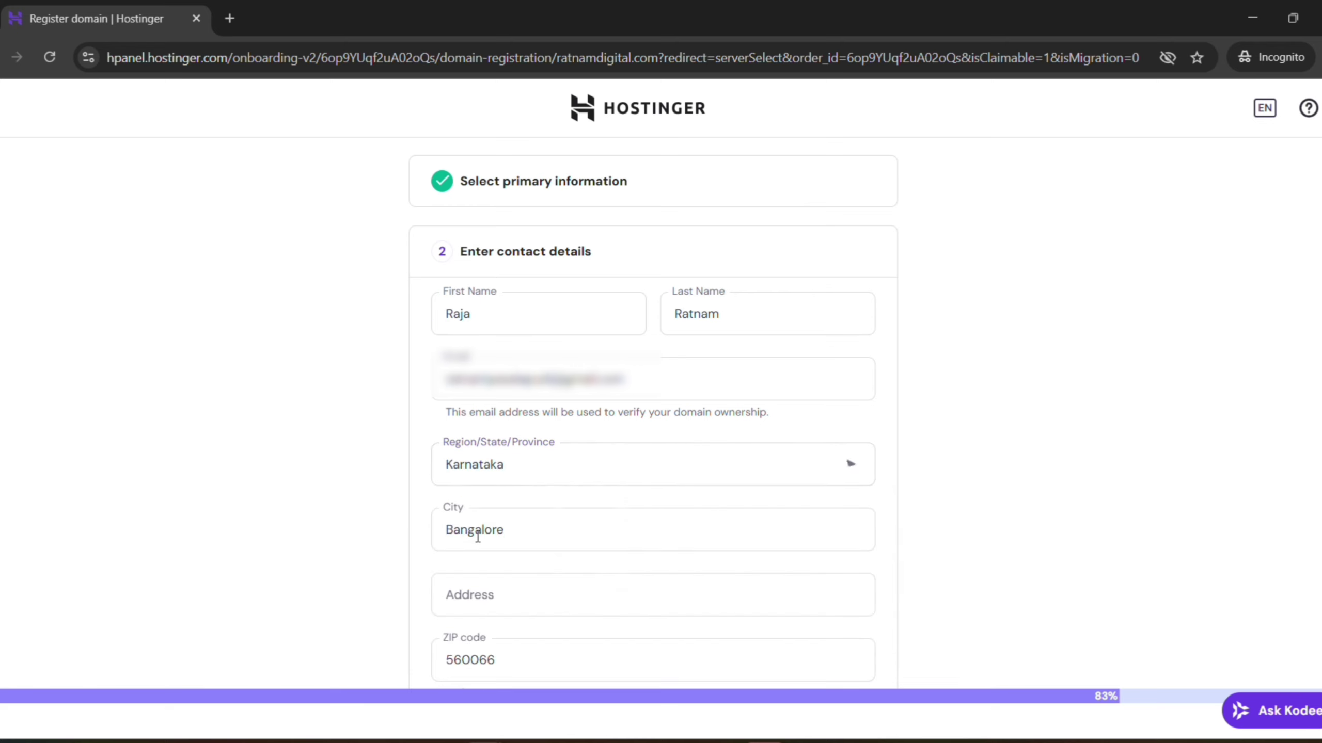
Enter the street address and finish the domain registration
{"action": "left_click", "coordinate": [492, 598]}
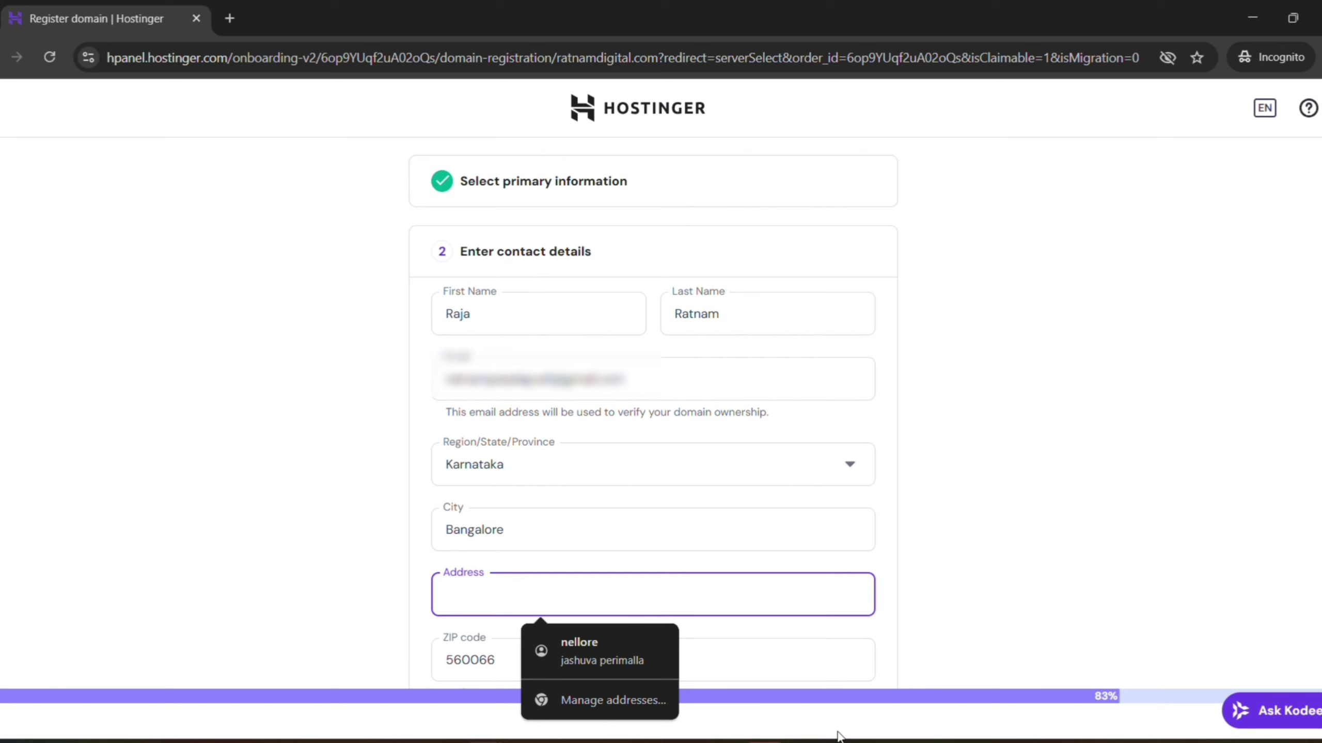
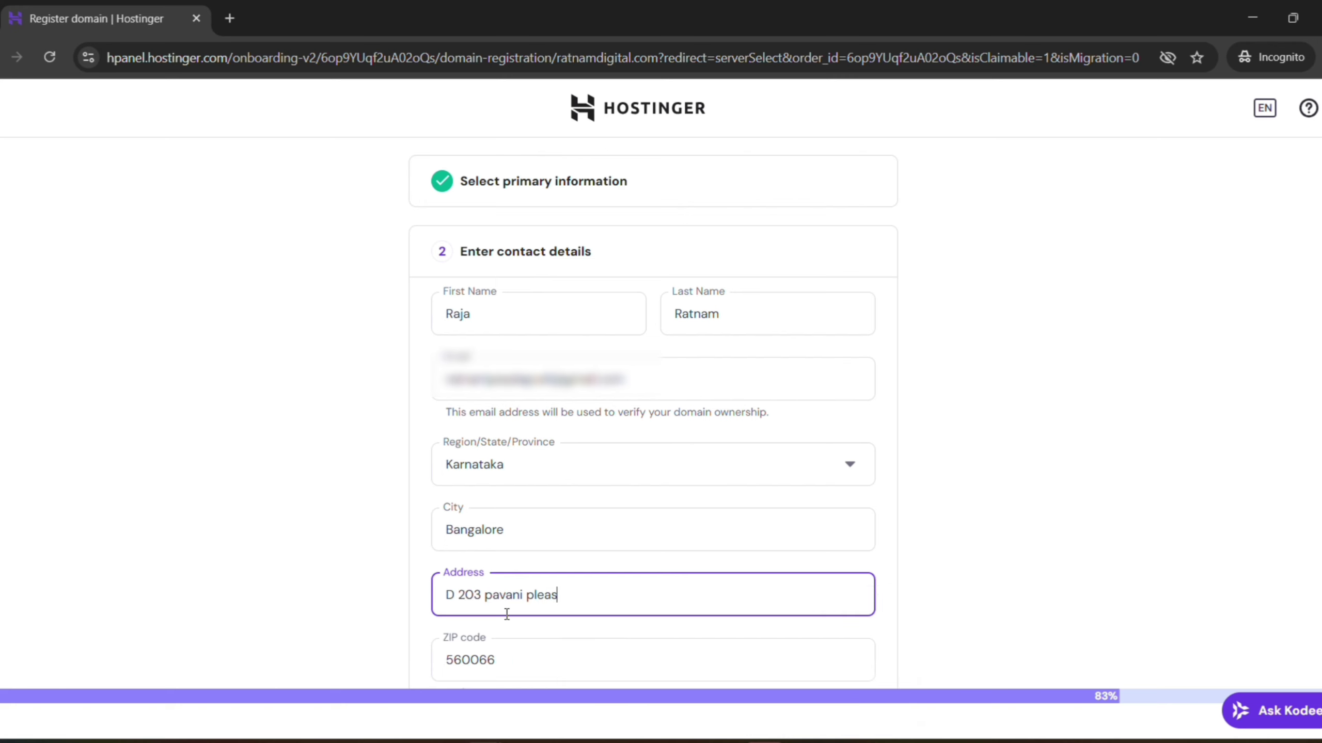
{"action": "scroll", "coordinate": [513, 556], "scroll_direction": "down", "scroll_amount": 3}
{"action": "scroll", "coordinate": [539, 560], "scroll_direction": "down", "scroll_amount": 2}
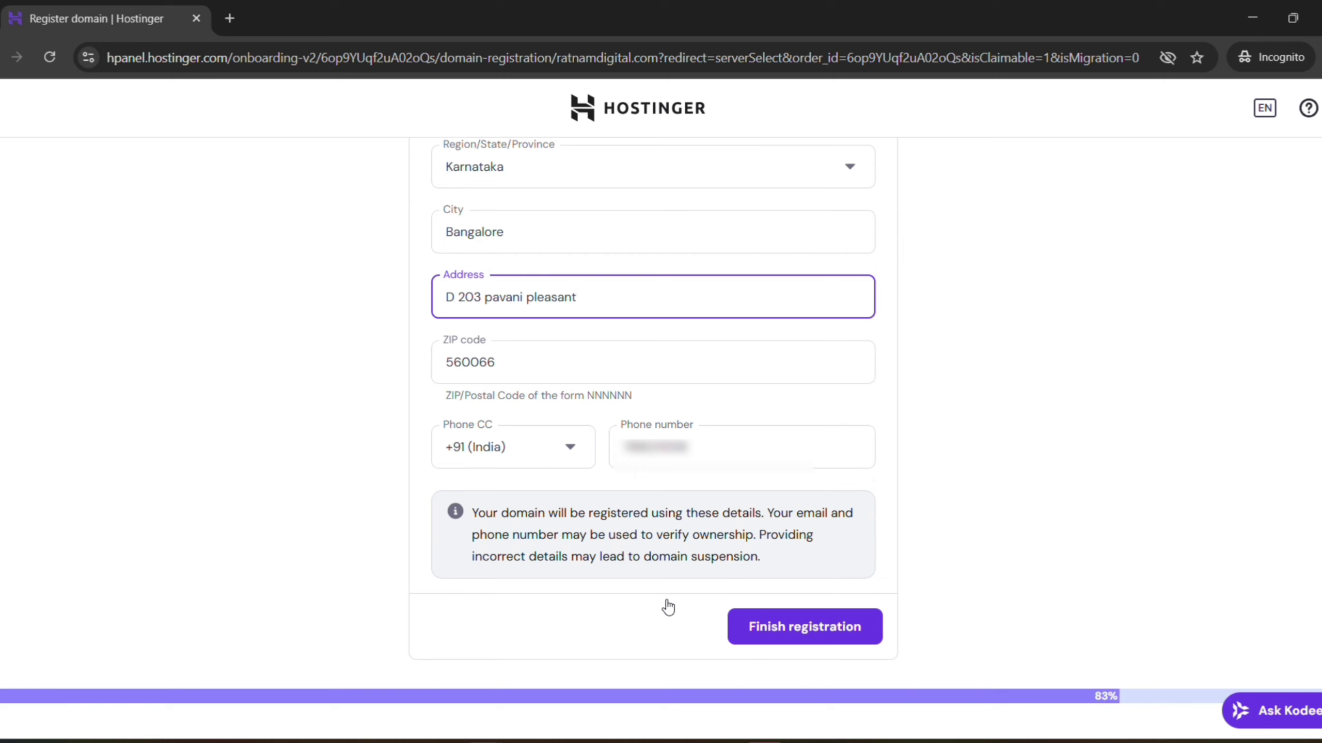
{"action": "left_click", "coordinate": [801, 627]}
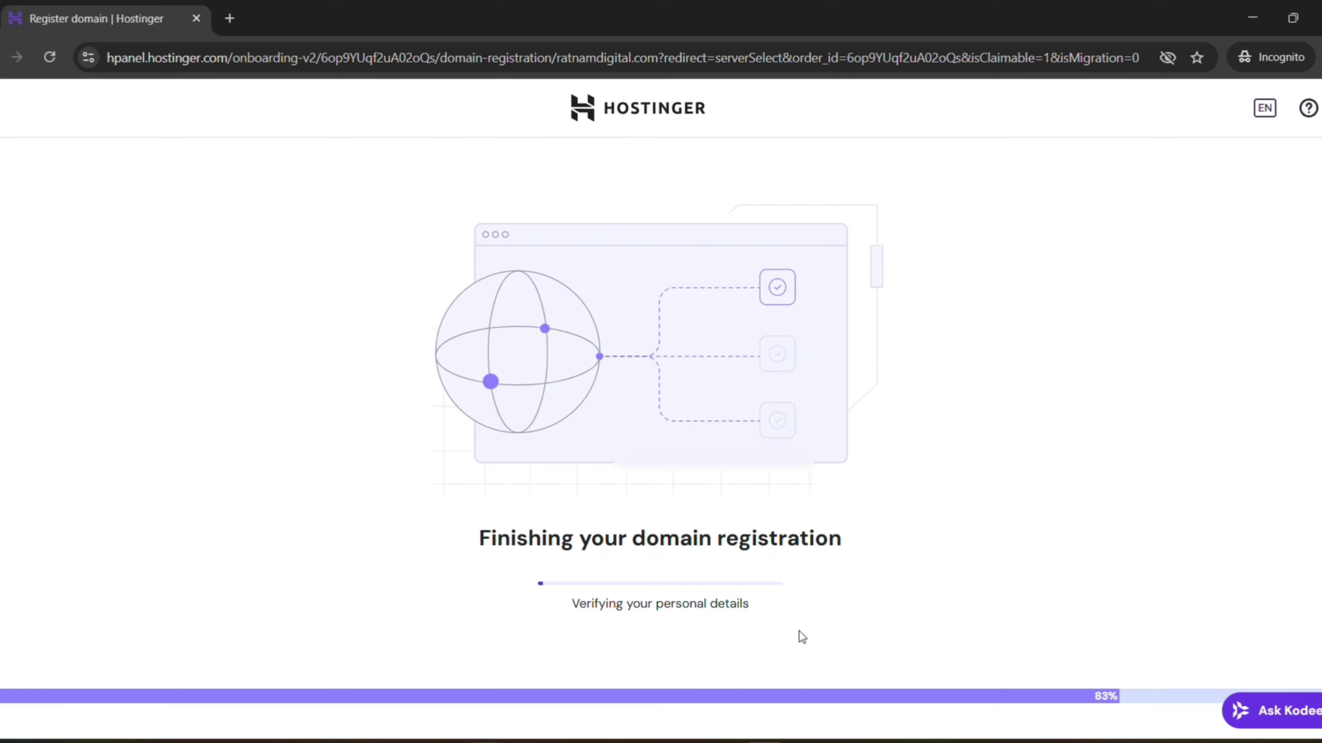